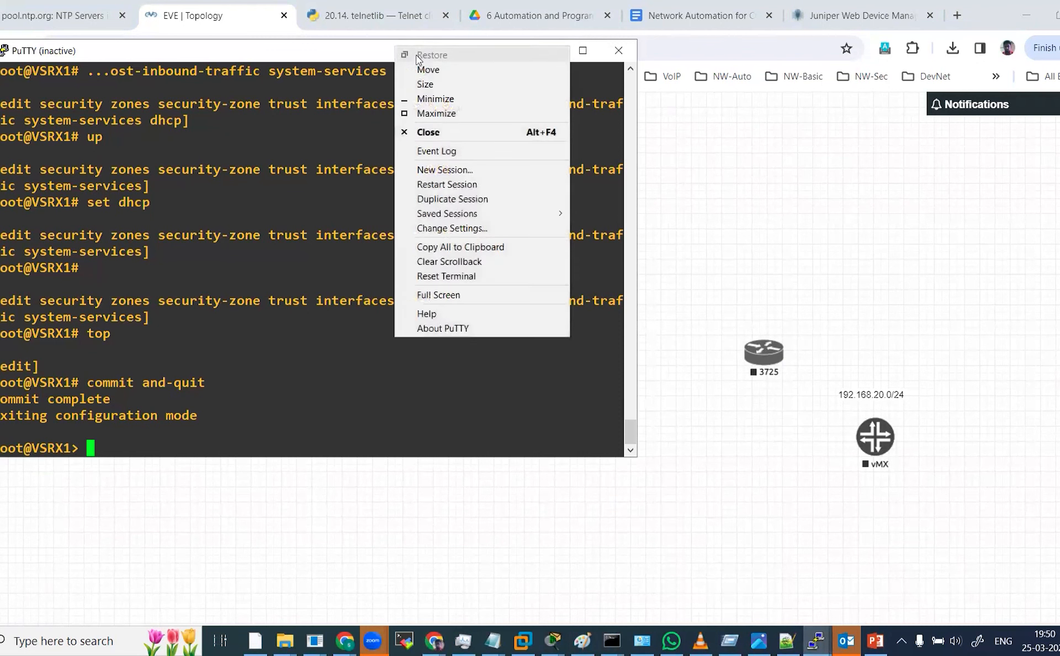
# Restart the vSRX console session and move its window beside the lab topology.
pyautogui.click(454, 187)
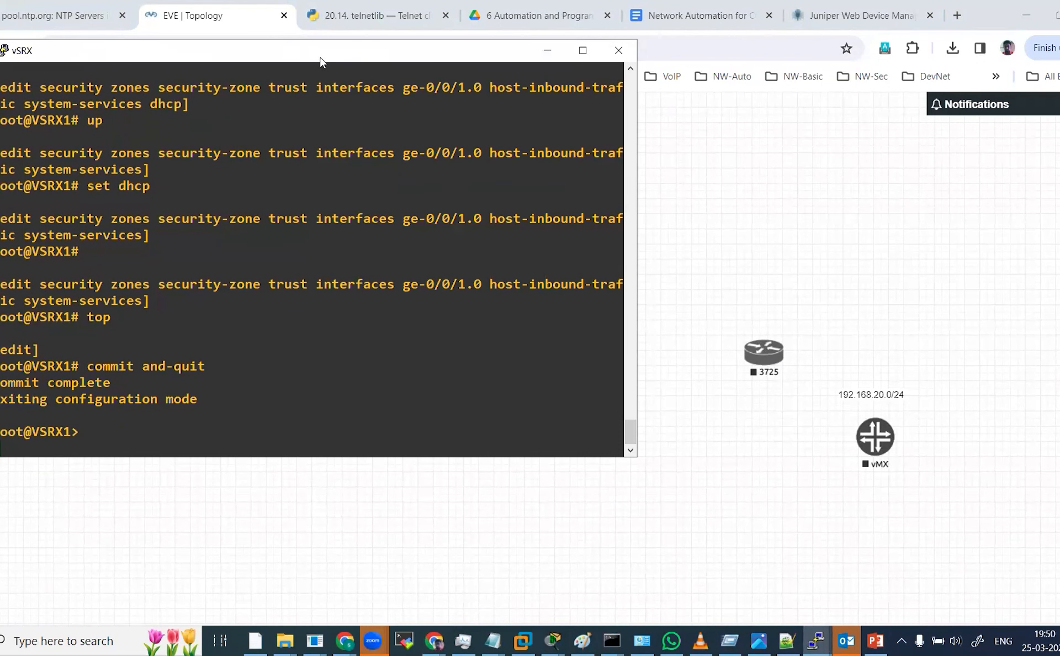
pyautogui.moveTo(321, 58); pyautogui.dragTo(763, 117)
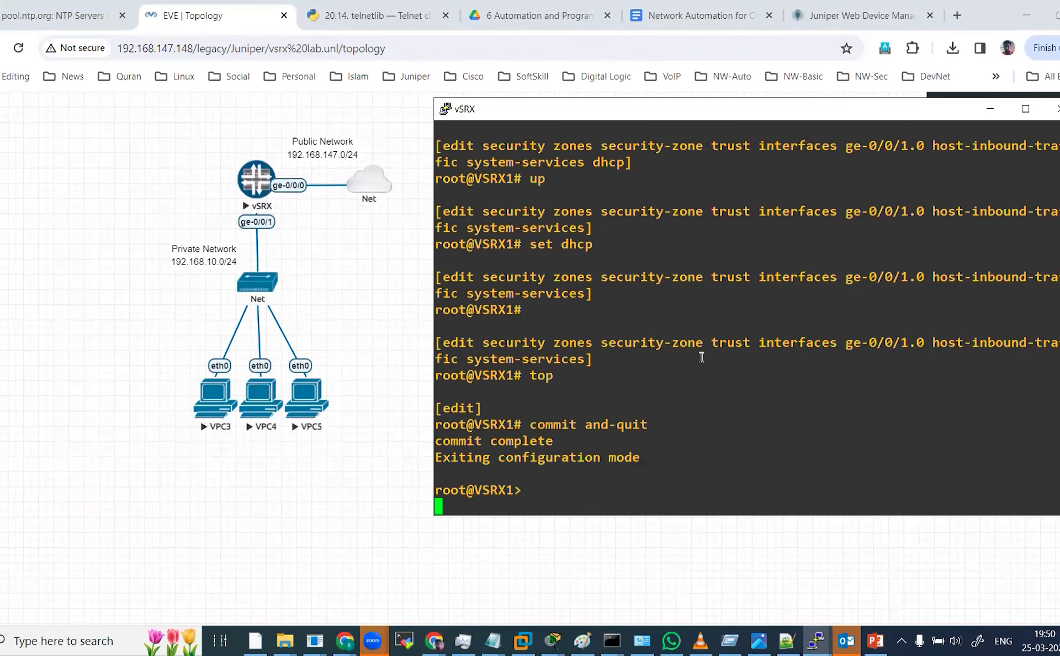
pyautogui.press('Return')
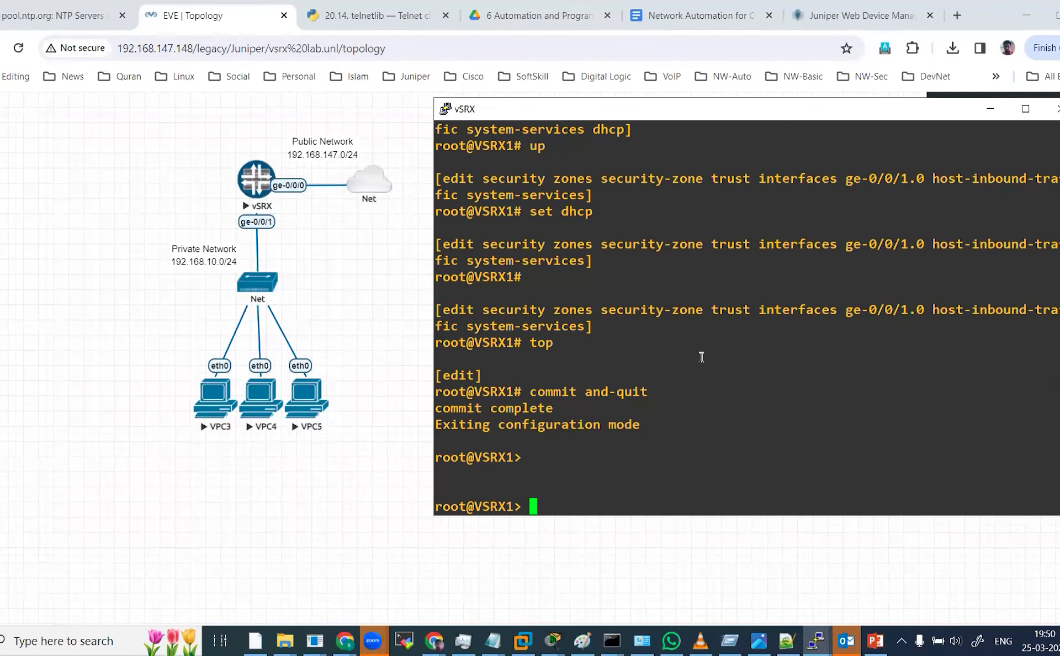
# Display a terse summary of the vSRX interfaces with show interfaces terse and page through the output.
pyautogui.write('show interfaces terse')
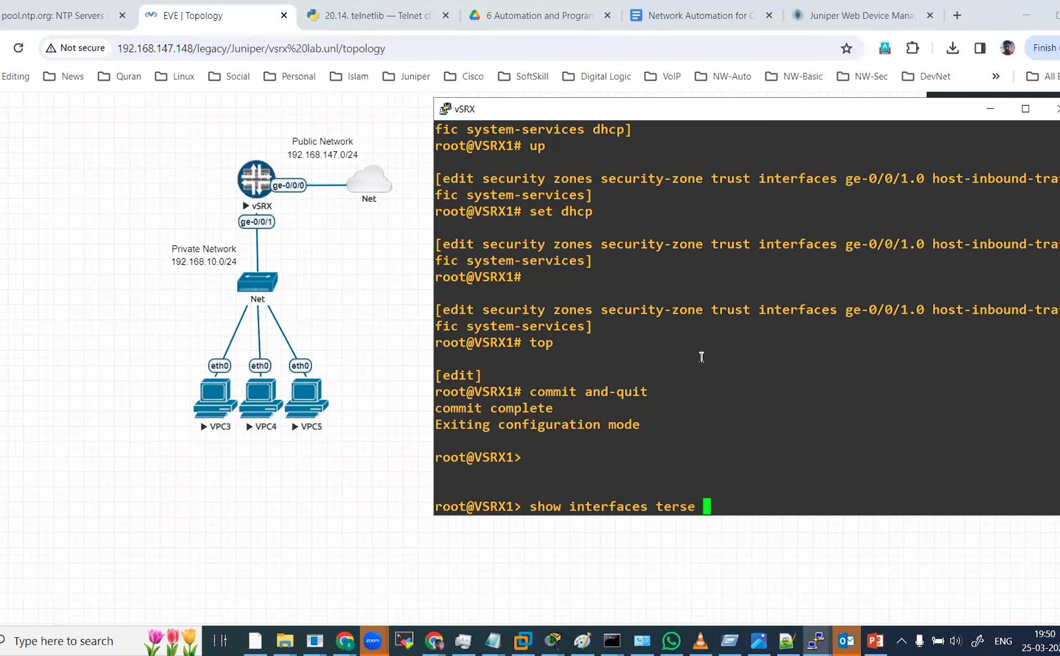
pyautogui.press('Return')
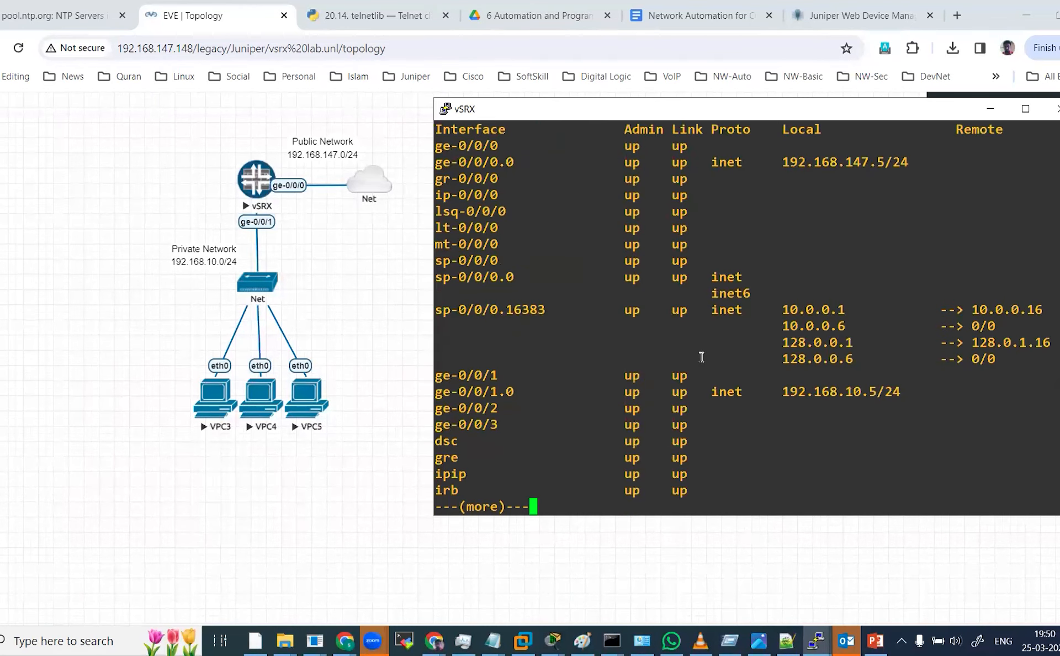
pyautogui.press('Return')
pyautogui.press('Return')
pyautogui.press('Return')
pyautogui.press('Return')
pyautogui.press('Return')
pyautogui.press('Return')
pyautogui.press('Return')
pyautogui.press('Return')
pyautogui.press('Return')
pyautogui.press('Return')
pyautogui.press('Return')
pyautogui.press('Return')
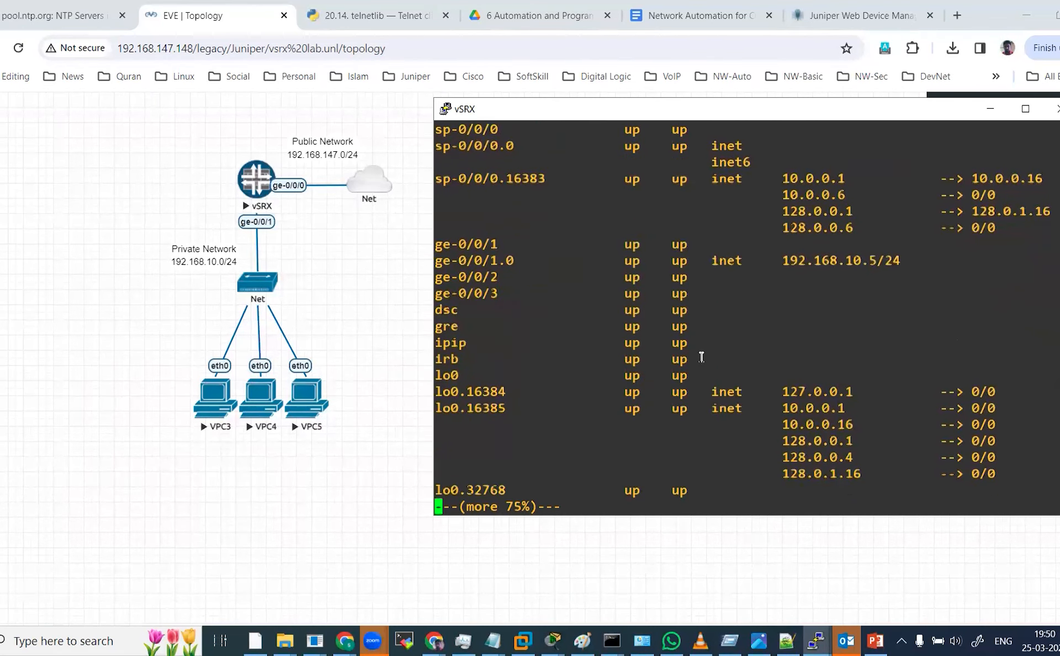
pyautogui.press('Up')
pyautogui.press('Up')
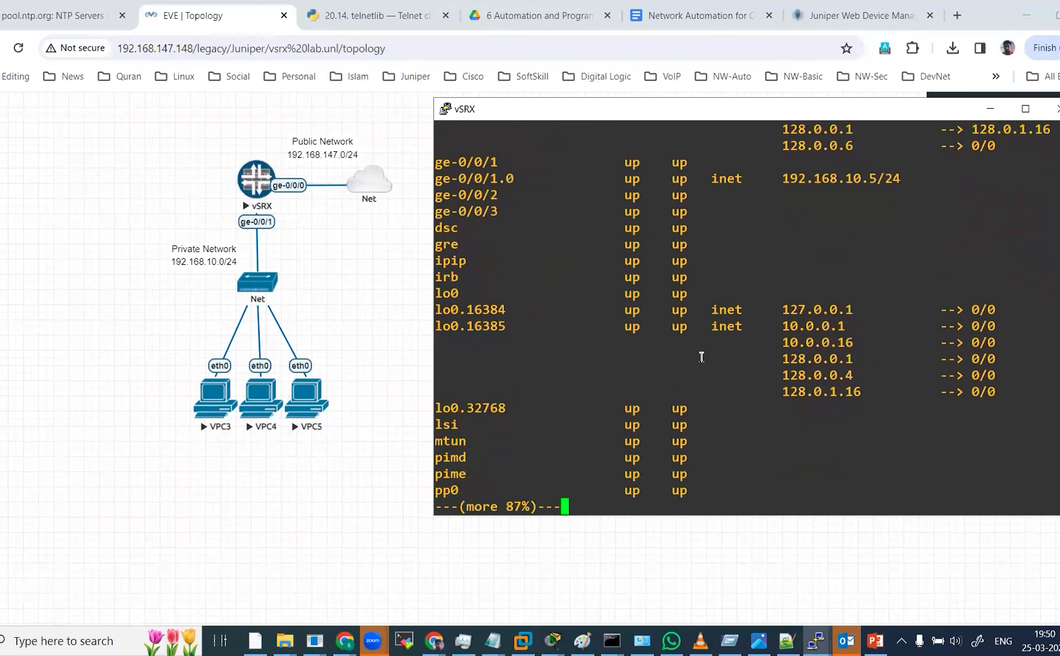
pyautogui.press('Up')
pyautogui.press('q')
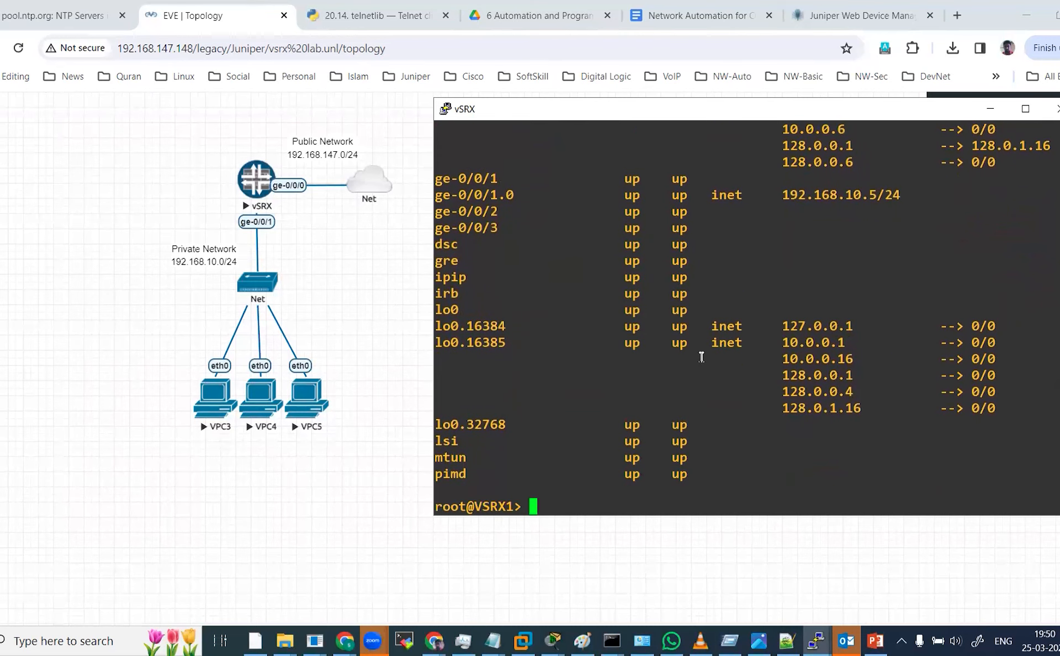
# Rerun the interface summary filtered with | match 192 to list only the addressed interfaces.
pyautogui.press('Up')
pyautogui.write('| ')
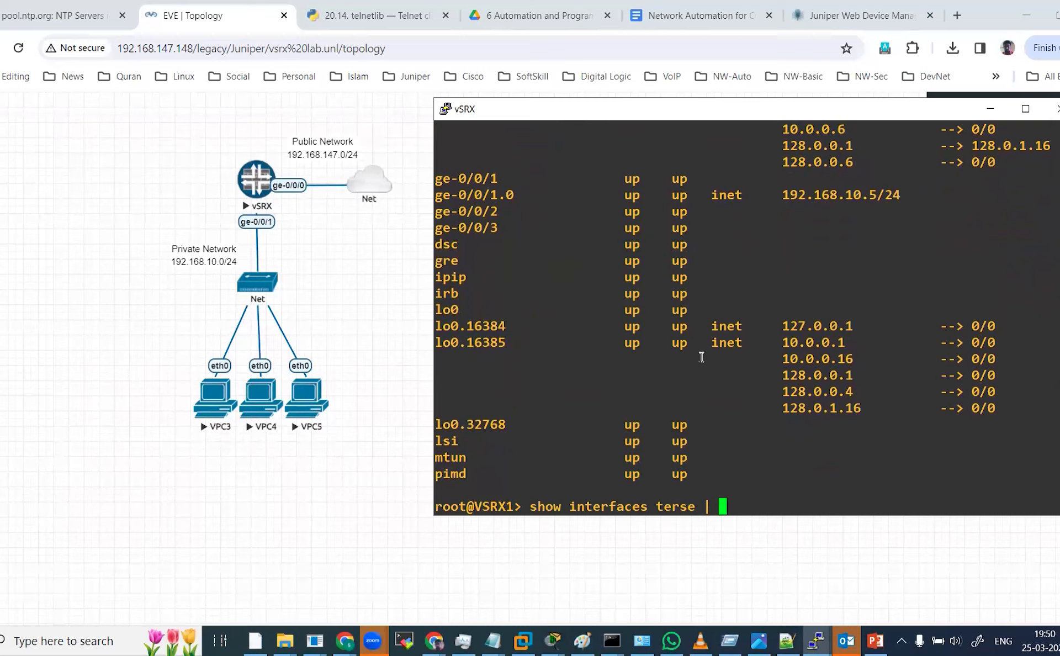
pyautogui.write('match 192')
pyautogui.press('Return')
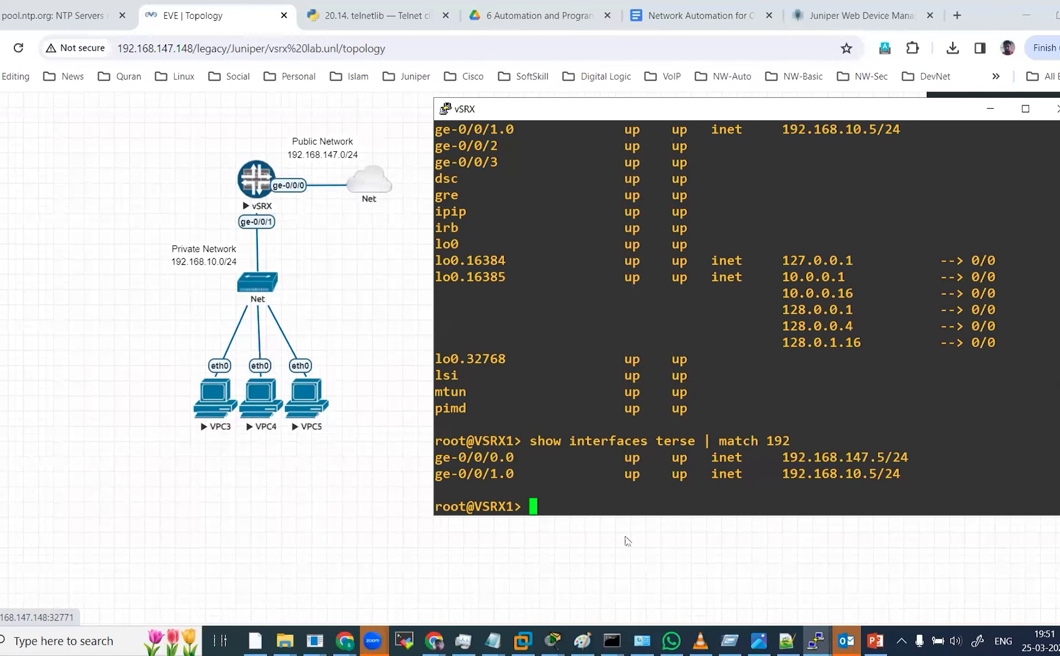
# Bring up the VPC3 console and dismiss the connection error dialog.
pyautogui.click(816, 641)
pyautogui.click(893, 572)
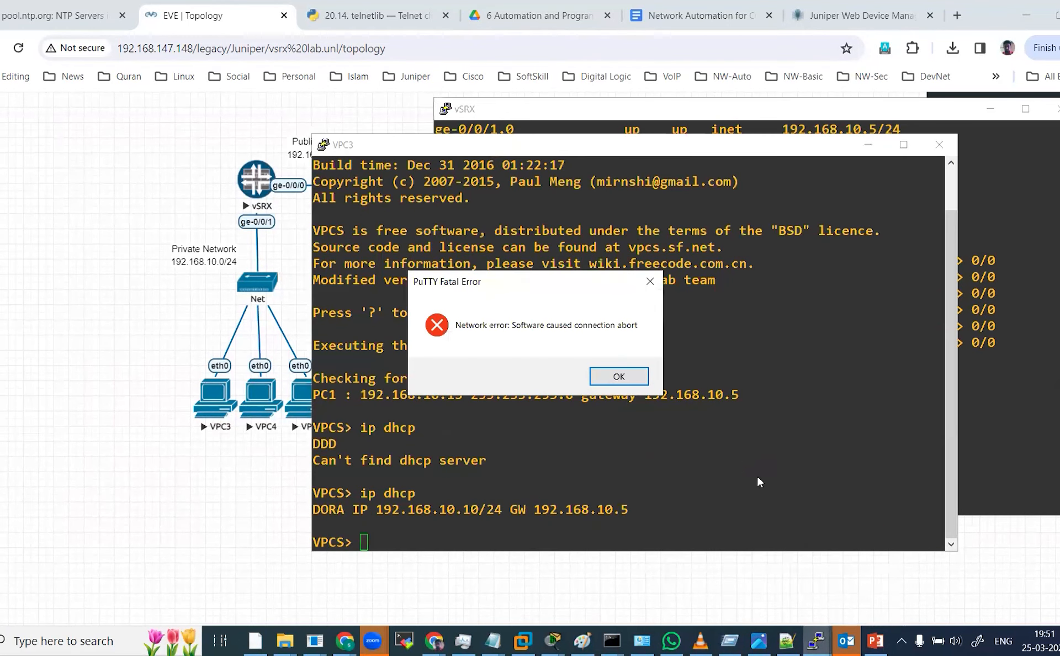
pyautogui.click(640, 377)
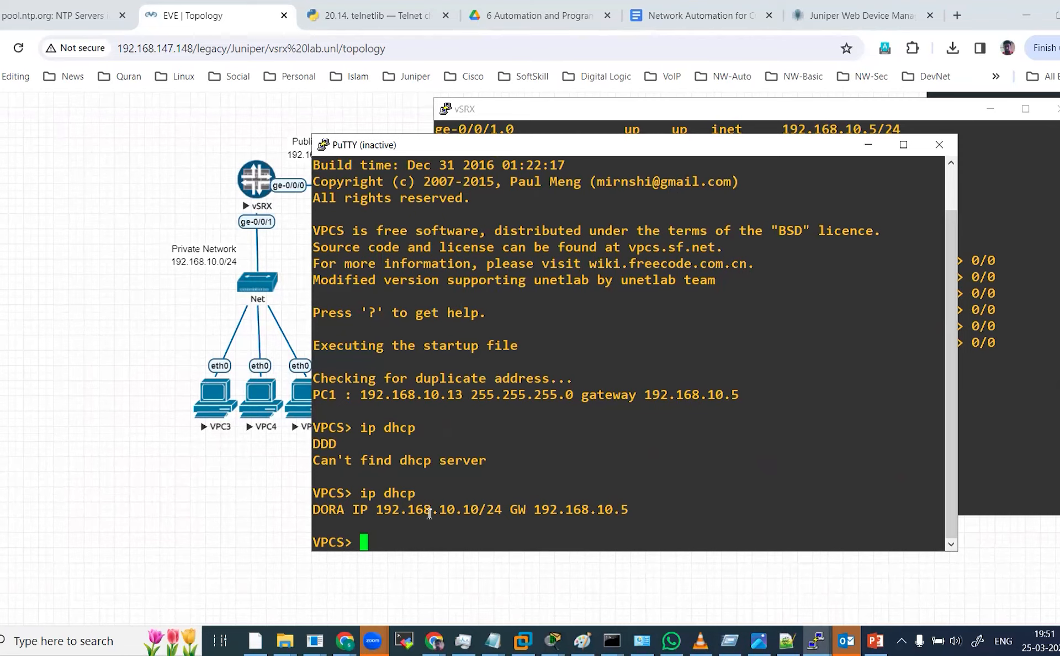
# Open the VPC4 console from the topology in the SSH/Telnet client and reposition its window.
pyautogui.click(252, 405)
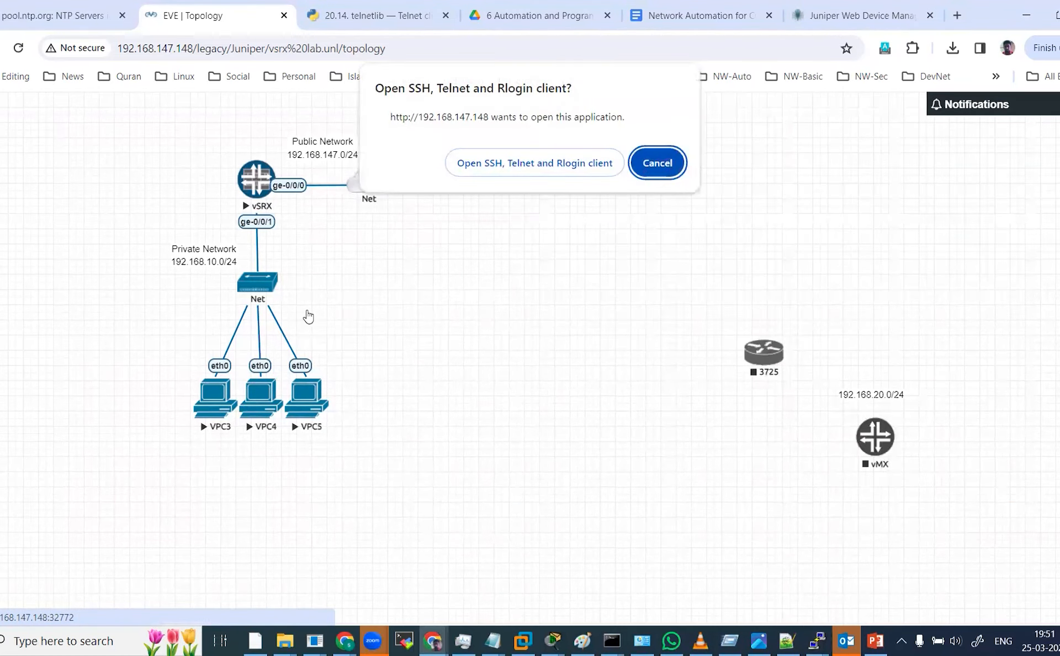
pyautogui.click(473, 163)
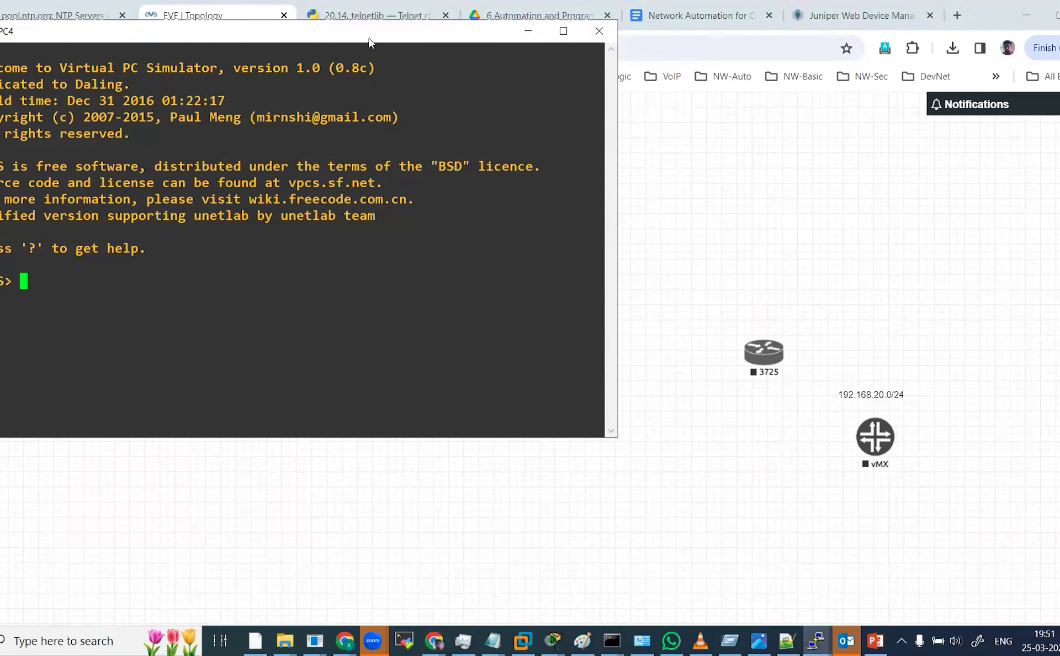
pyautogui.moveTo(370, 43); pyautogui.dragTo(900, 139)
# Show VPC4's current IP settings with show ip.
pyautogui.write('s')
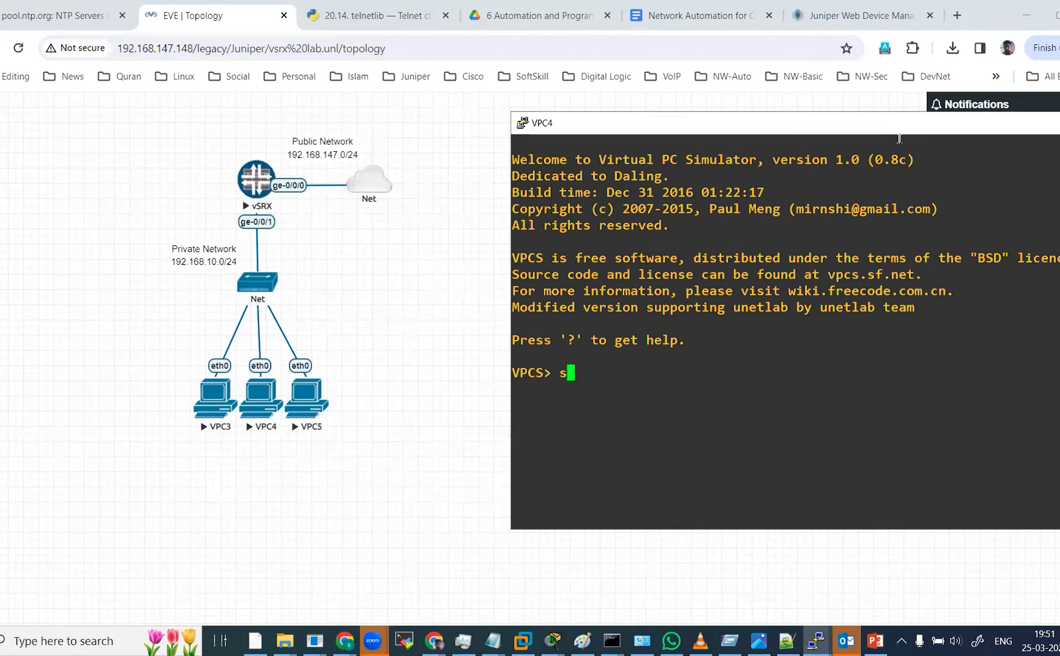
pyautogui.write('how ip')
pyautogui.press('Return')
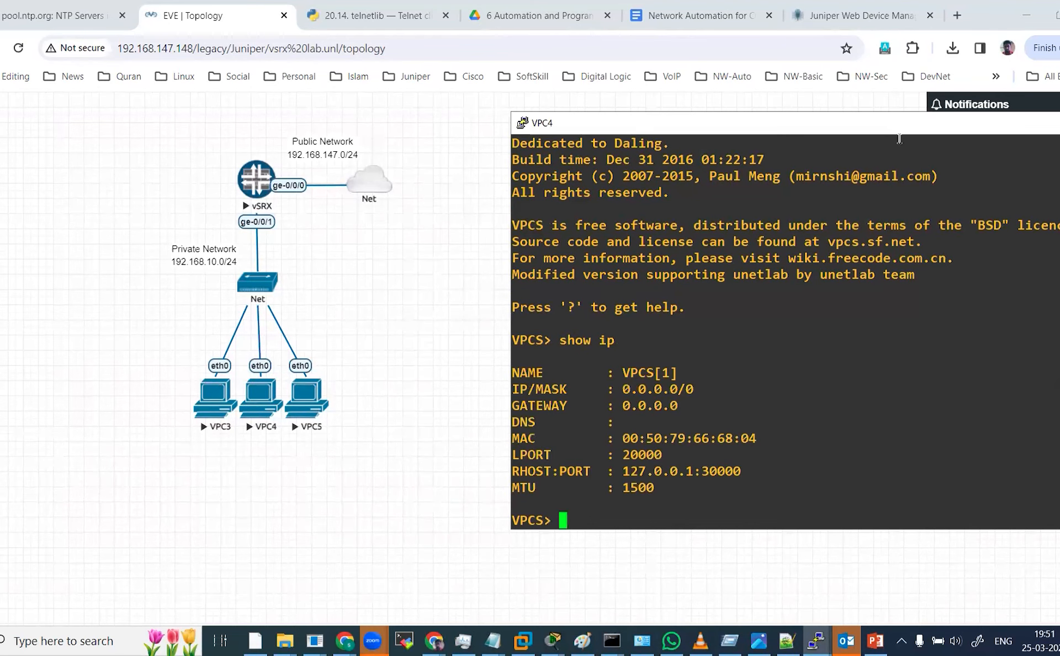
# Obtain an address for VPC4 with ip dhcp and save its startup configuration.
pyautogui.write('ip dhcp')
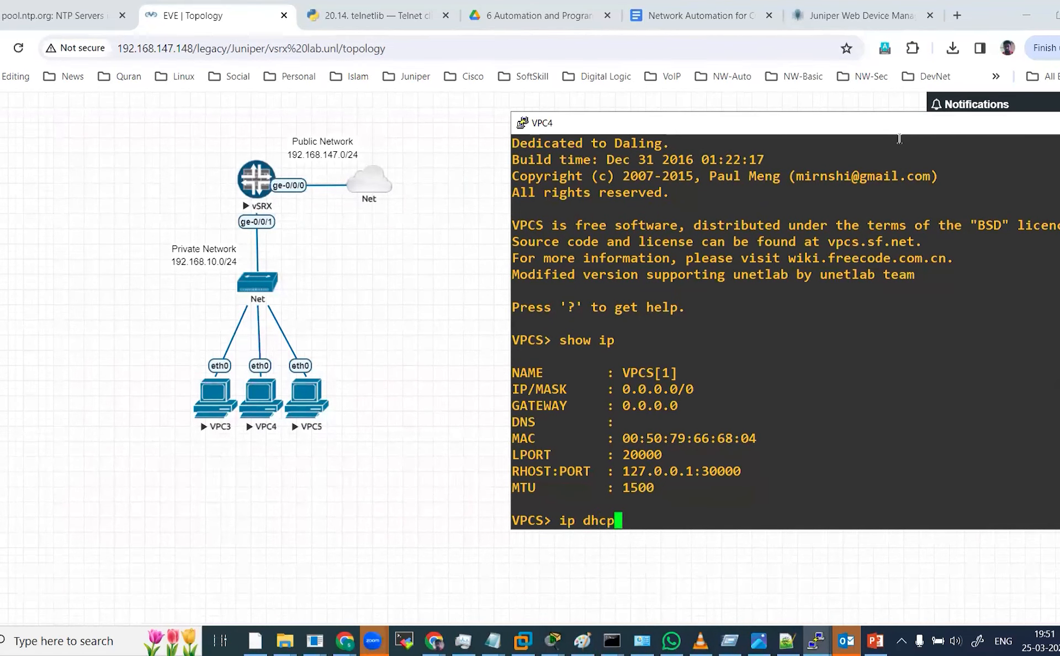
pyautogui.press('Return')
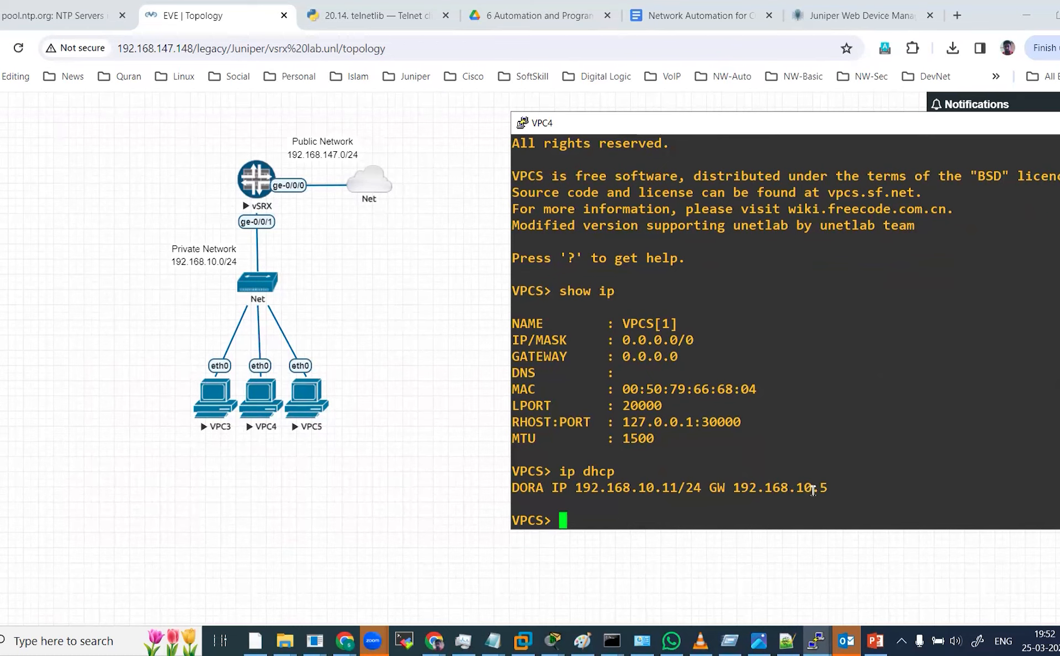
pyautogui.write('save')
pyautogui.press('Return')
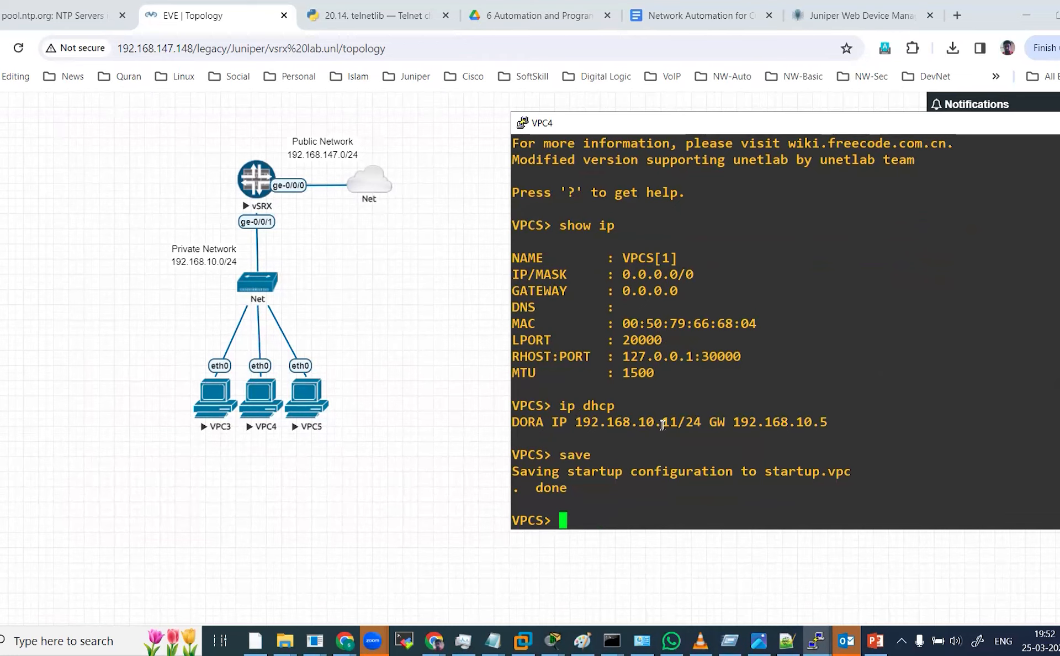
# Switch to the Juniper web manager and close the open NAT rule and rule set editing dialogs.
pyautogui.click(848, 13)
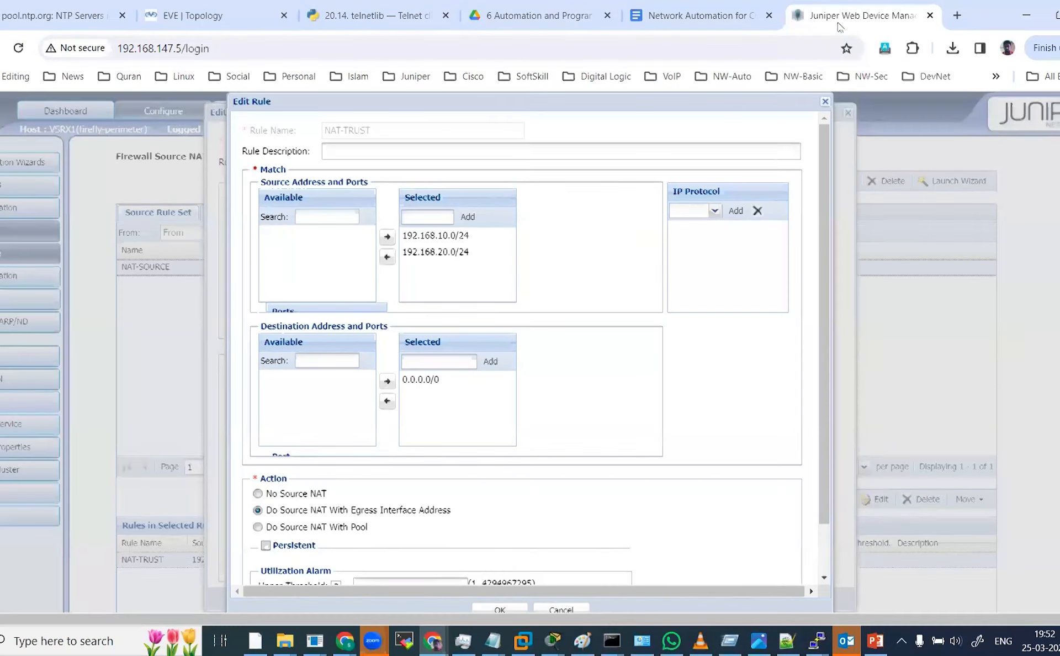
pyautogui.click(825, 103)
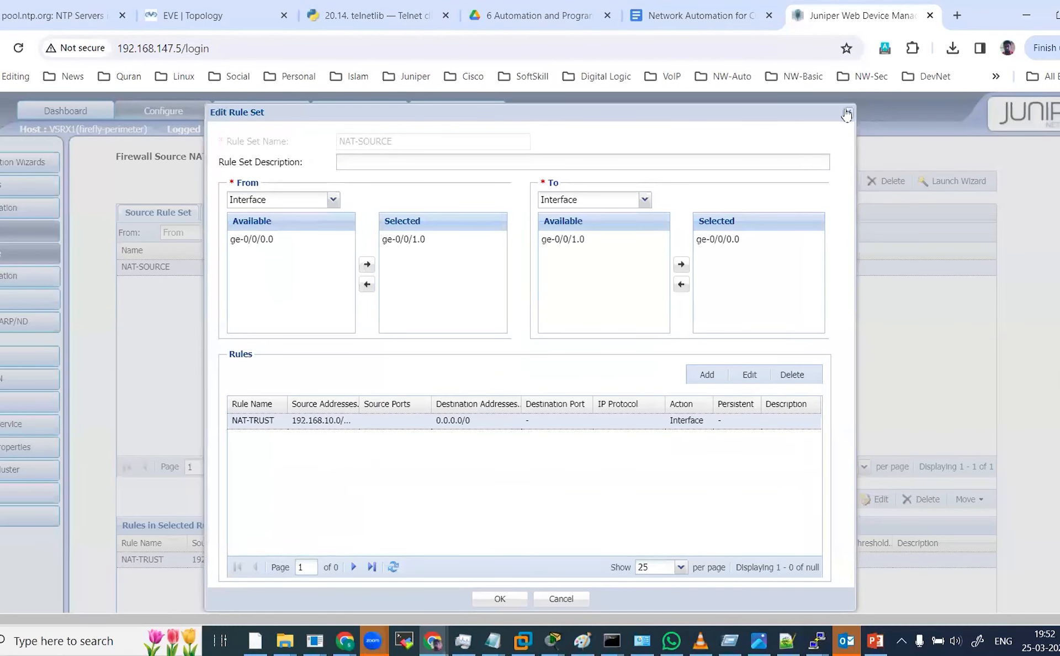
pyautogui.click(848, 112)
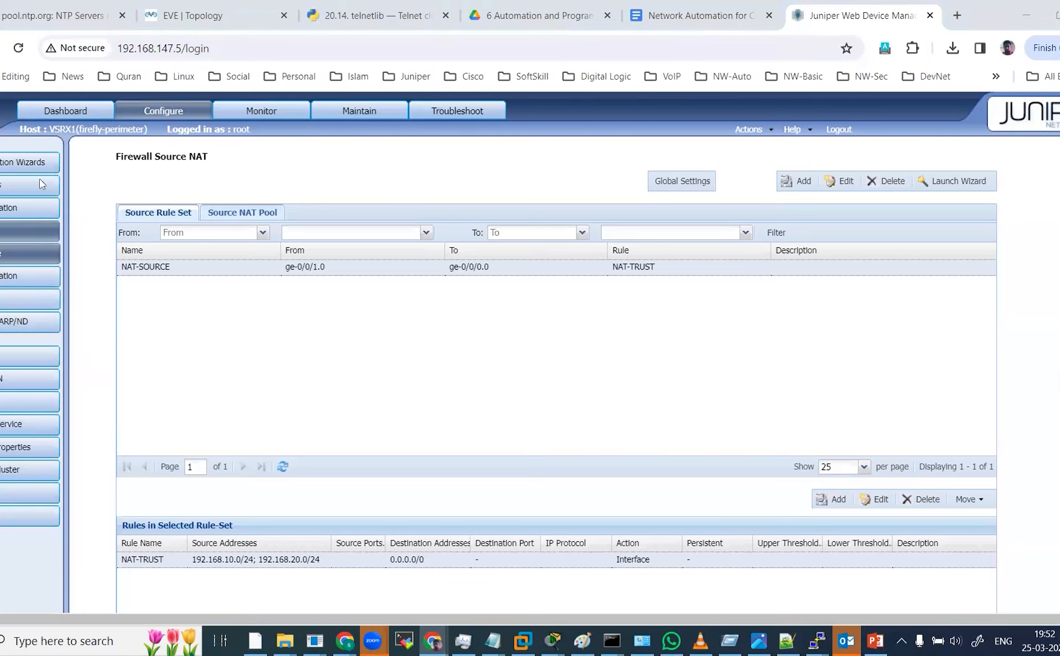
# Browse the web manager's Dashboard, Configure, Monitor, Maintain and Troubleshoot sections.
pyautogui.click(75, 111)
pyautogui.scroll(-4, 160, 116)
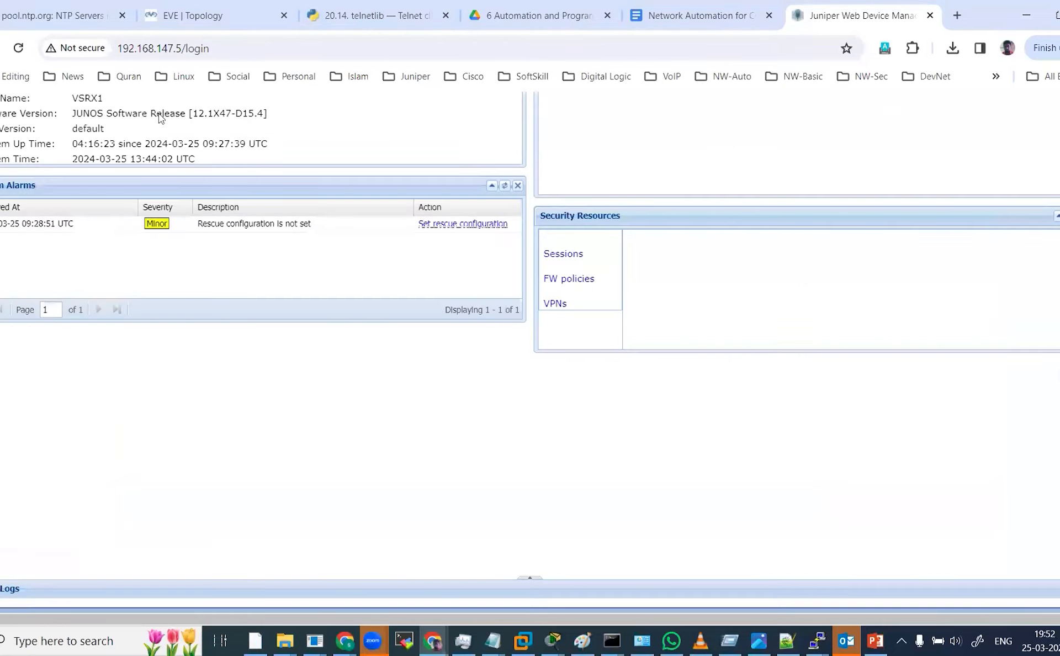
pyautogui.scroll(4, 227, 259)
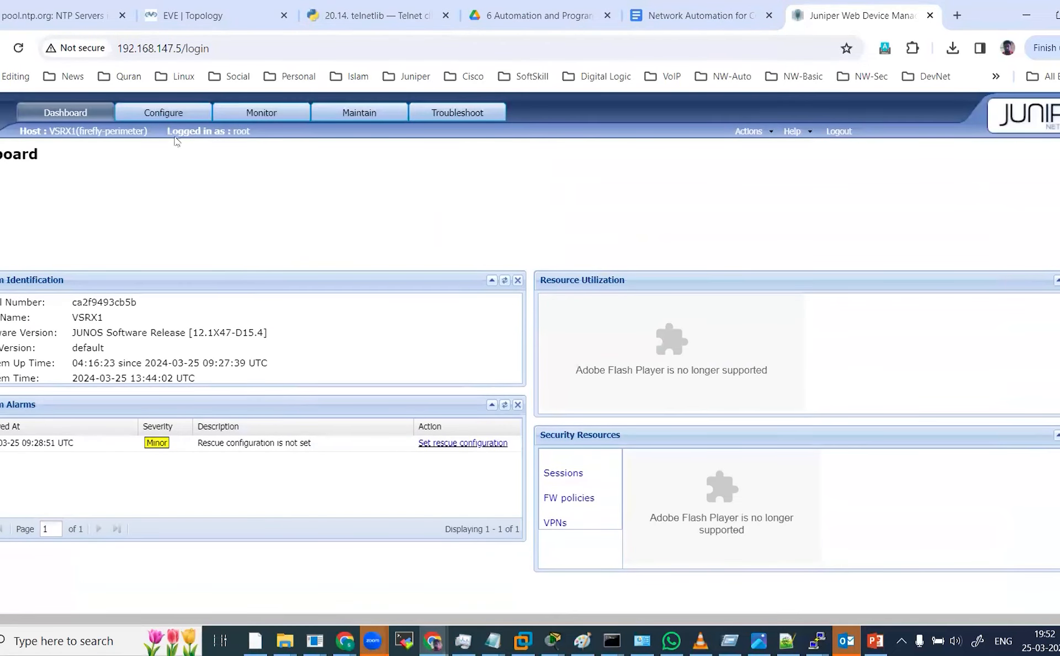
pyautogui.click(176, 116)
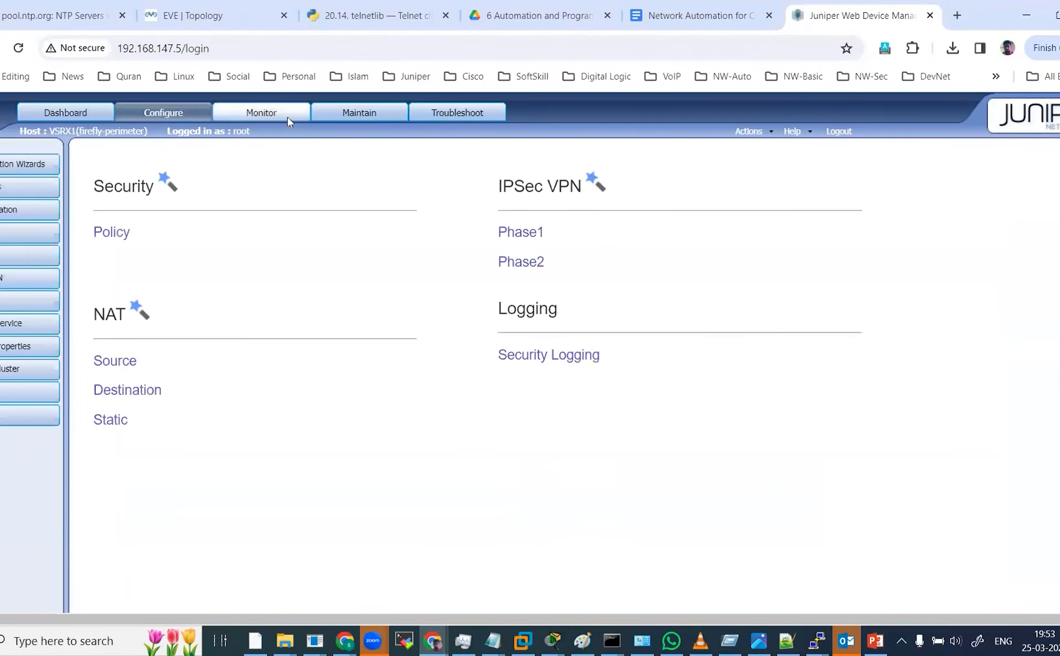
pyautogui.click(283, 116)
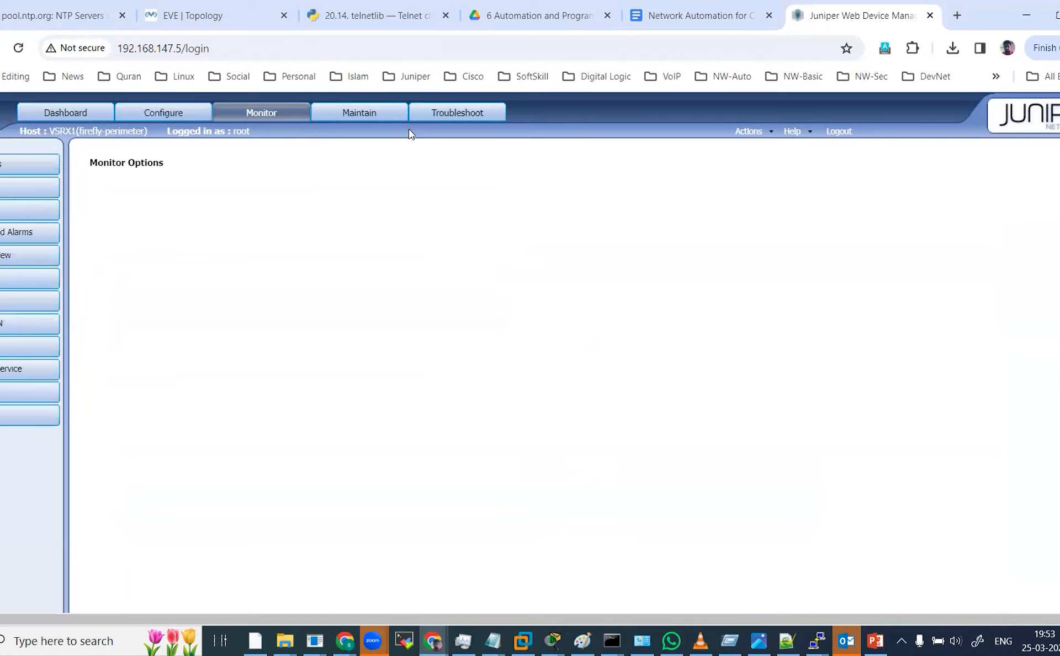
pyautogui.click(378, 116)
pyautogui.click(463, 114)
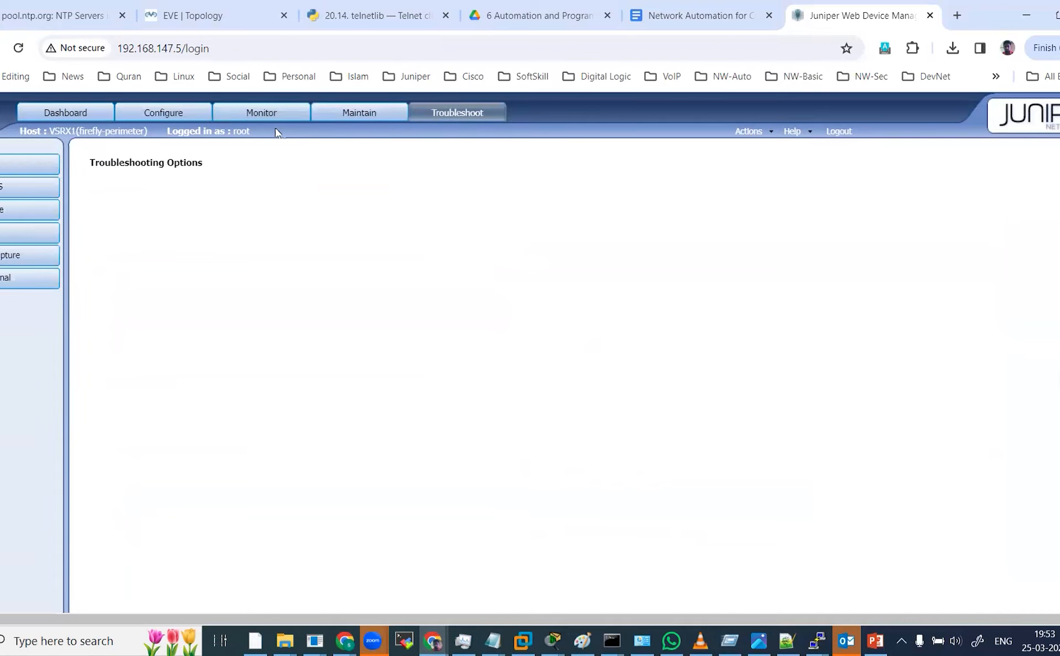
pyautogui.click(188, 113)
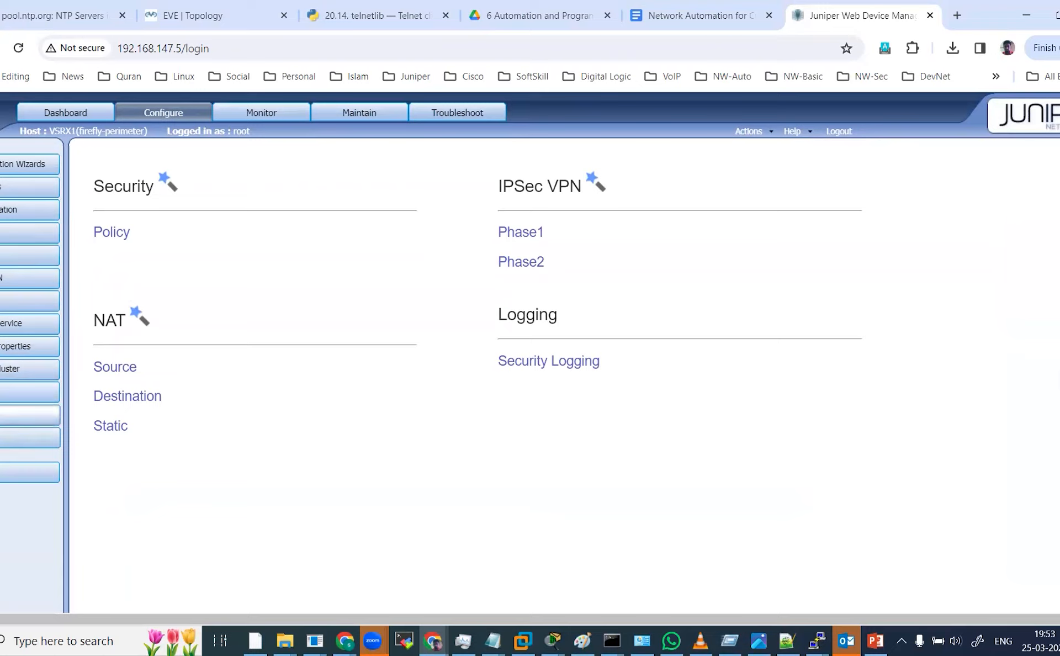
# Open the DHCP service settings and inspect the 192.168.10.0/24 pool, then return to the EVE topology tab.
pyautogui.click(1, 416)
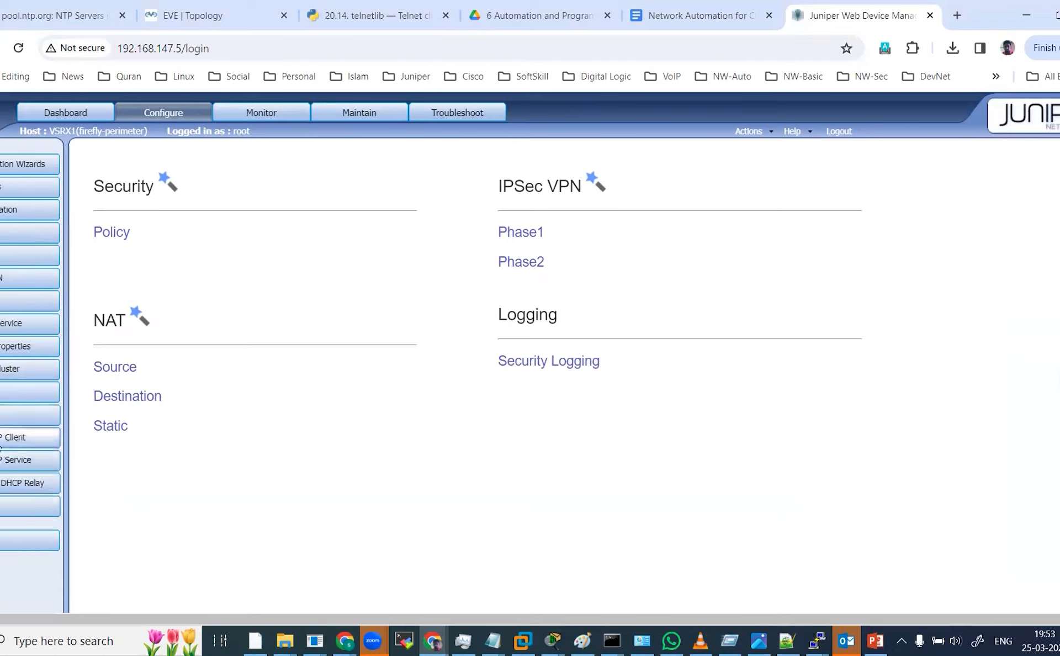
pyautogui.click(14, 463)
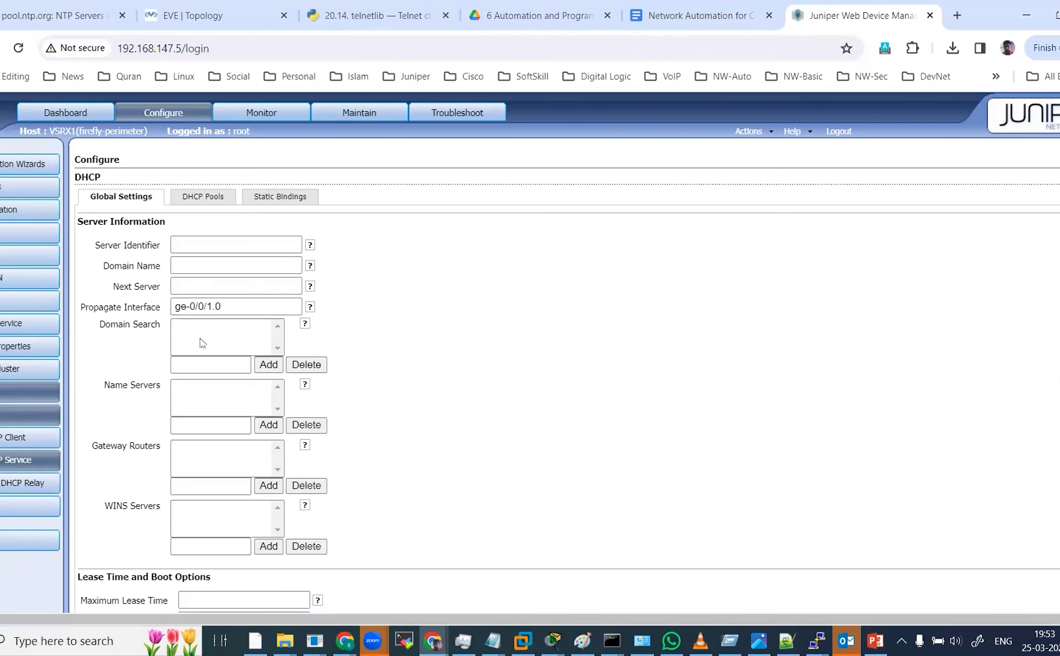
pyautogui.click(233, 19)
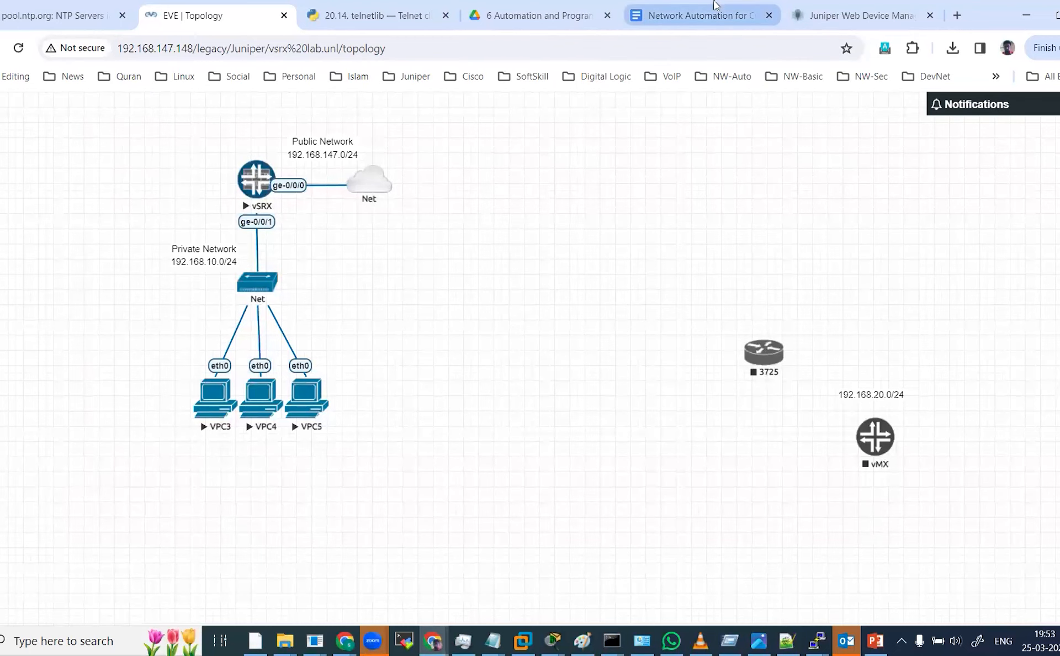
pyautogui.click(846, 7)
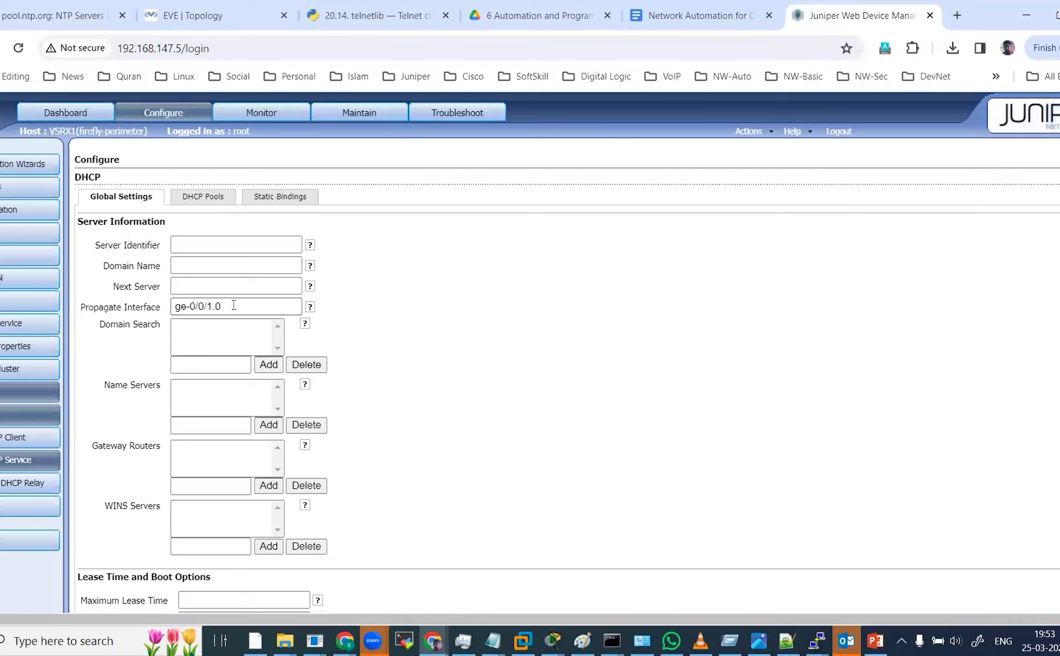
pyautogui.click(213, 208)
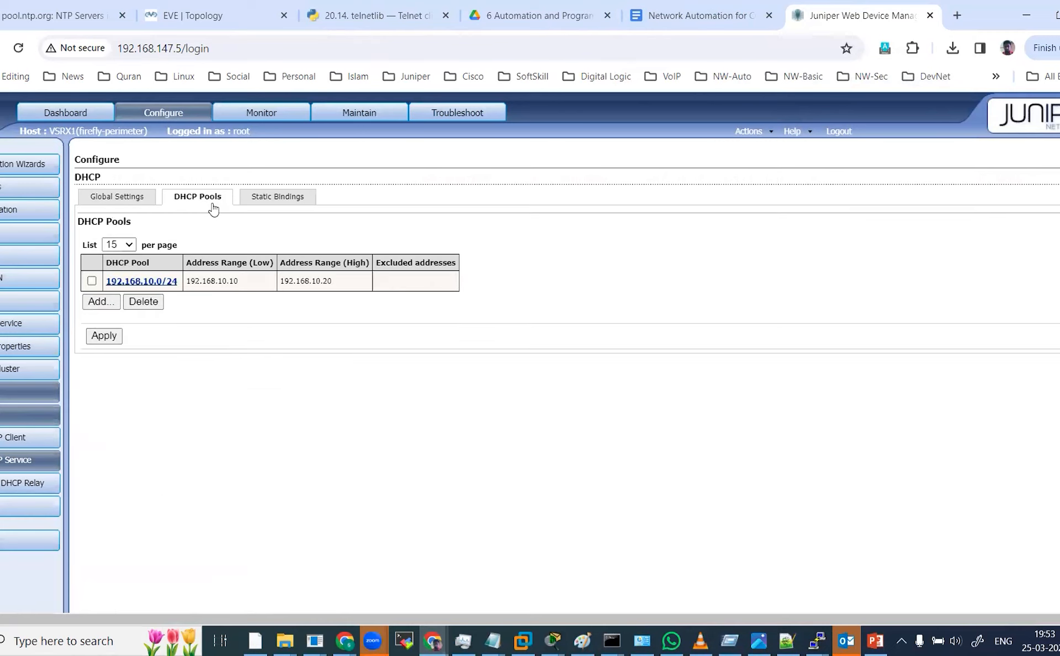
pyautogui.click(133, 282)
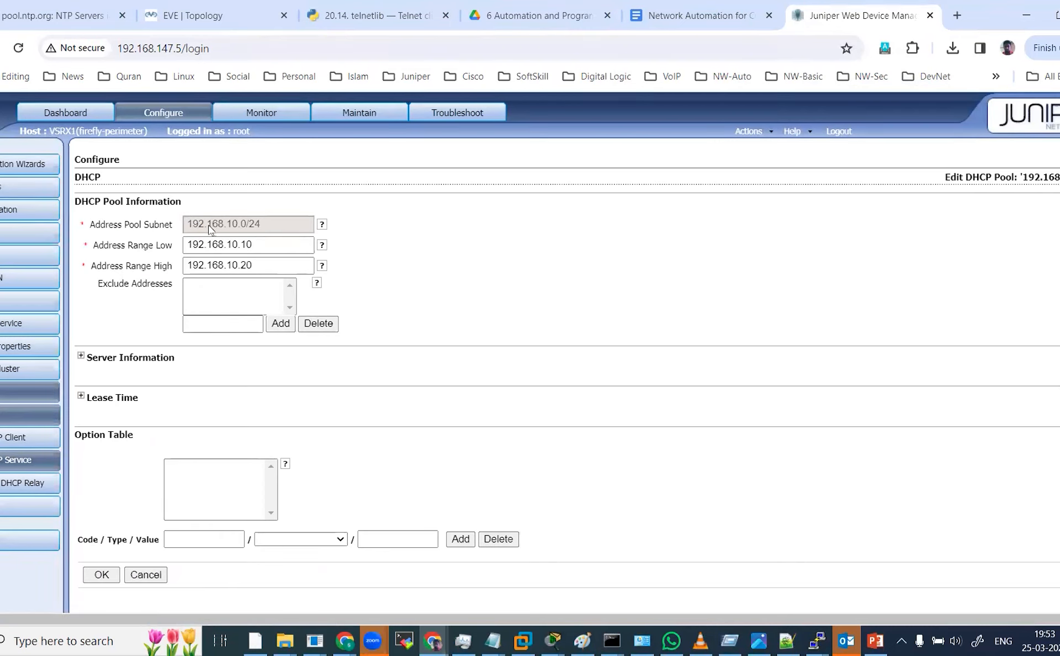
pyautogui.click(239, 8)
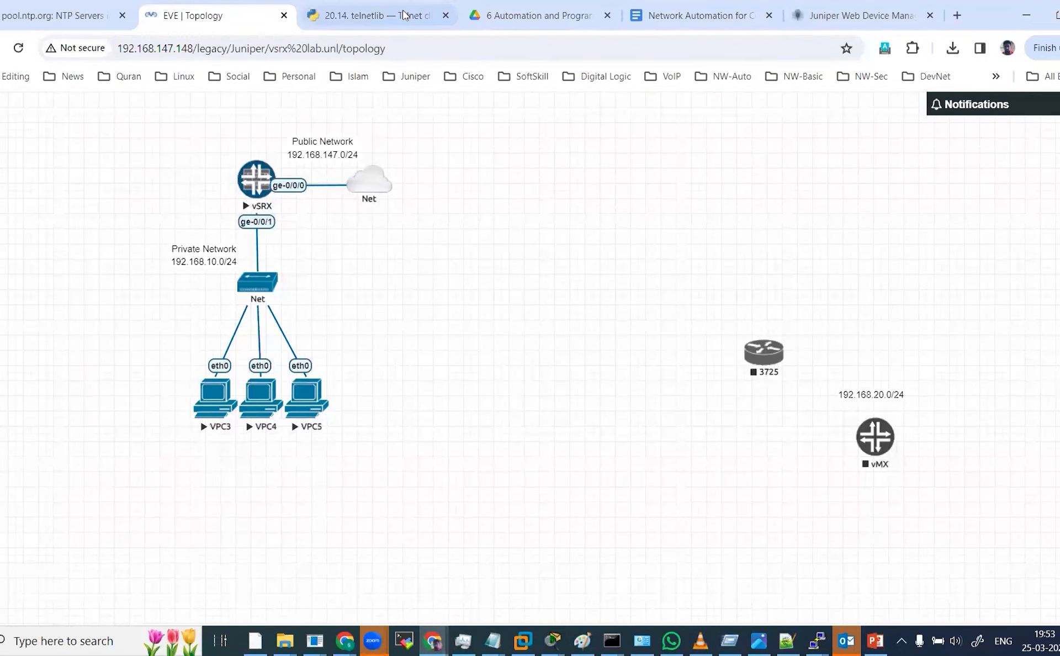
# Review the DHCP pool's low and high address range fields in the Juniper web manager.
pyautogui.moveTo(857, 15); pyautogui.dragTo(402, 20)
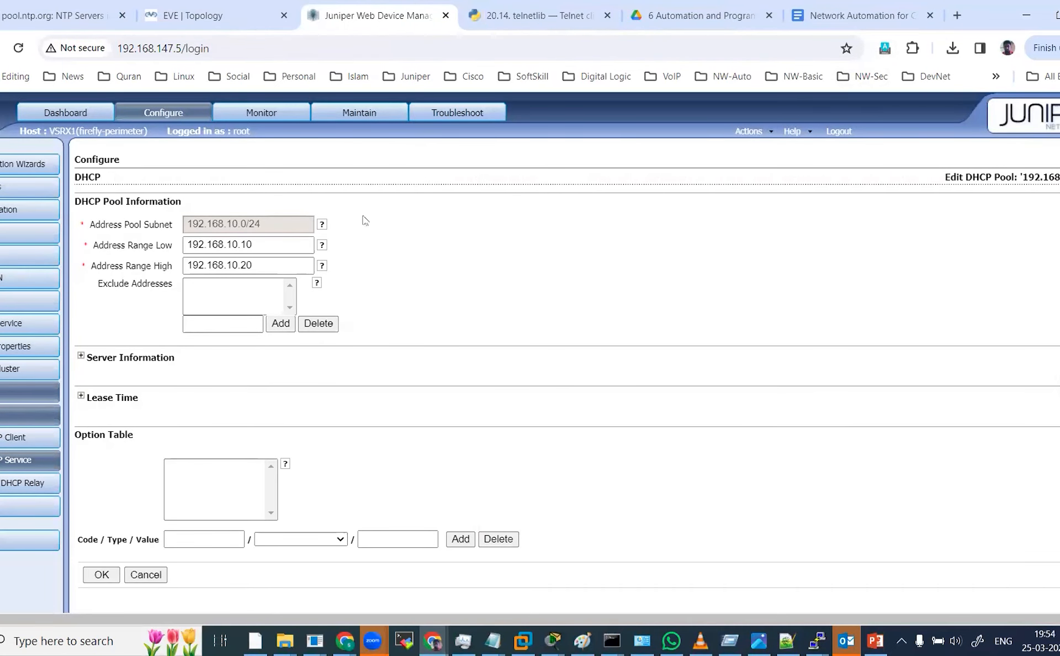
pyautogui.click(254, 244)
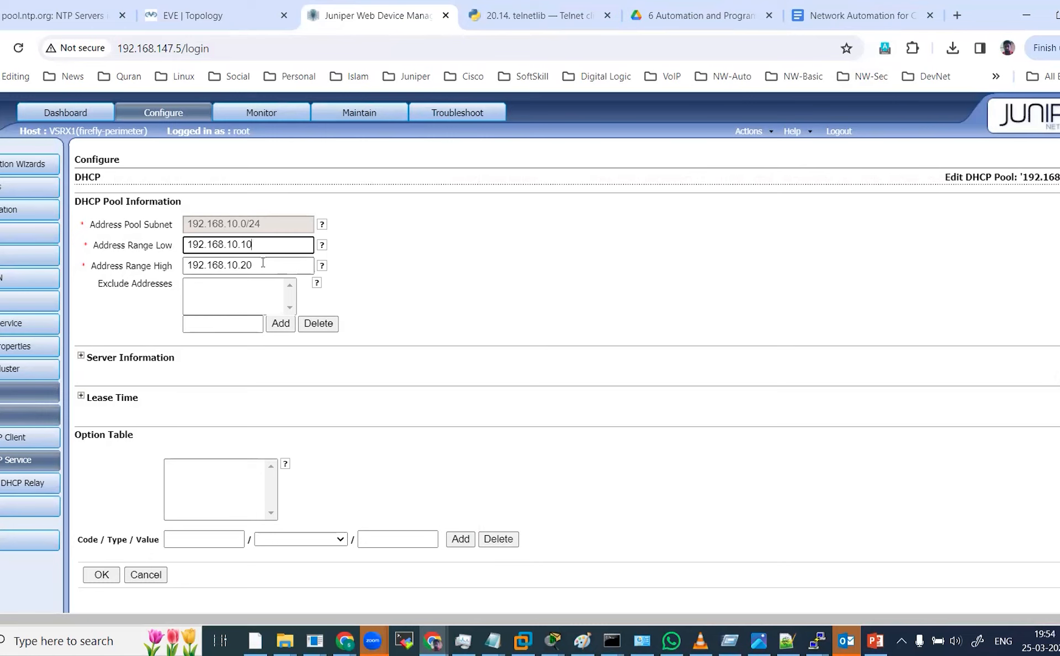
pyautogui.click(263, 264)
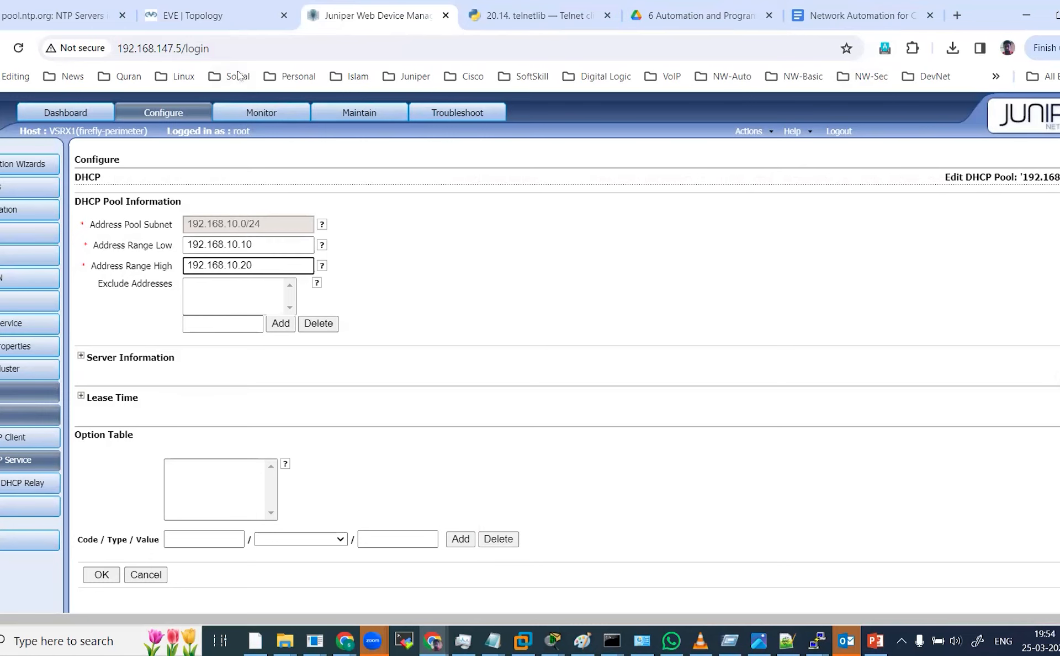
# Restart the VPC3 console session from the topology and enter save in it.
pyautogui.click(226, 17)
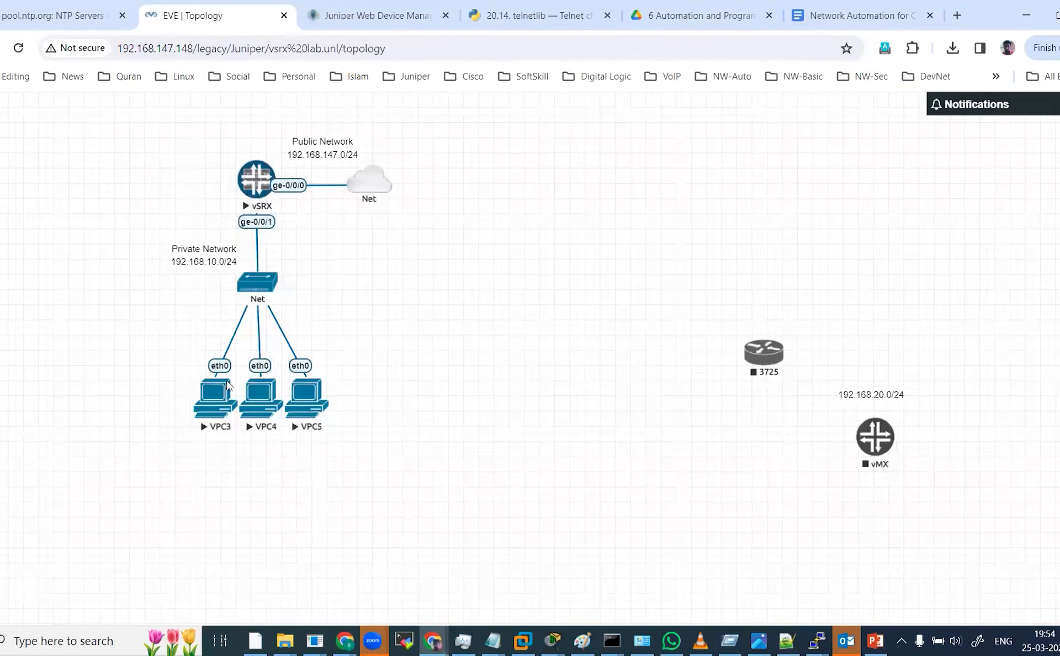
pyautogui.moveTo(817, 641)
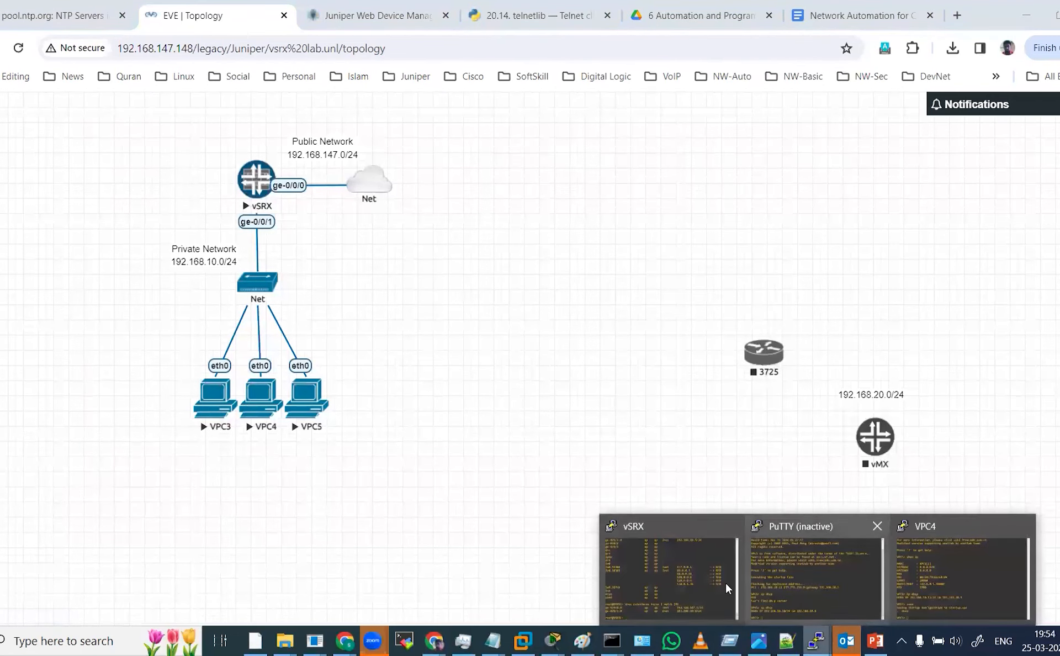
pyautogui.click(798, 582)
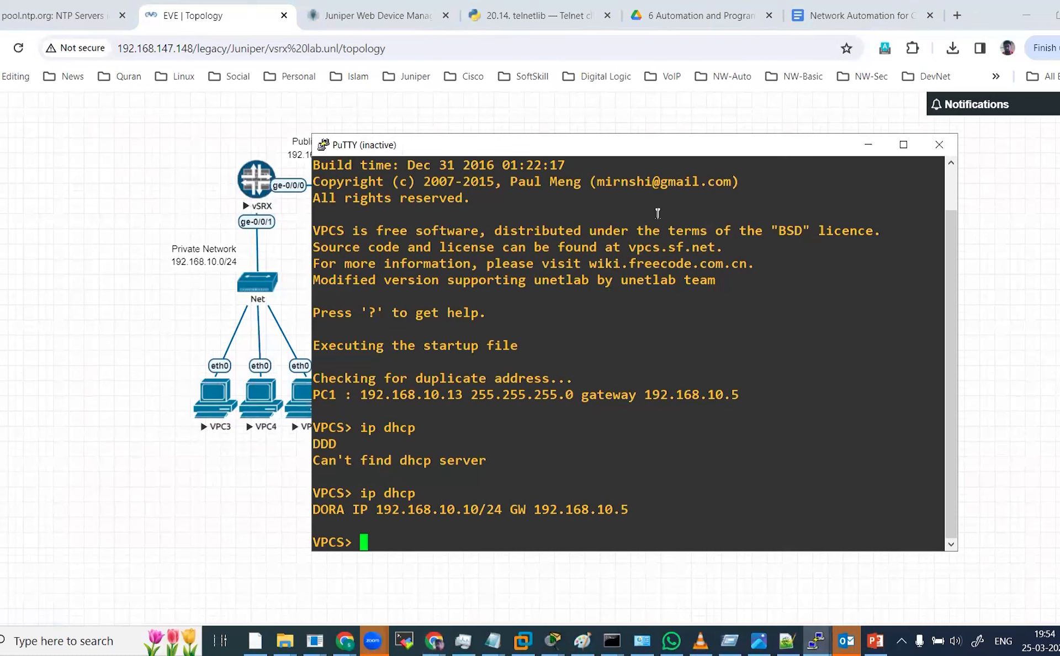
pyautogui.rightClick(670, 153)
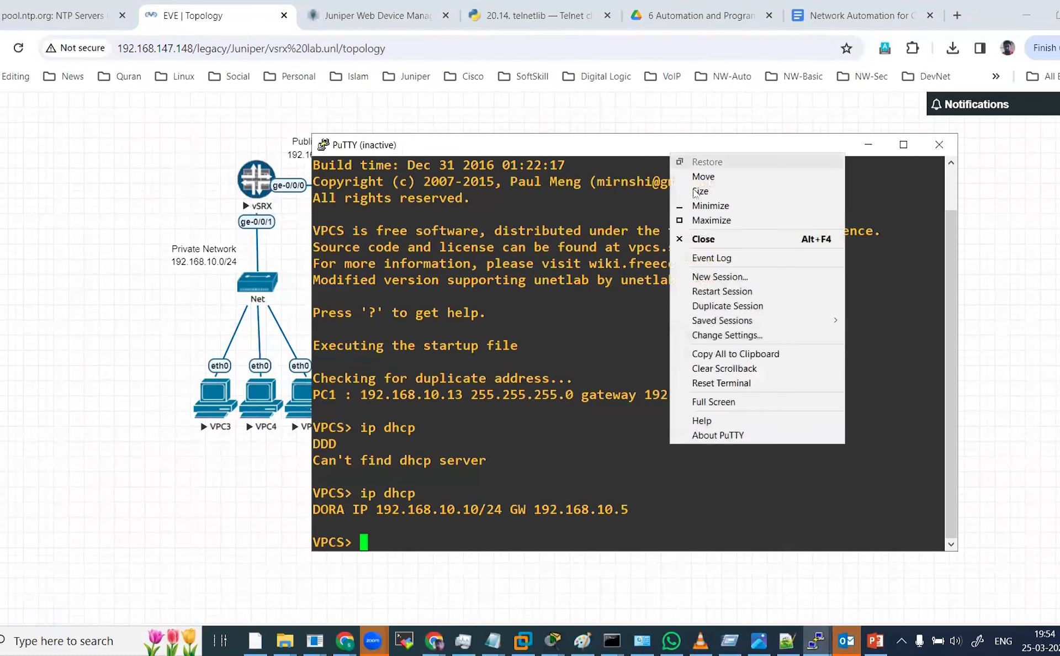
pyautogui.click(743, 291)
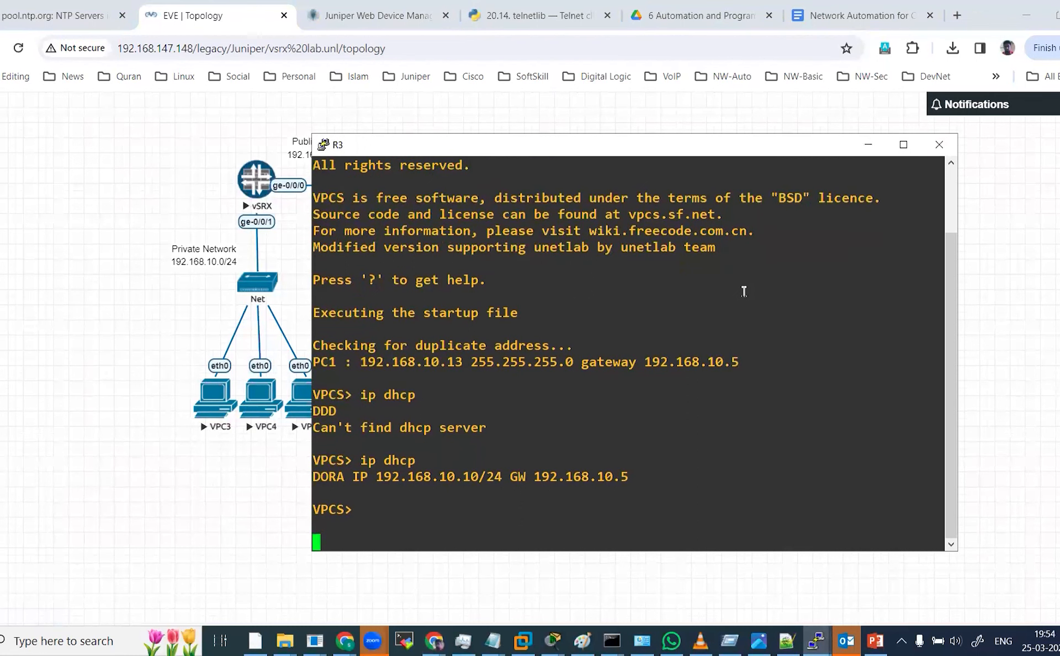
pyautogui.write('save')
pyautogui.press('Return')
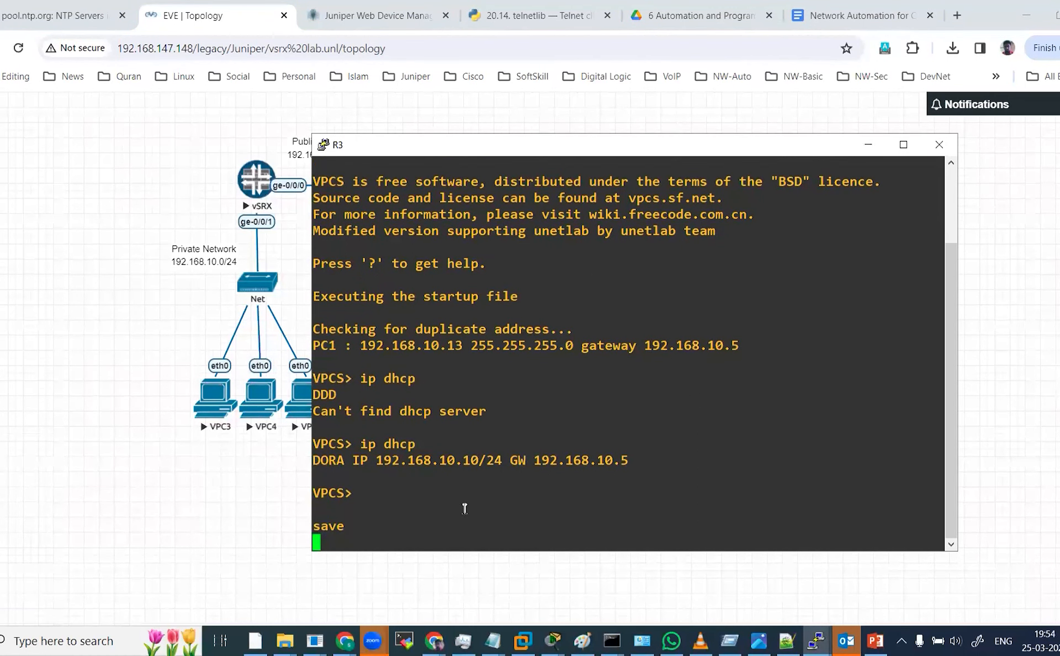
# Switch between the VPC4 and VPC3 console windows to review their DHCP results.
pyautogui.click(251, 517)
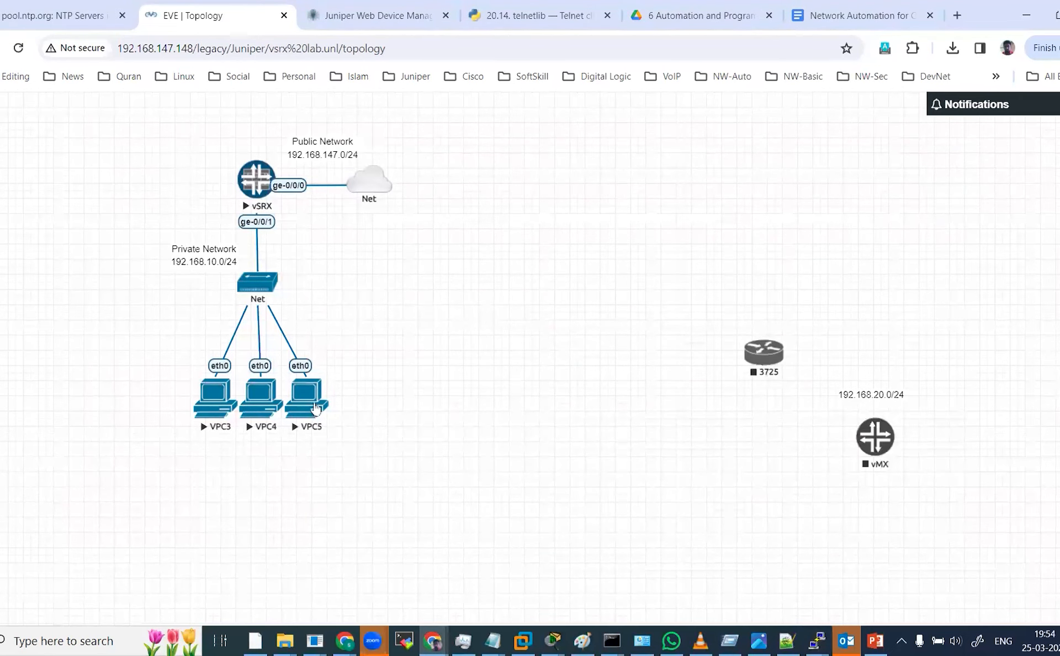
pyautogui.click(816, 641)
pyautogui.click(946, 588)
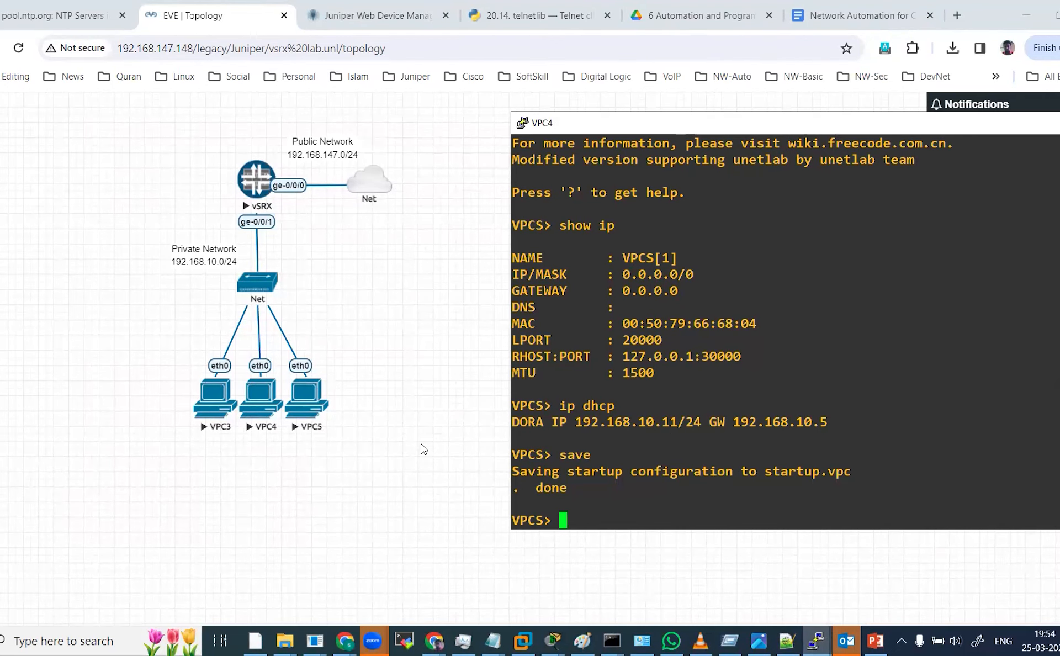
pyautogui.click(312, 398)
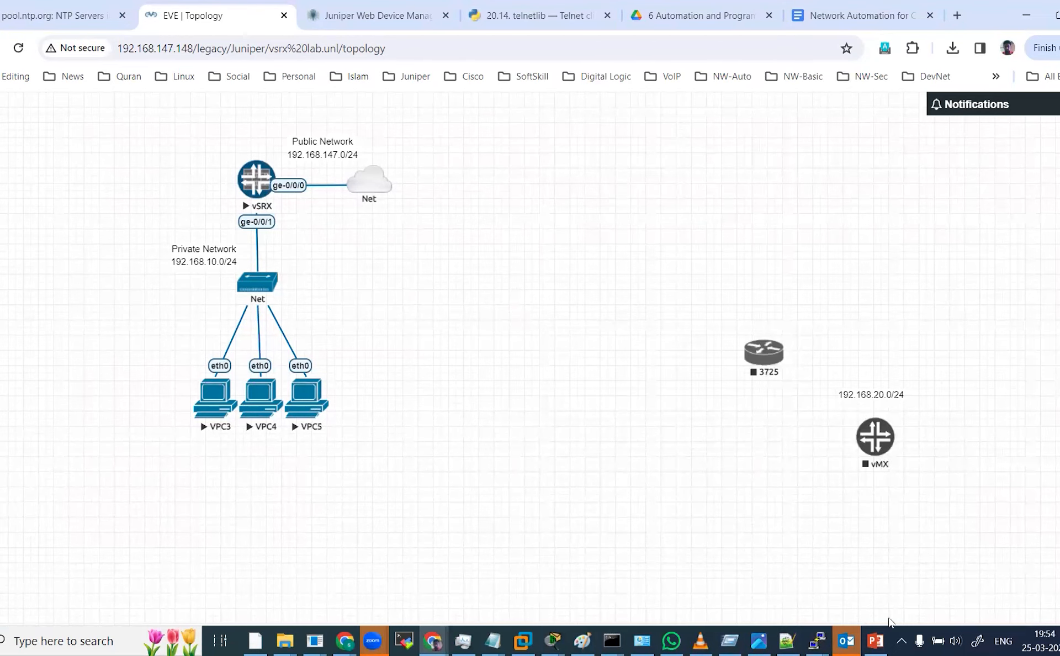
pyautogui.moveTo(816, 641)
pyautogui.click(828, 590)
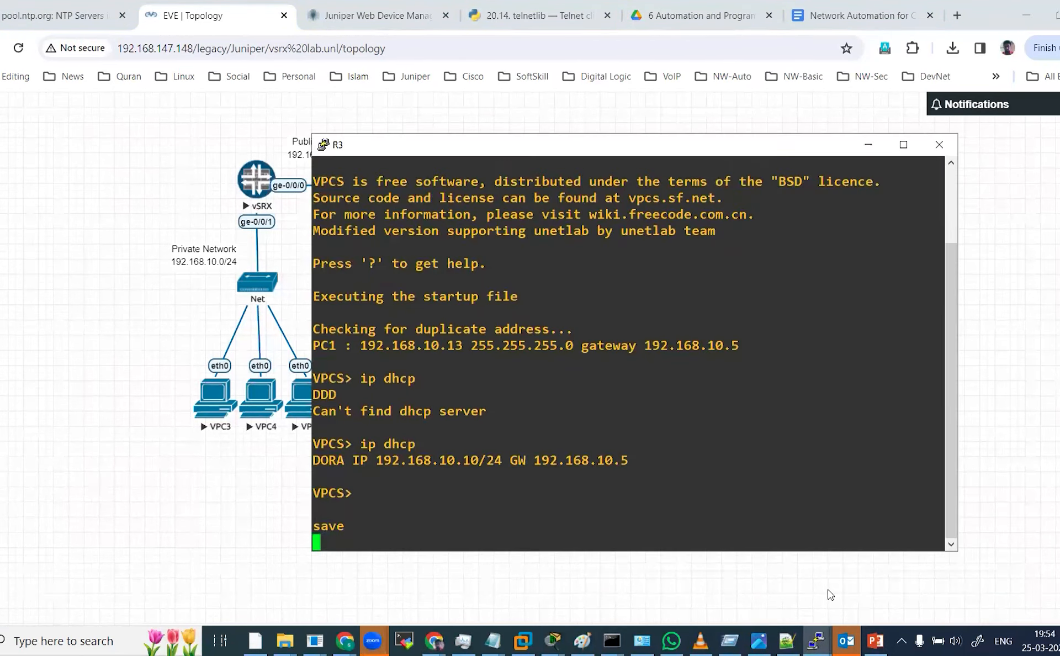
pyautogui.click(292, 476)
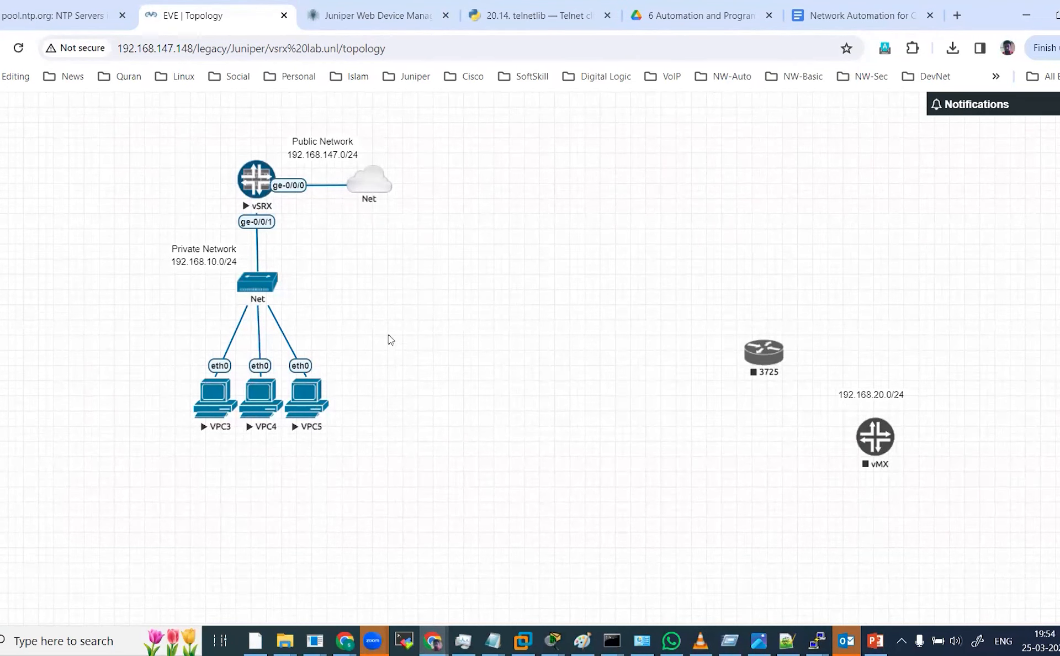
# Add a "trust zone" line to the Private Network text label on the topology.
pyautogui.click(373, 21)
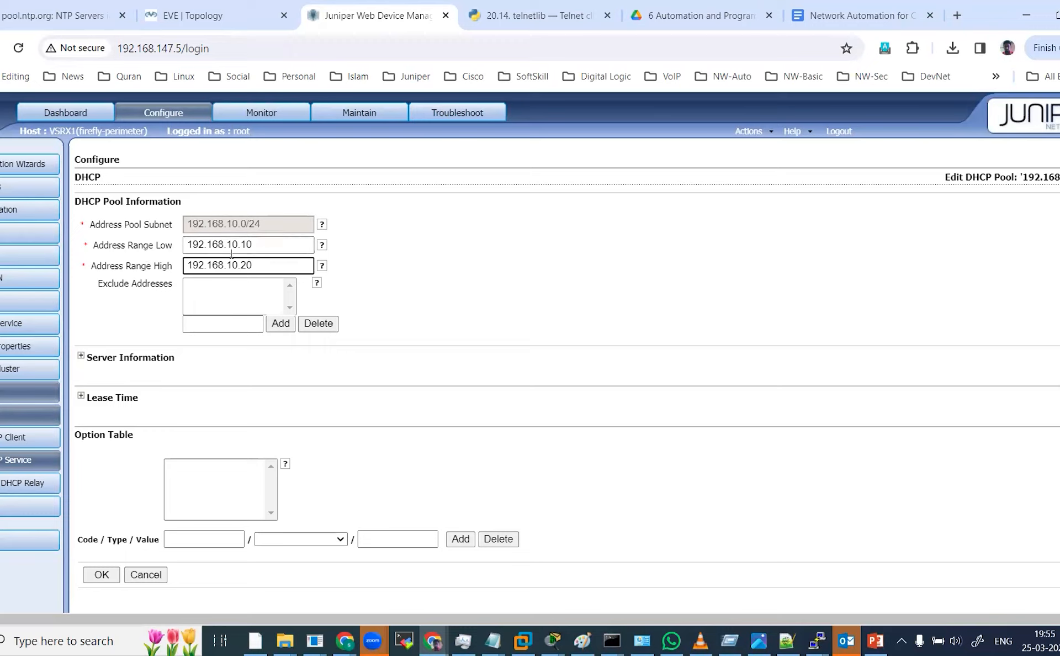
pyautogui.click(208, 17)
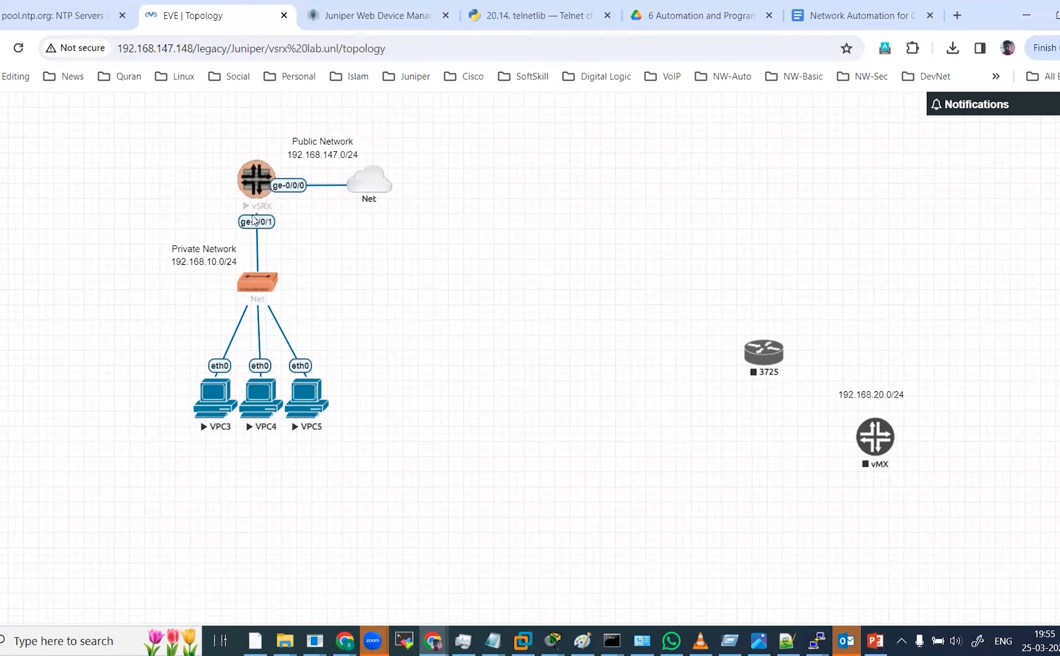
pyautogui.click(190, 249)
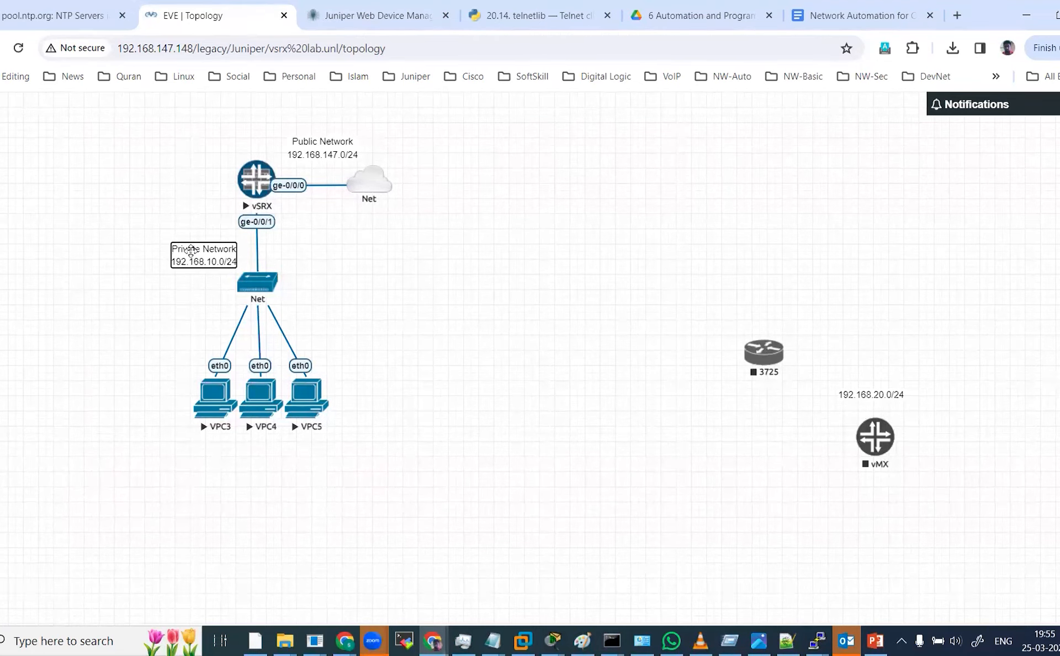
pyautogui.press('Return')
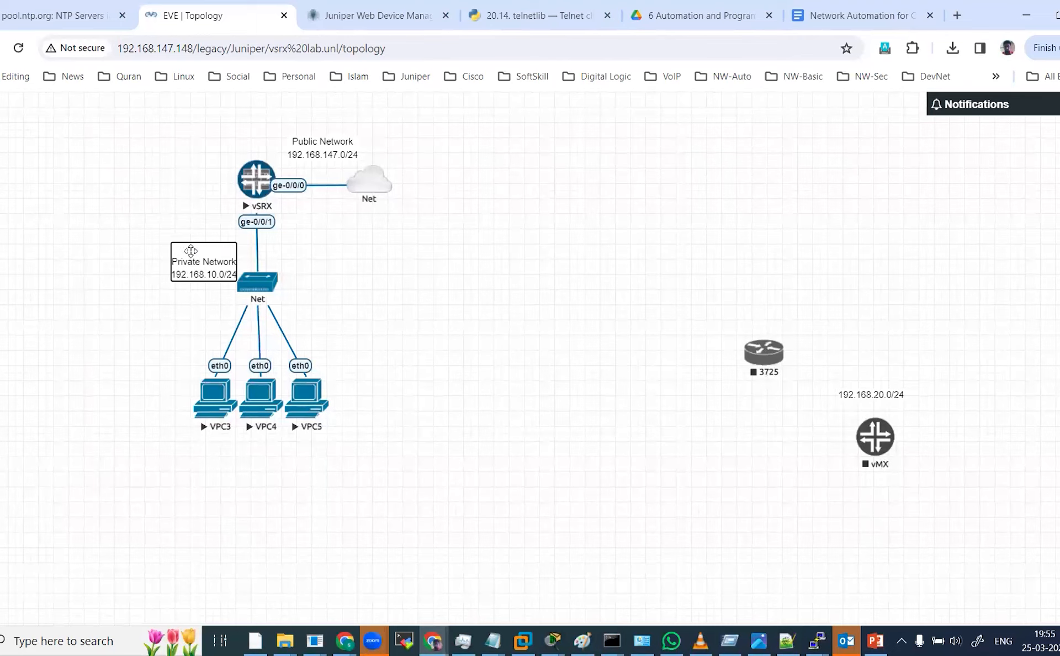
pyautogui.write('trust zone')
# Add an "untrust zone" line to the Public Network text label on the topology.
pyautogui.click(328, 142)
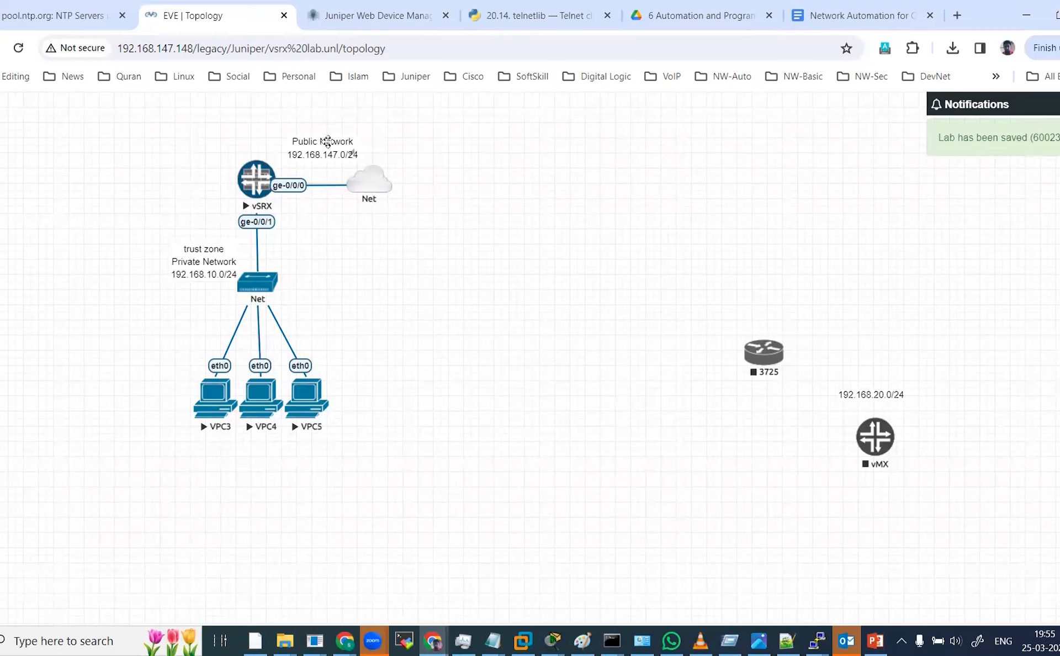
pyautogui.doubleClick(328, 141)
pyautogui.press('Return')
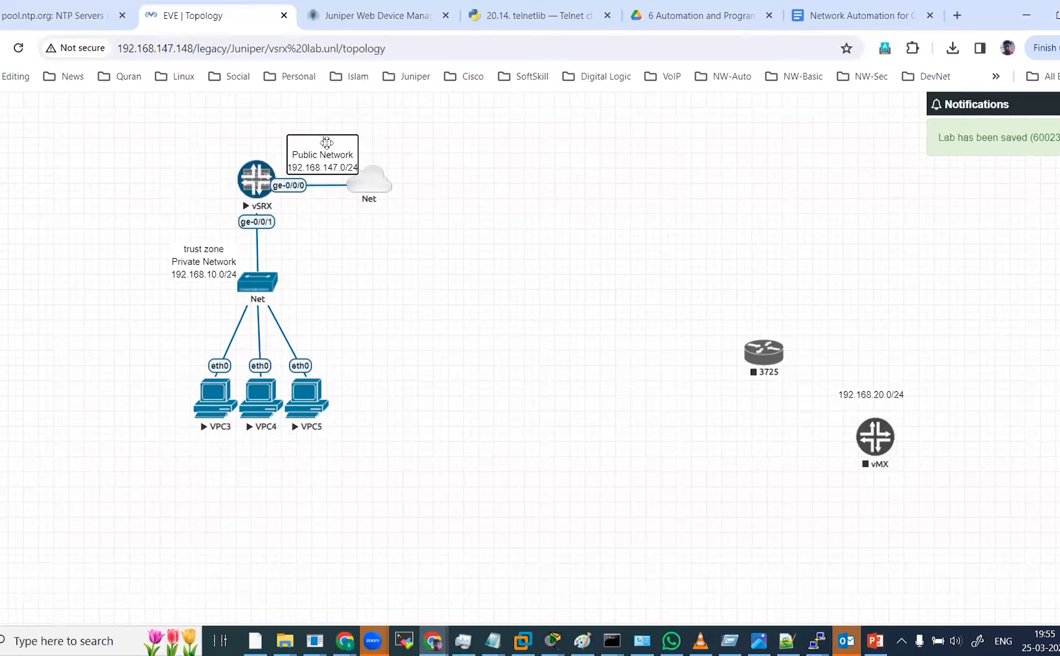
pyautogui.write('untrus')
pyautogui.press('BackSpace')
pyautogui.press('BackSpace')
pyautogui.write('i')
pyautogui.press('BackSpace')
pyautogui.write('ust ')
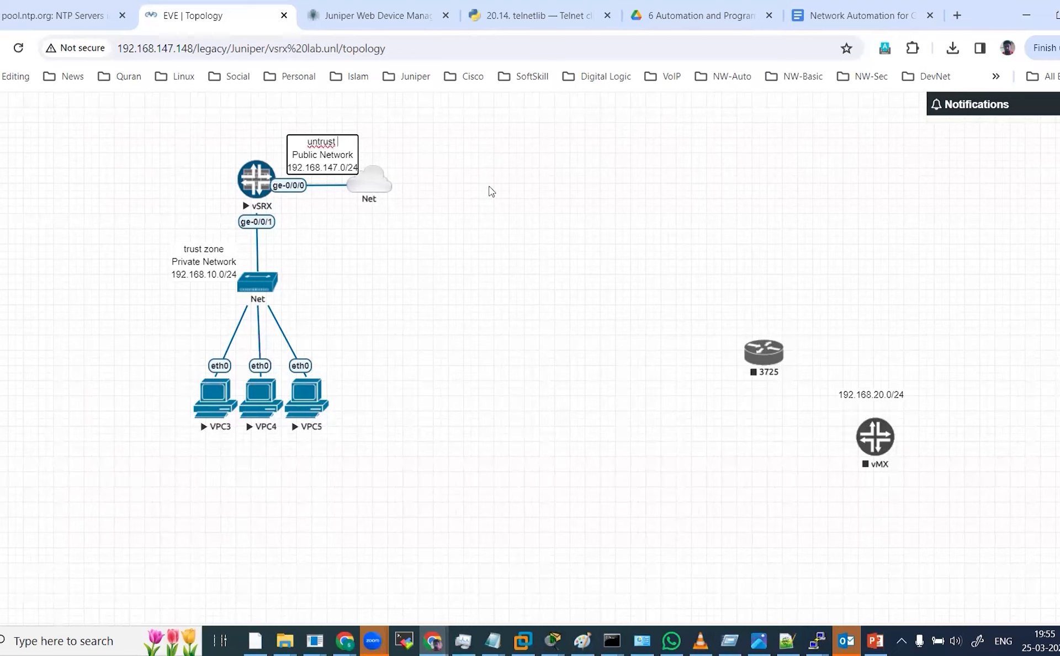
pyautogui.write('zone')
pyautogui.click(476, 186)
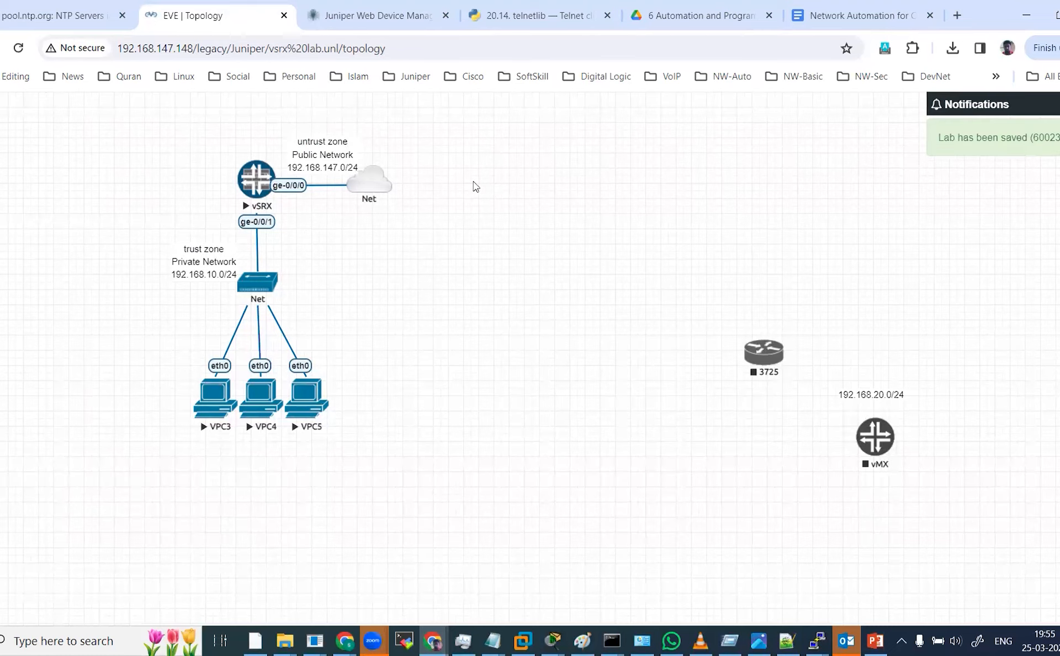
# Open the VPC5 console, obtain an address with ip dhcp, and save its startup configuration.
pyautogui.click(421, 7)
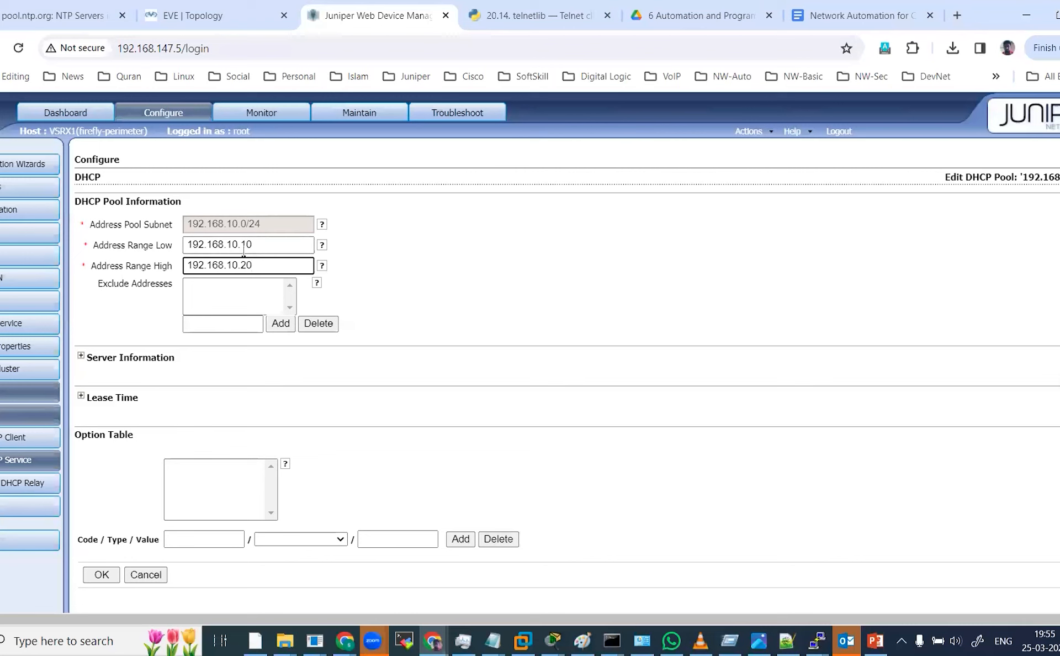
pyautogui.click(237, 23)
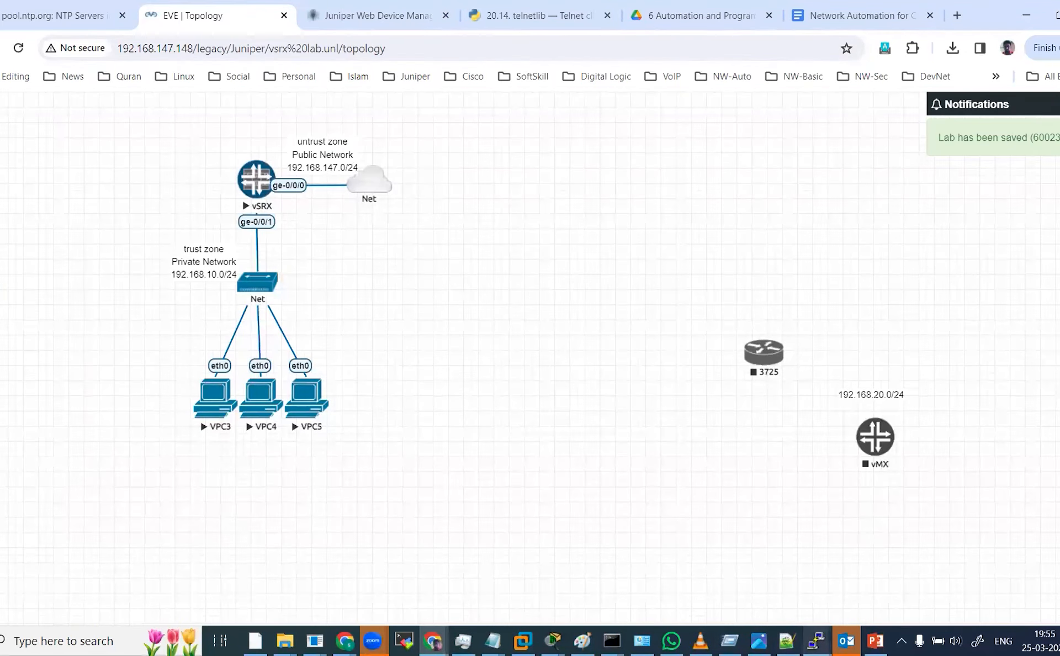
pyautogui.click(816, 641)
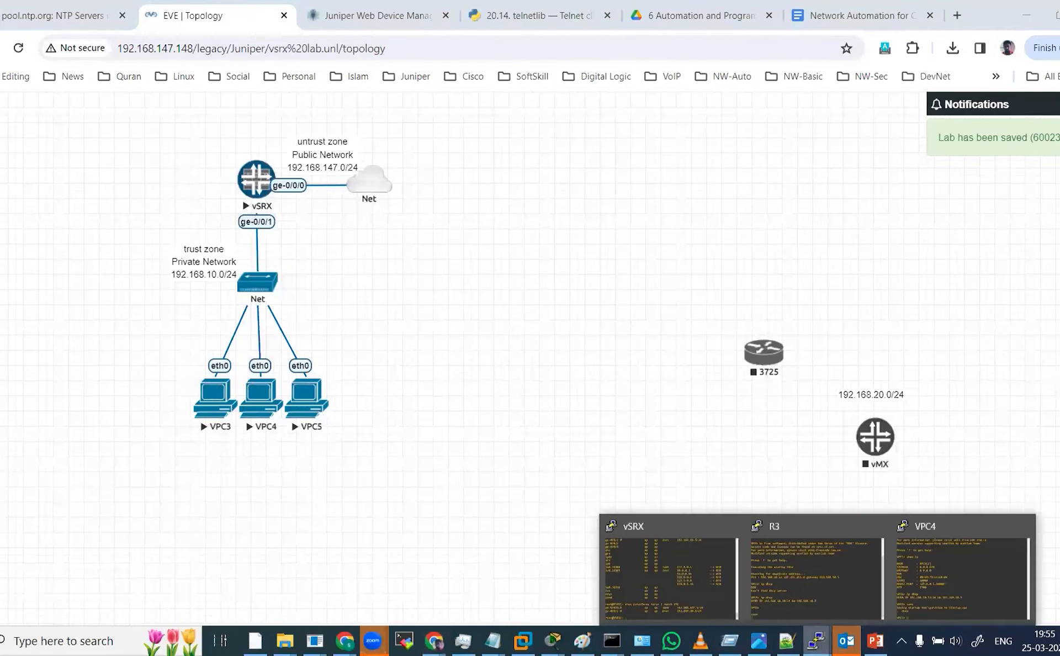
pyautogui.click(313, 421)
pyautogui.click(312, 397)
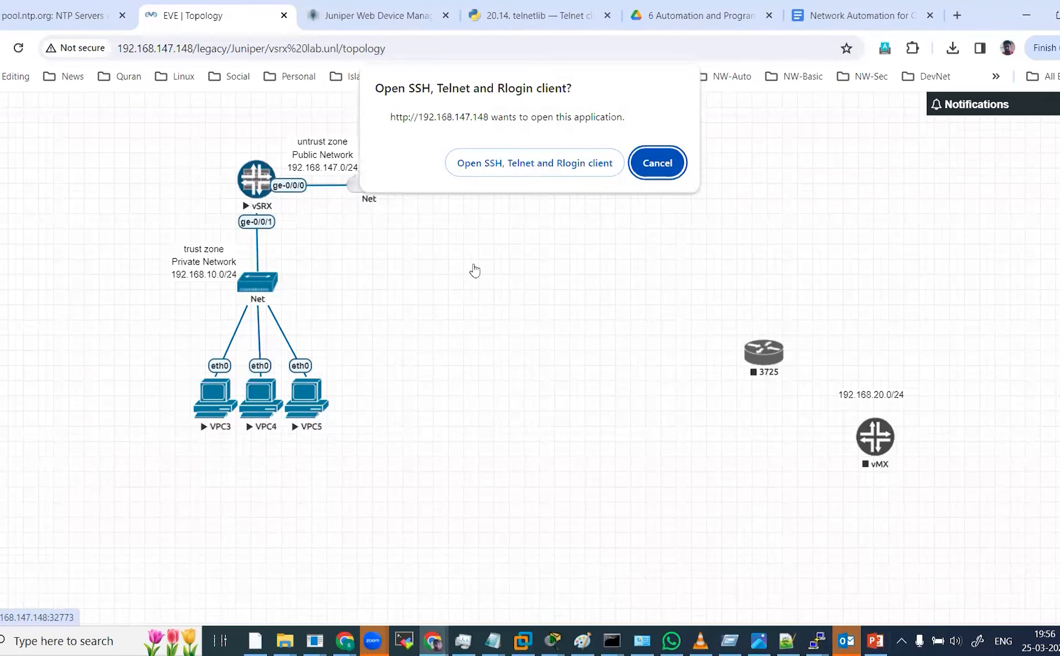
pyautogui.click(531, 160)
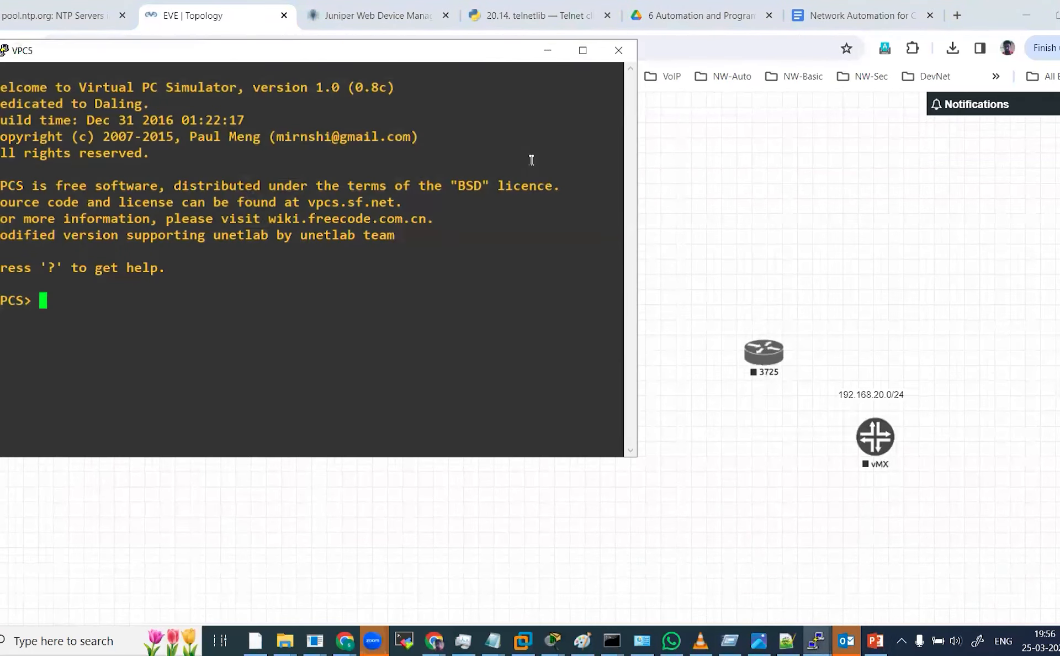
pyautogui.write('ip dhcp')
pyautogui.press('Return')
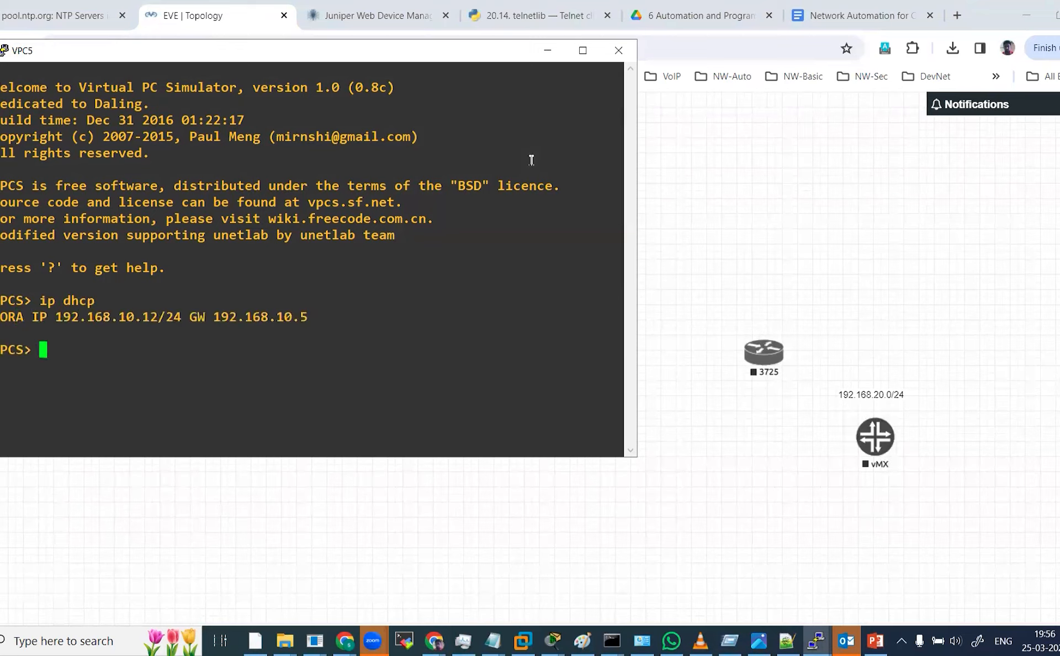
pyautogui.write('save')
pyautogui.press('Return')
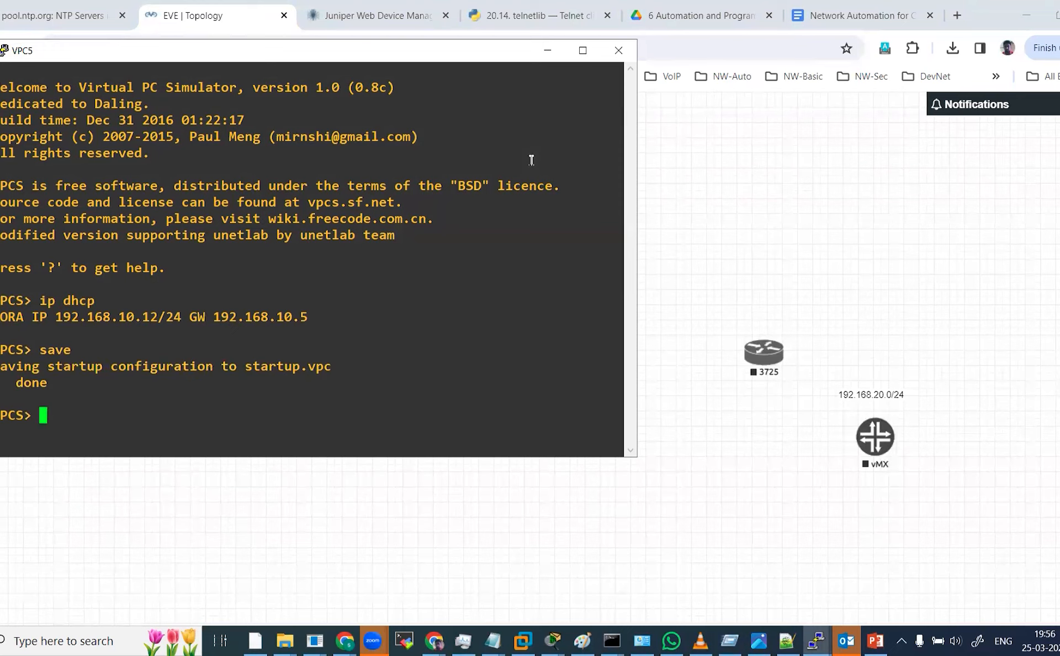
# Expand and inspect the Server Information and Lease Time sections of the DHCP pool in the web manager.
pyautogui.click(349, 13)
pyautogui.scroll(-4, 408, 271)
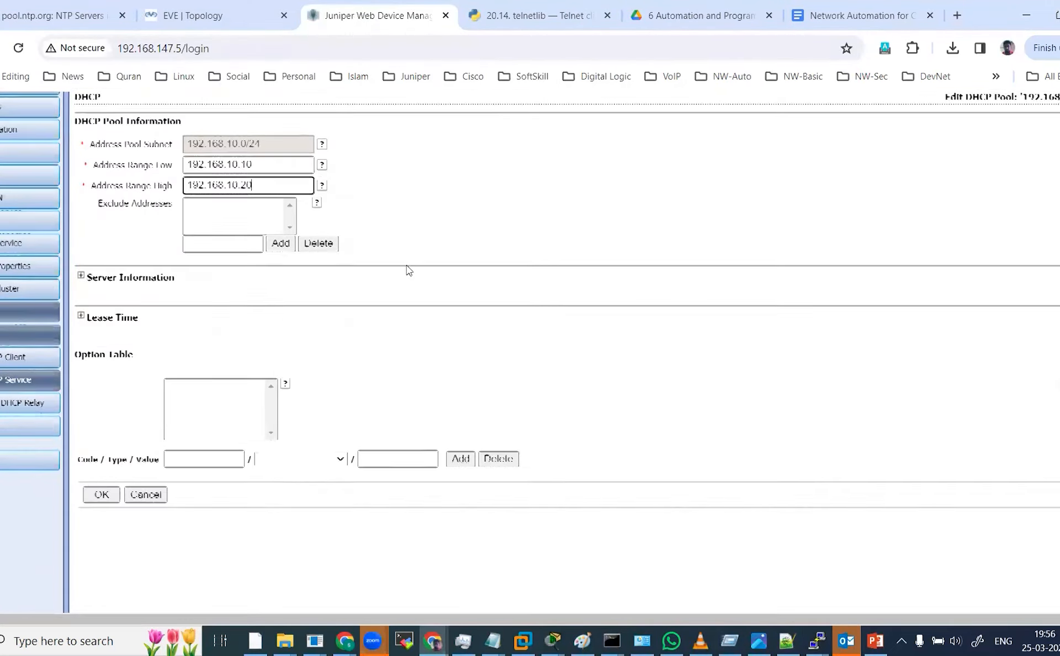
pyautogui.scroll(4, 409, 271)
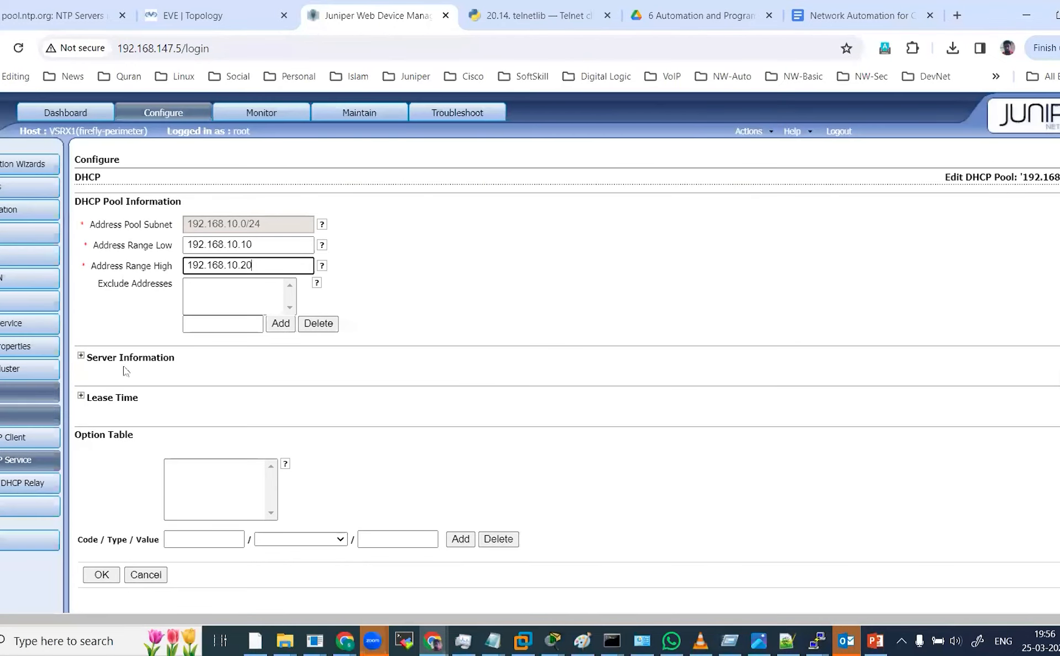
pyautogui.click(80, 358)
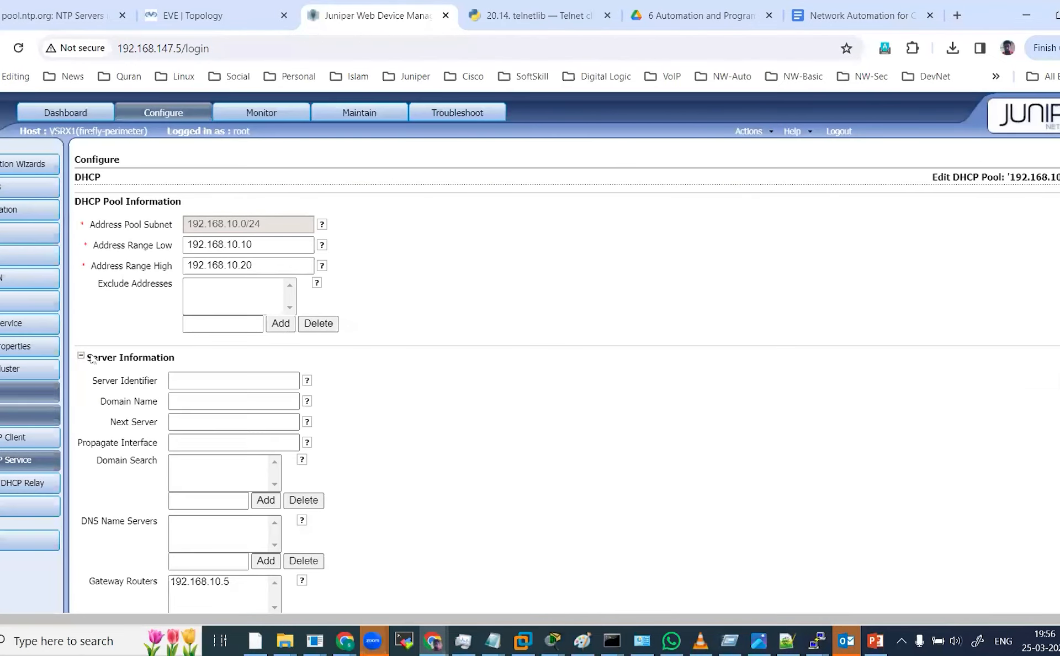
pyautogui.scroll(-2, 272, 380)
pyautogui.scroll(-3, 271, 380)
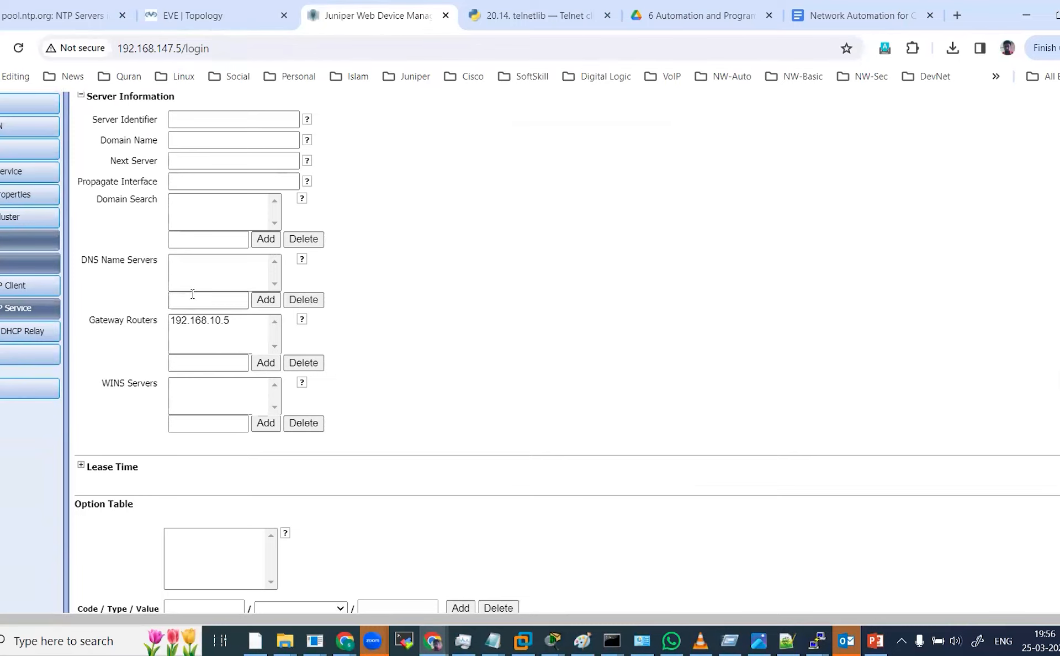
pyautogui.scroll(-1, 216, 426)
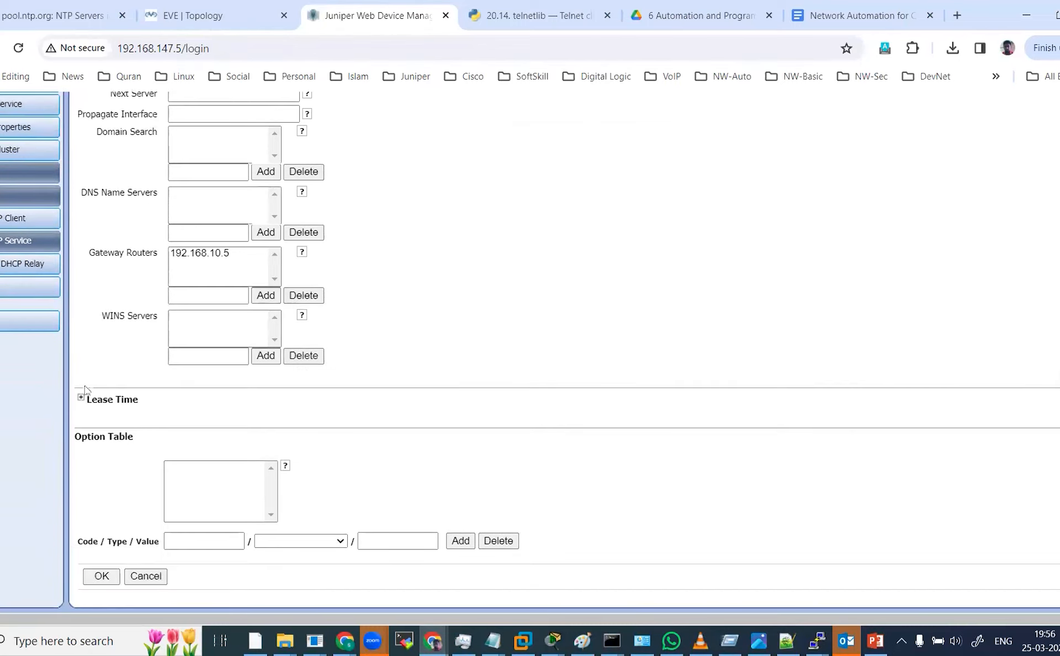
pyautogui.click(81, 399)
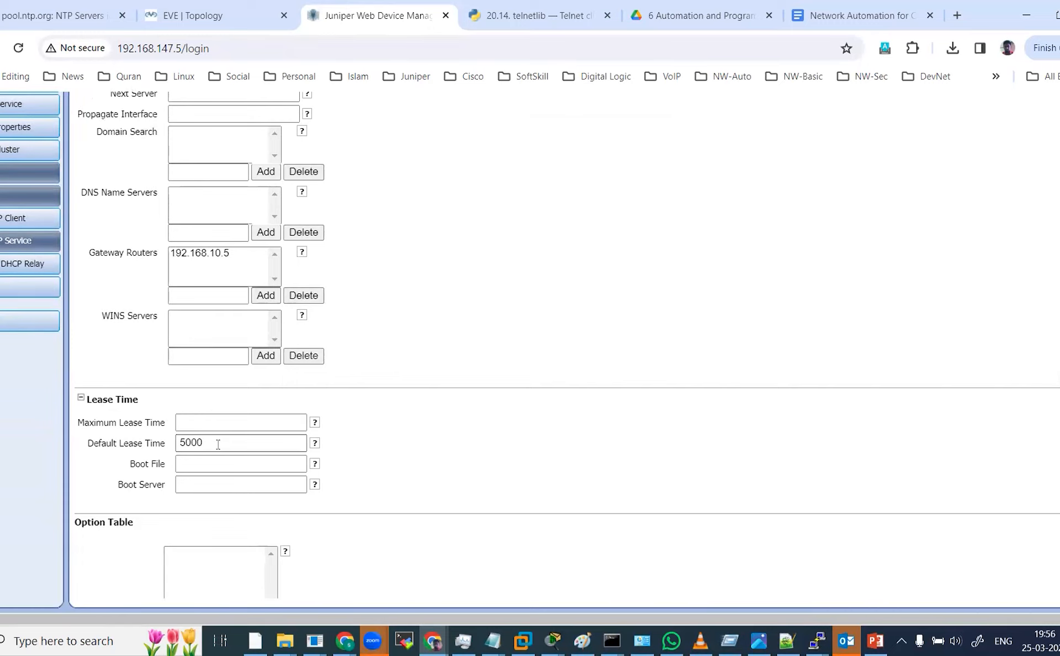
# Review the DHCP pool's address range, then look over the DHCP Pools and Static Bindings tabs.
pyautogui.scroll(2, 303, 393)
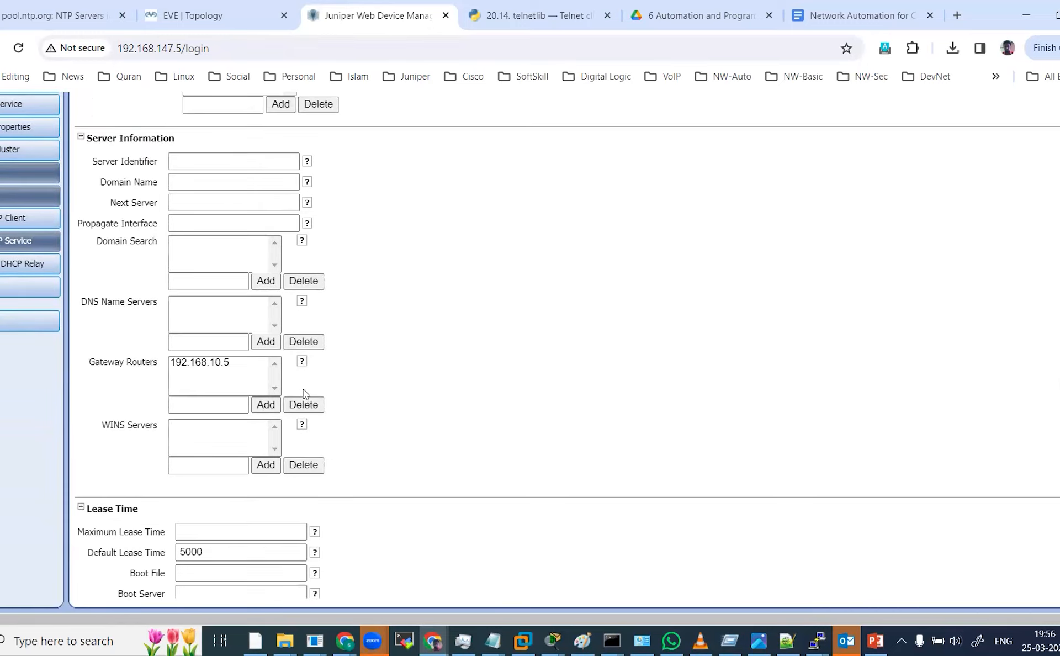
pyautogui.scroll(4, 601, 270)
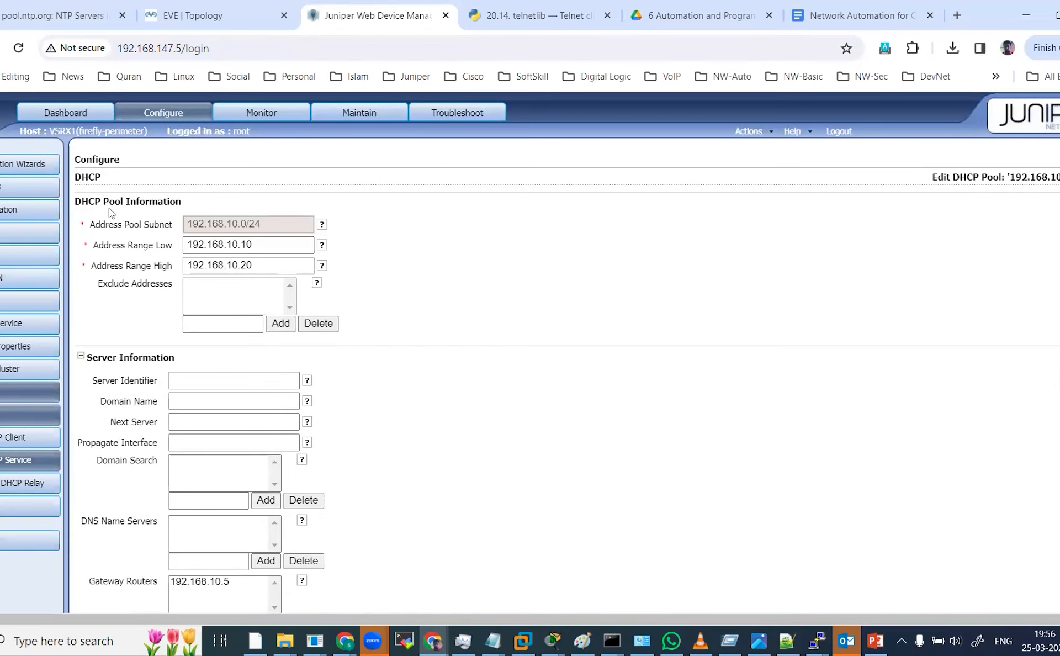
pyautogui.click(19, 462)
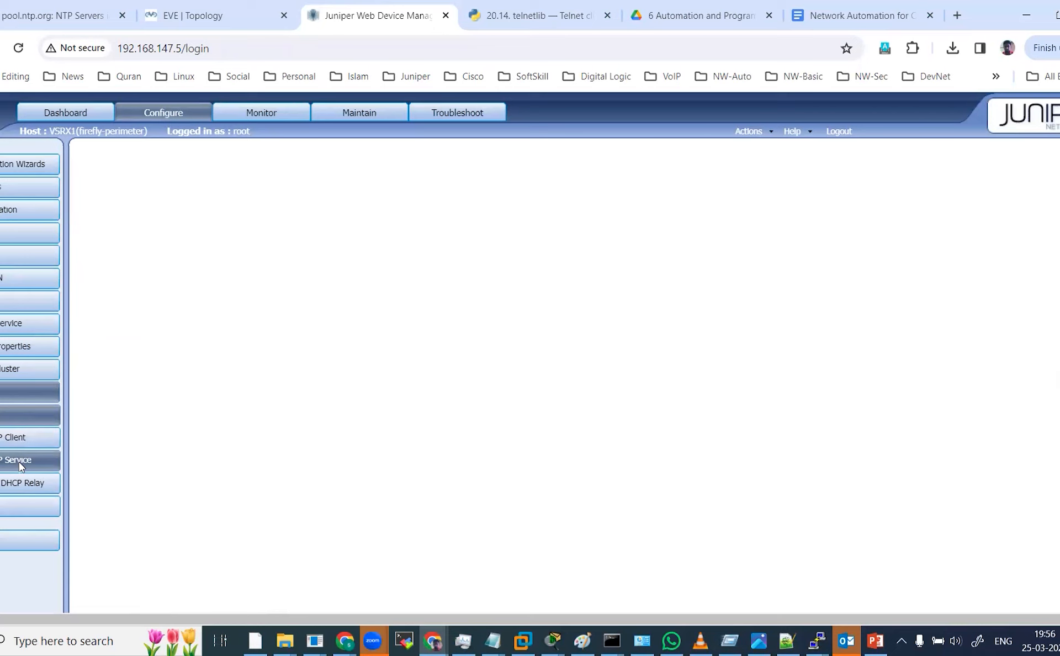
pyautogui.click(203, 198)
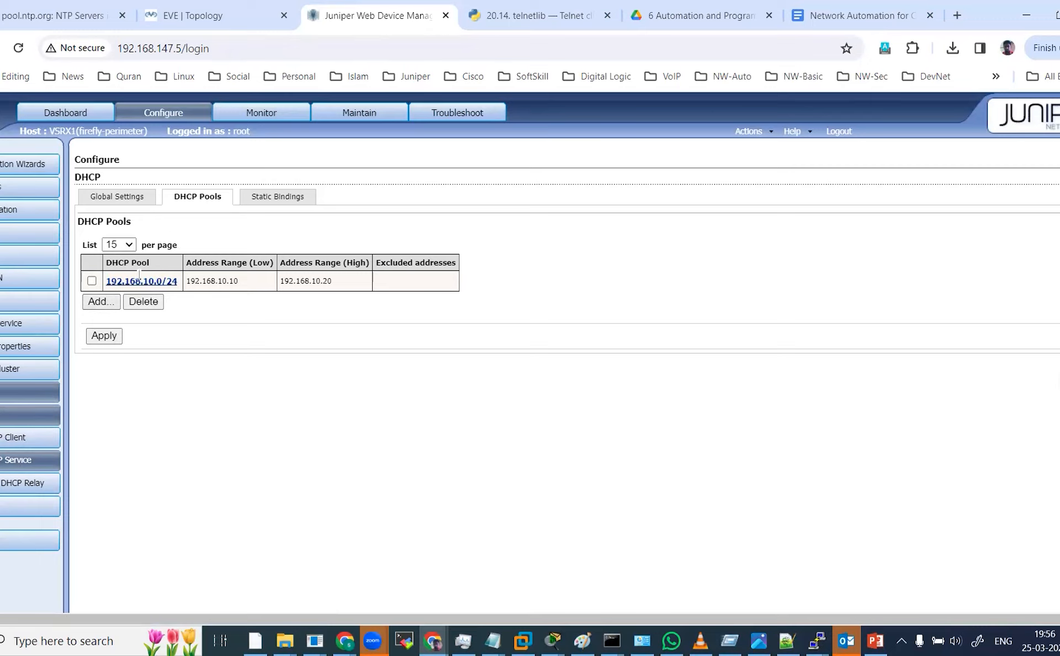
pyautogui.click(263, 200)
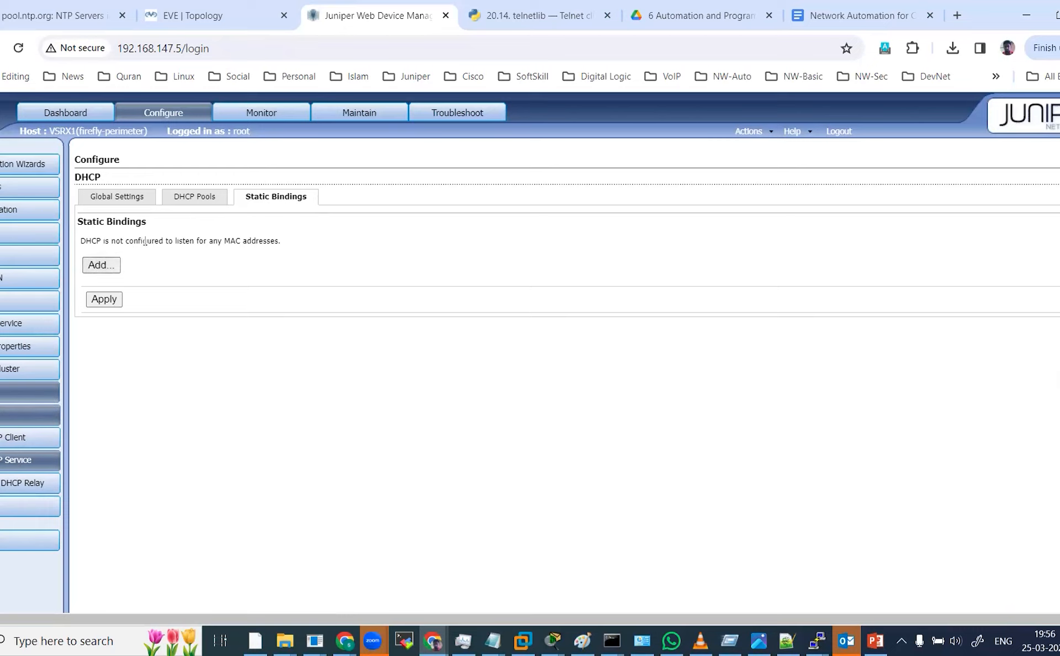
# Open DHCP monitoring and examine the global information, packet statistics and address bindings.
pyautogui.click(243, 113)
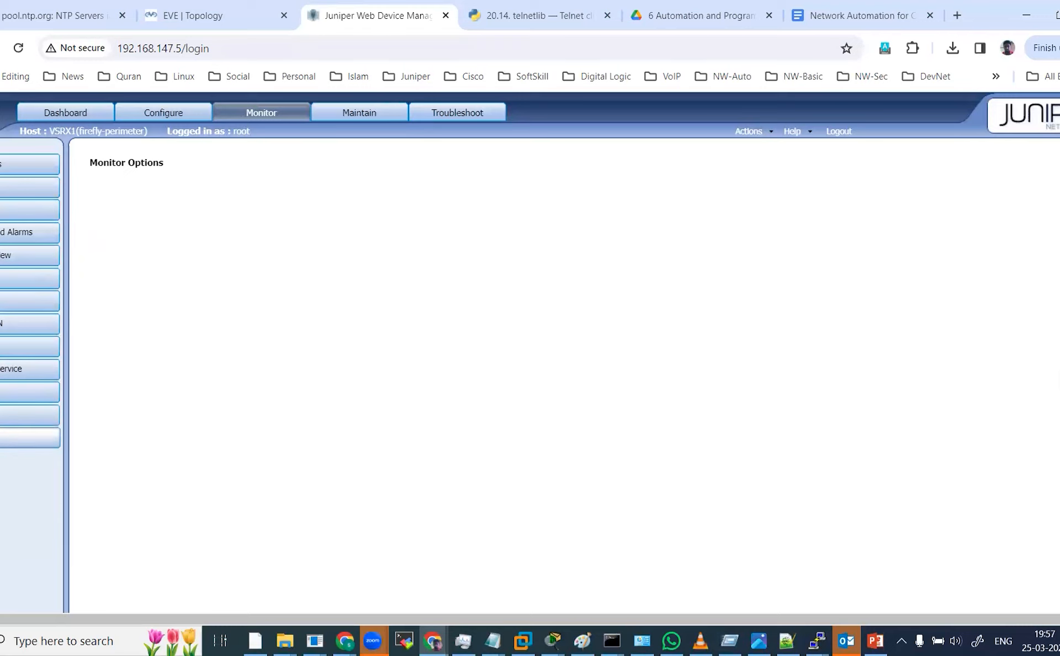
pyautogui.click(6, 438)
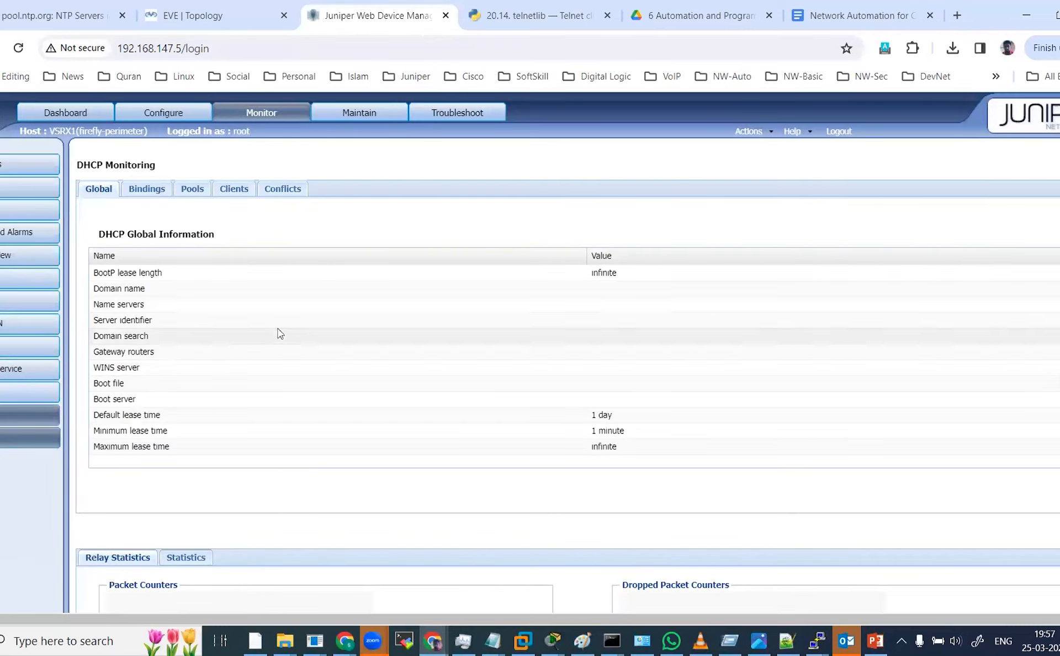
pyautogui.scroll(-3, 281, 333)
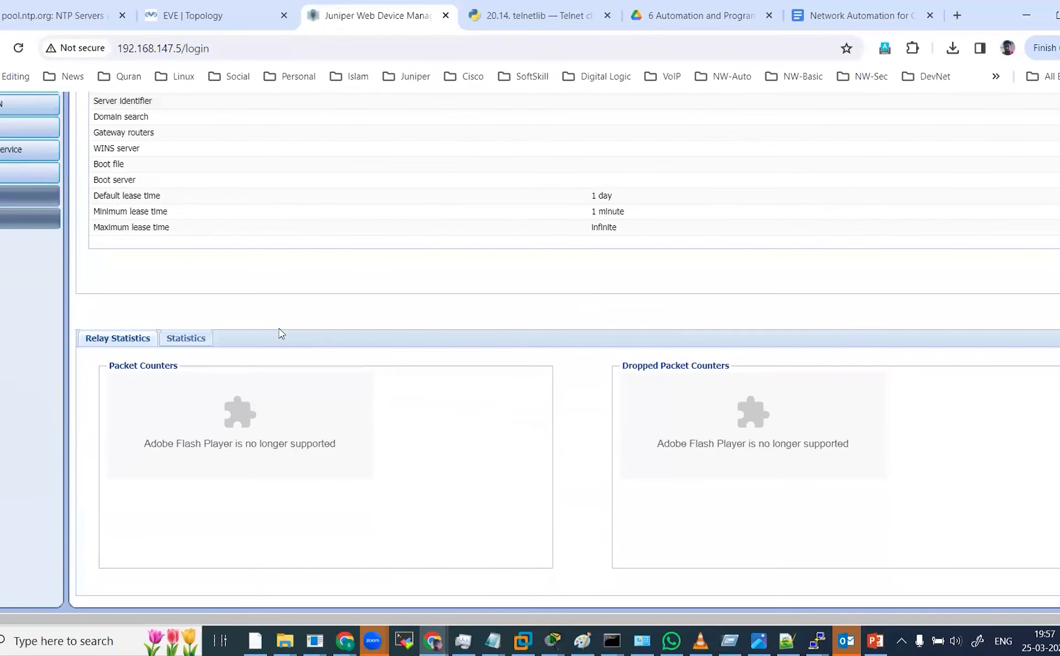
pyautogui.click(201, 343)
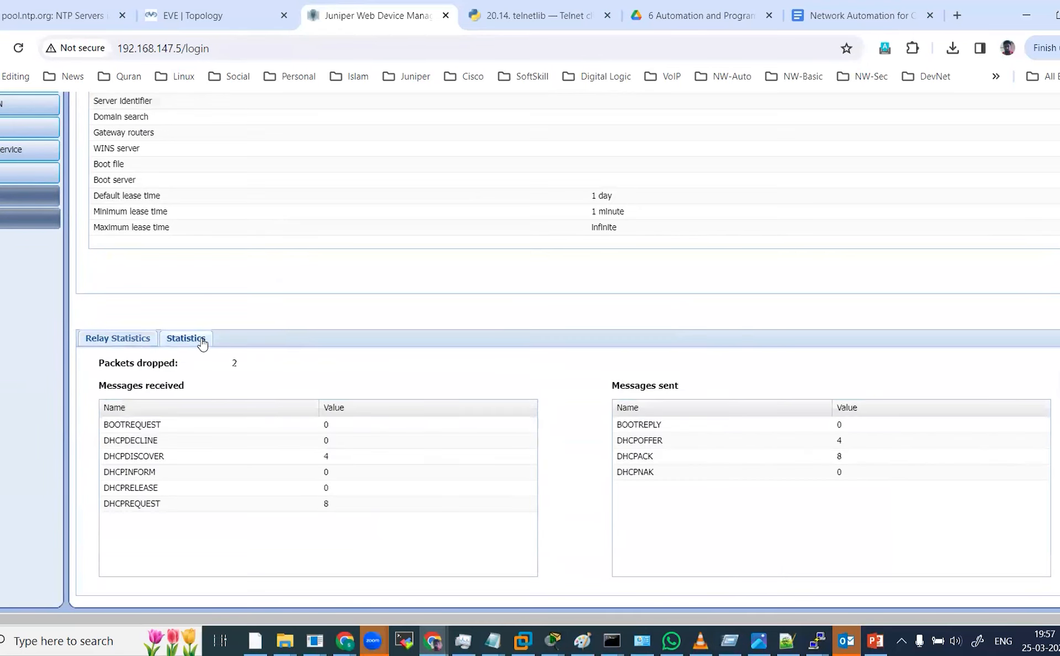
pyautogui.scroll(3, 202, 343)
pyautogui.click(133, 191)
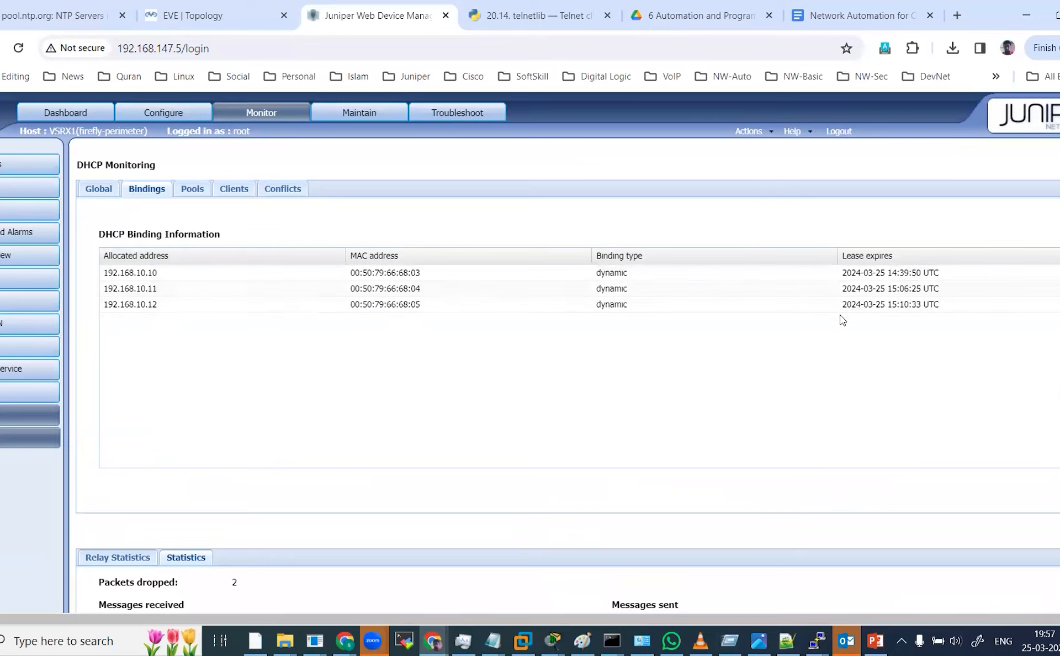
pyautogui.scroll(-4, 566, 287)
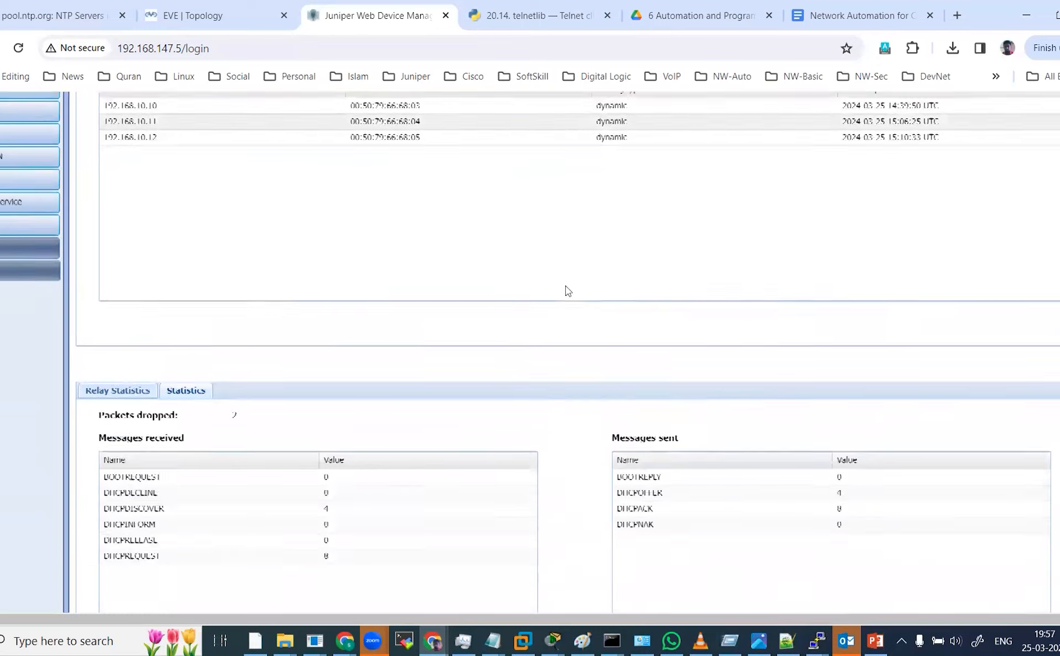
pyautogui.scroll(1, 567, 290)
pyautogui.scroll(3, 567, 286)
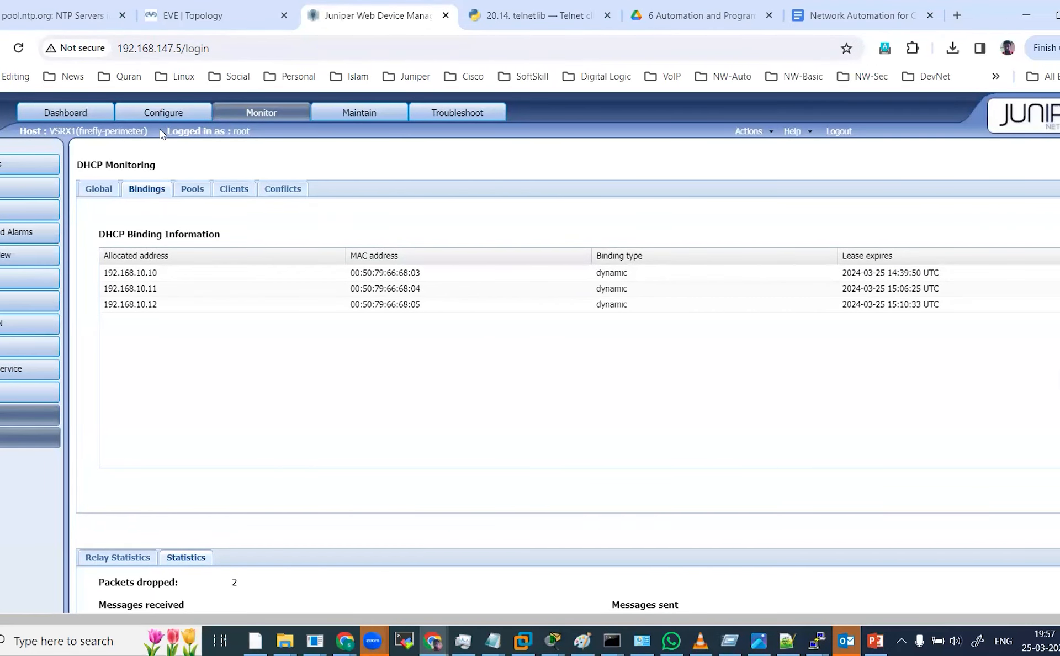
# Open the interface configuration and expand ge-0/0/0 and ge-0/0/1 to check their addresses and zones.
pyautogui.click(164, 114)
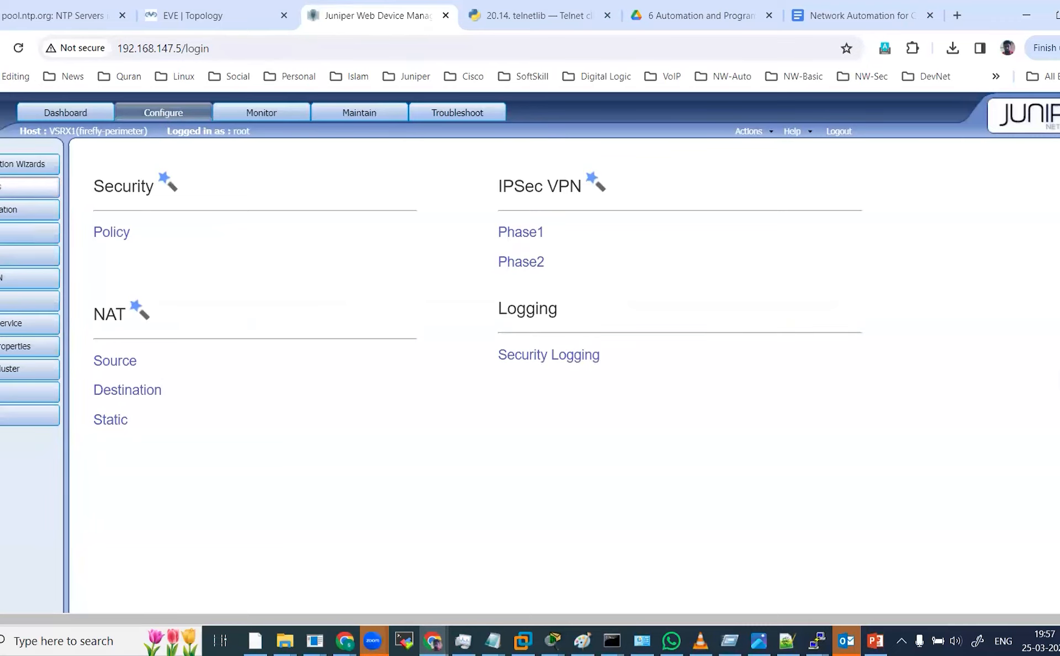
pyautogui.click(17, 188)
pyautogui.click(17, 210)
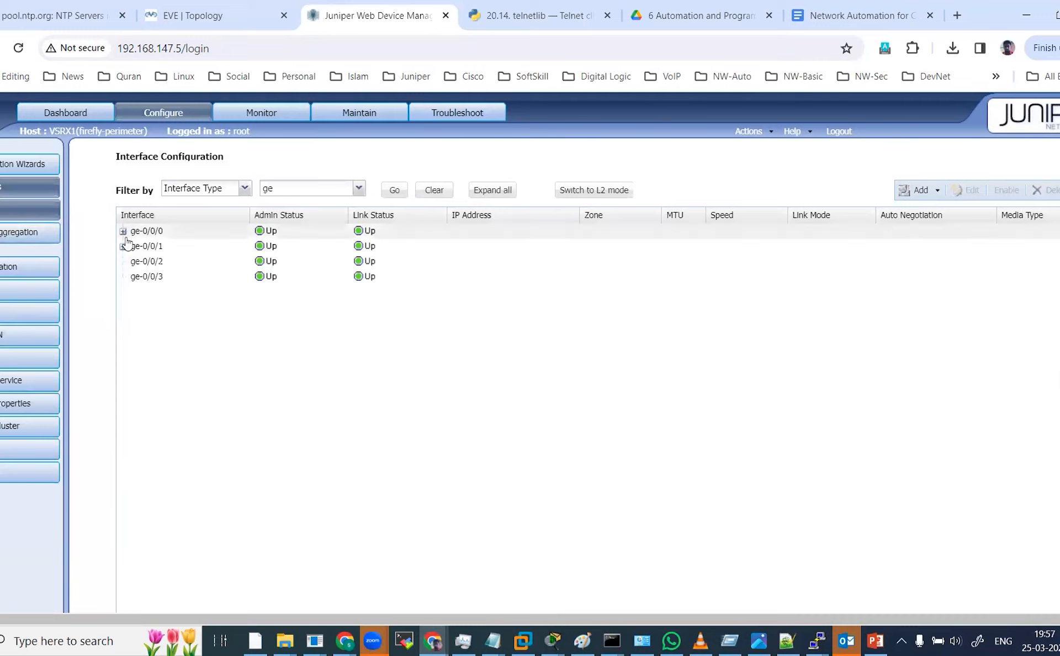
pyautogui.click(123, 232)
pyautogui.click(122, 261)
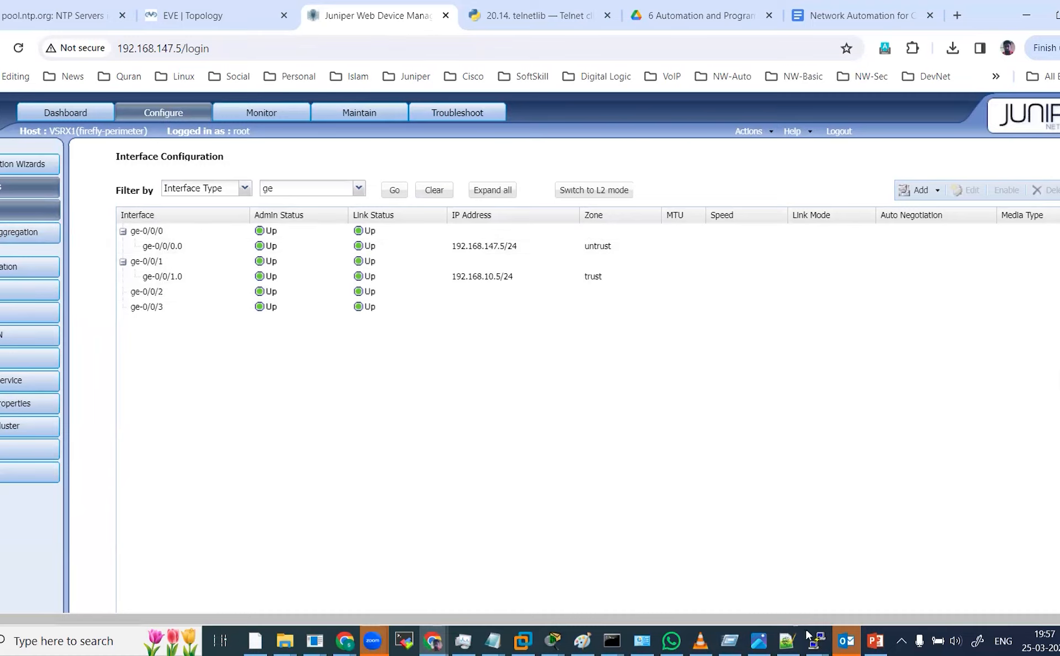
# In the vSRX console, enter configuration mode and display the interfaces hierarchy.
pyautogui.moveTo(817, 640)
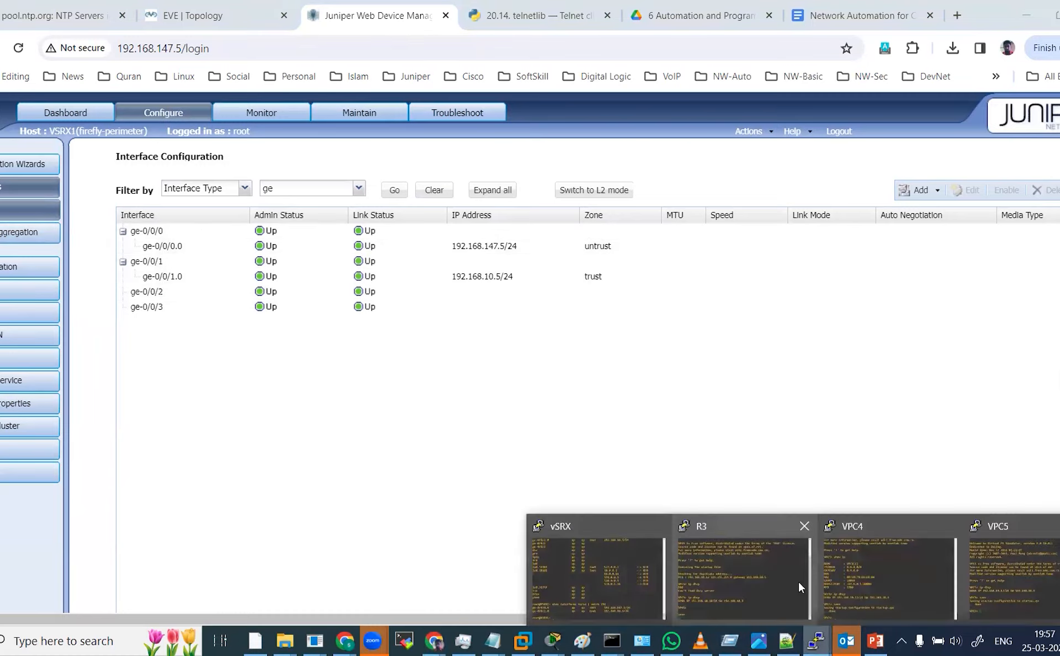
pyautogui.click(571, 552)
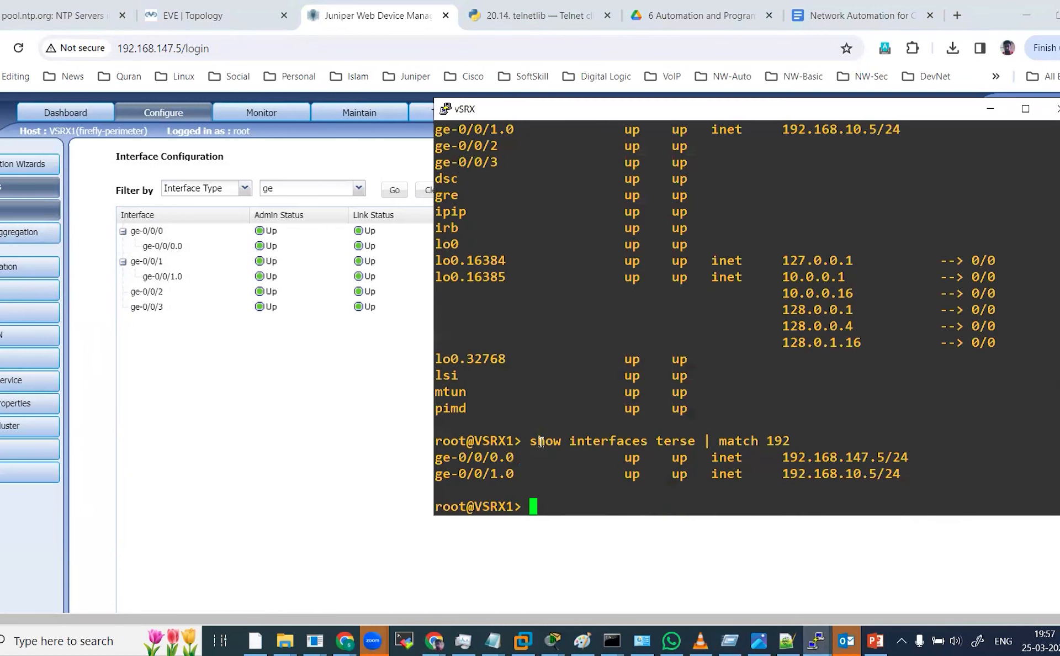
pyautogui.write('configure')
pyautogui.press('Return')
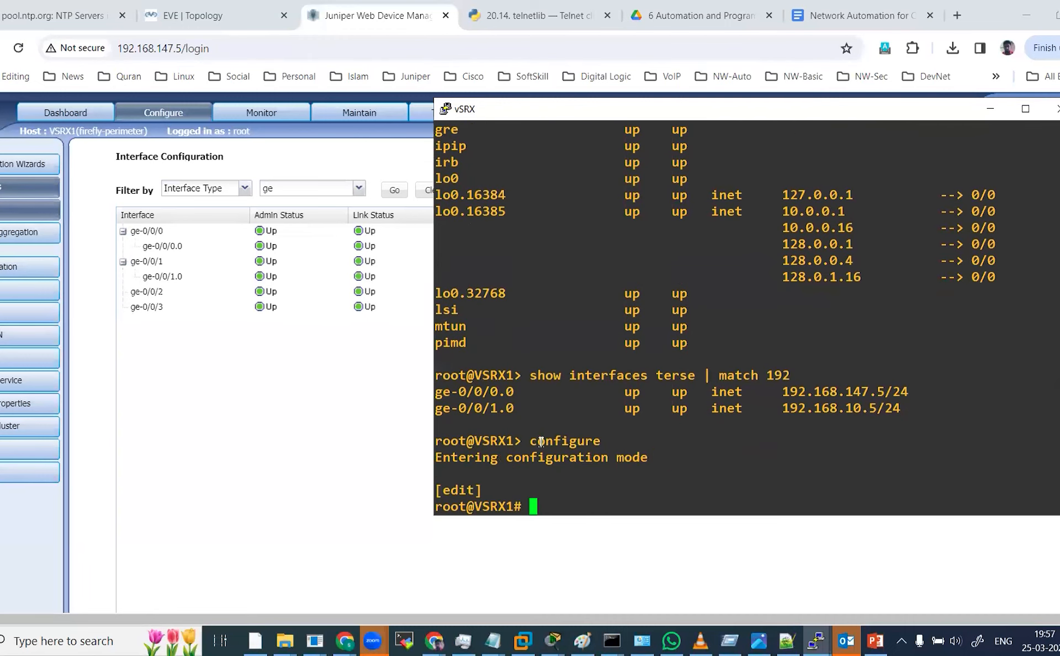
pyautogui.write('edit interfaces')
pyautogui.press('Return')
pyautogui.write('show')
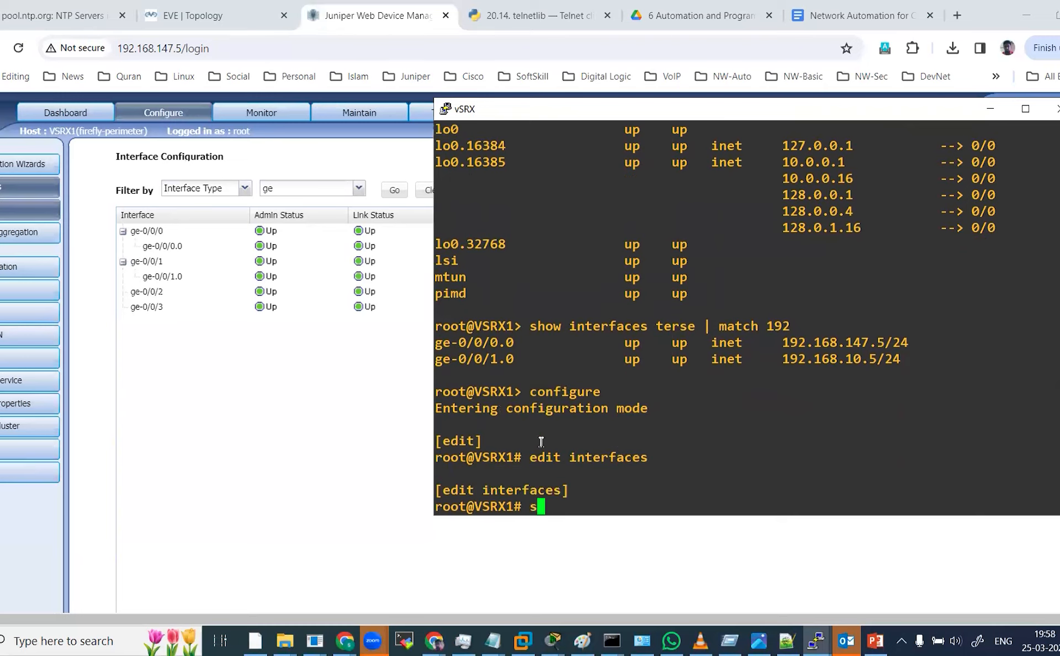
pyautogui.press('Return')
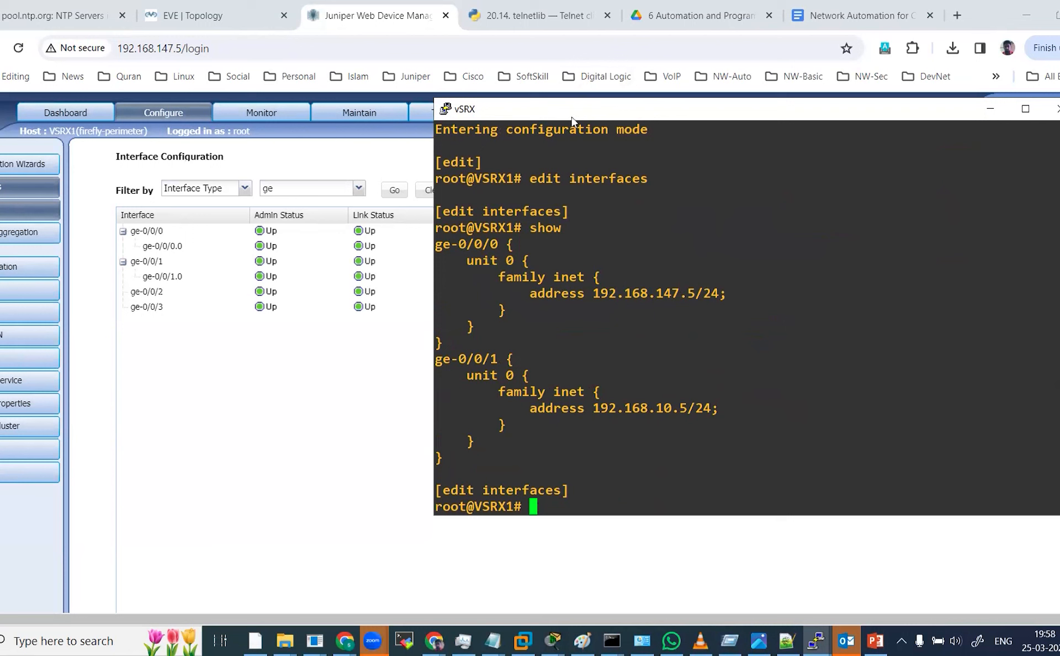
# Move the console window aside and return to the top configuration level.
pyautogui.moveTo(572, 118); pyautogui.dragTo(762, 170)
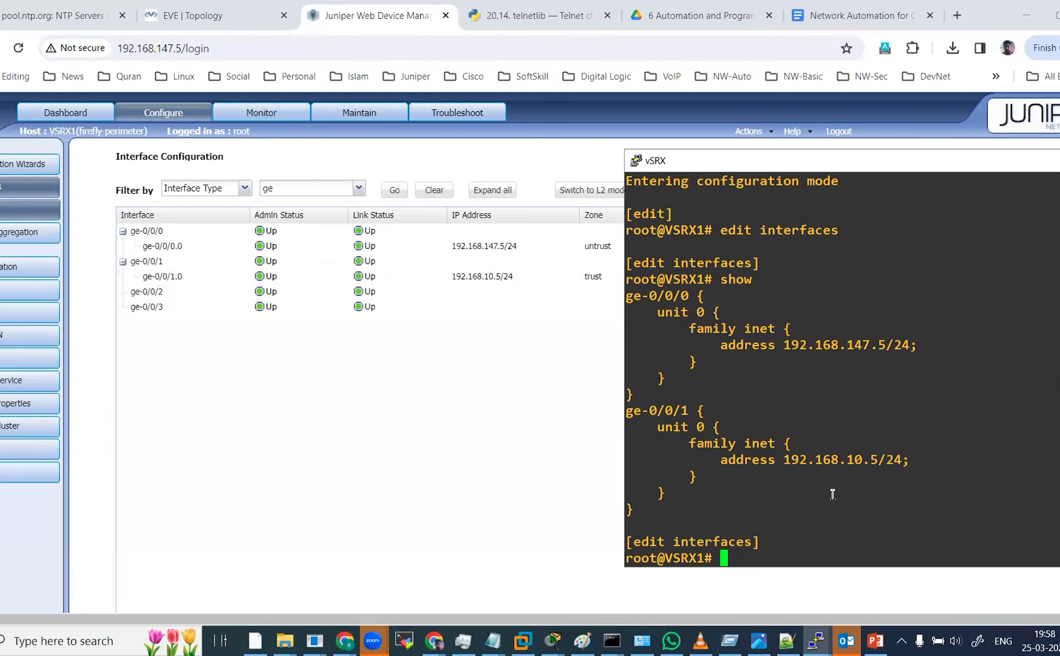
pyautogui.write('top')
pyautogui.press('Return')
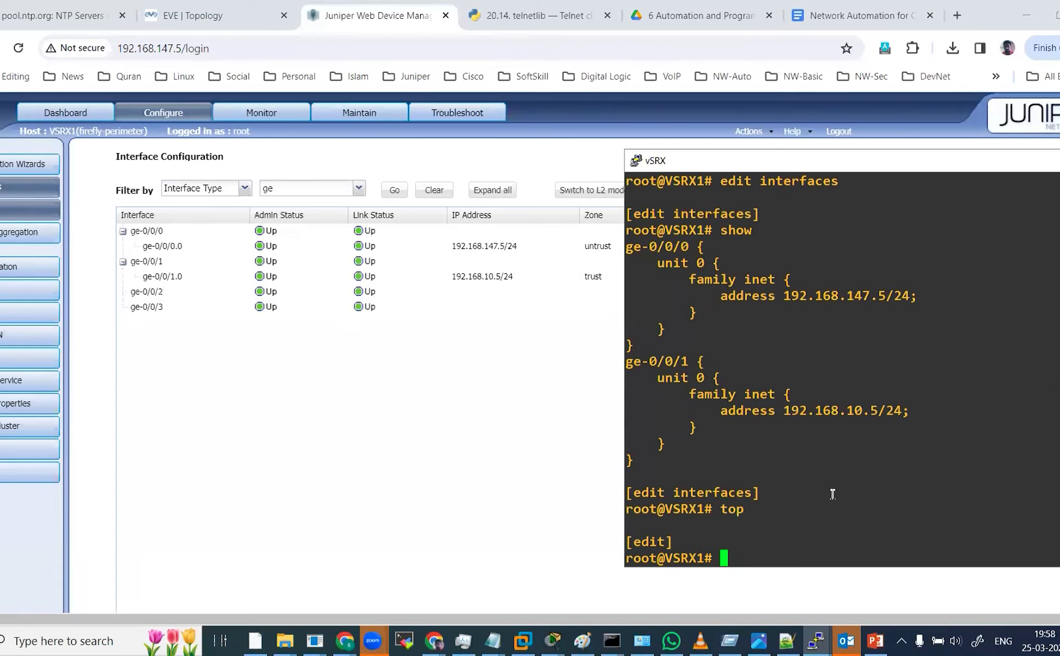
pyautogui.write('conf')
pyautogui.press('BackSpace')
pyautogui.press('BackSpace')
pyautogui.press('BackSpace')
pyautogui.press('BackSpace')
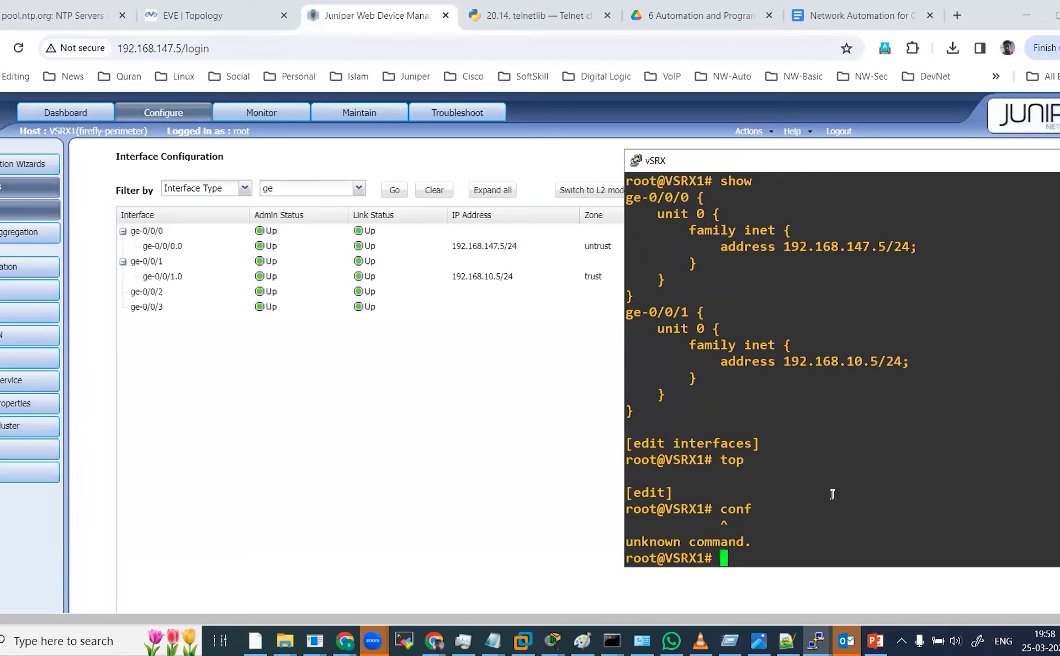
# Edit routing-options, display it, and highlight the default static route and its next hop.
pyautogui.write('edit routing-options')
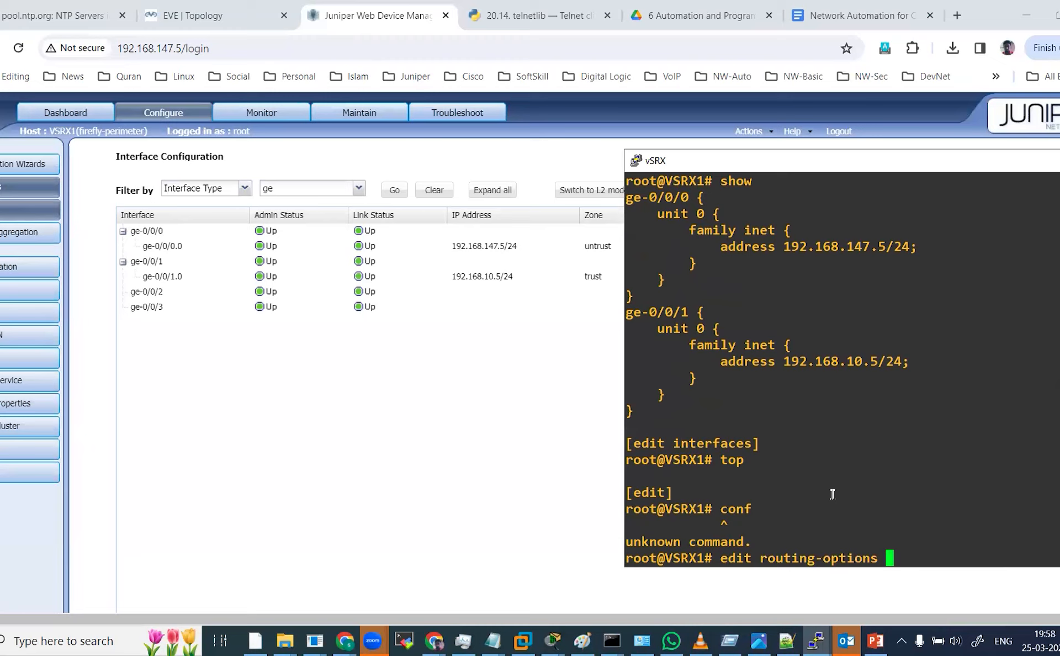
pyautogui.press('Return')
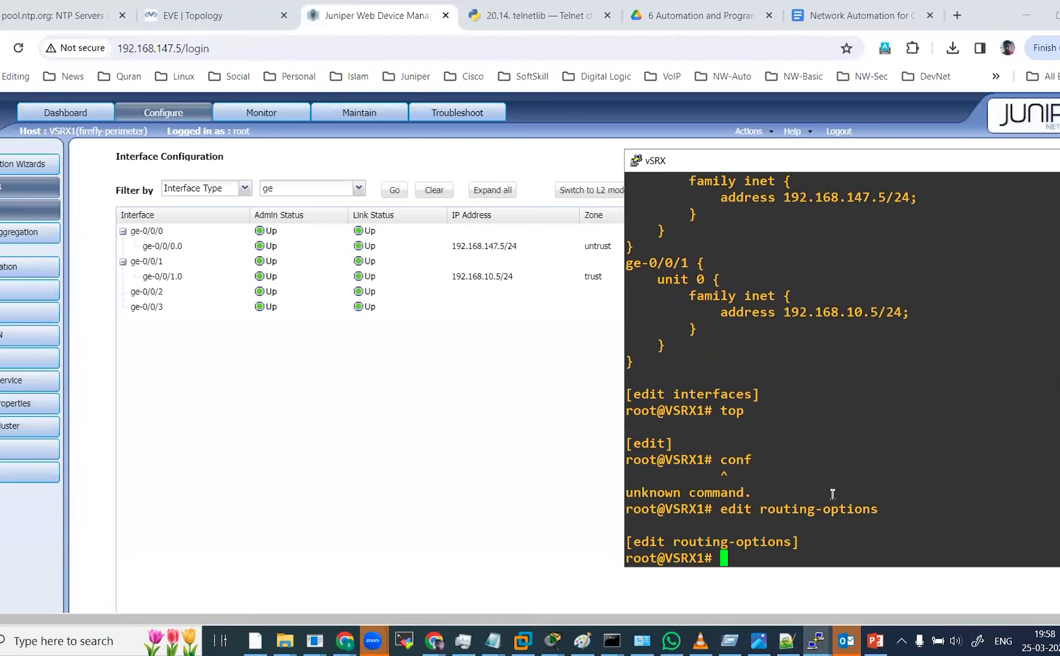
pyautogui.write('show')
pyautogui.press('Return')
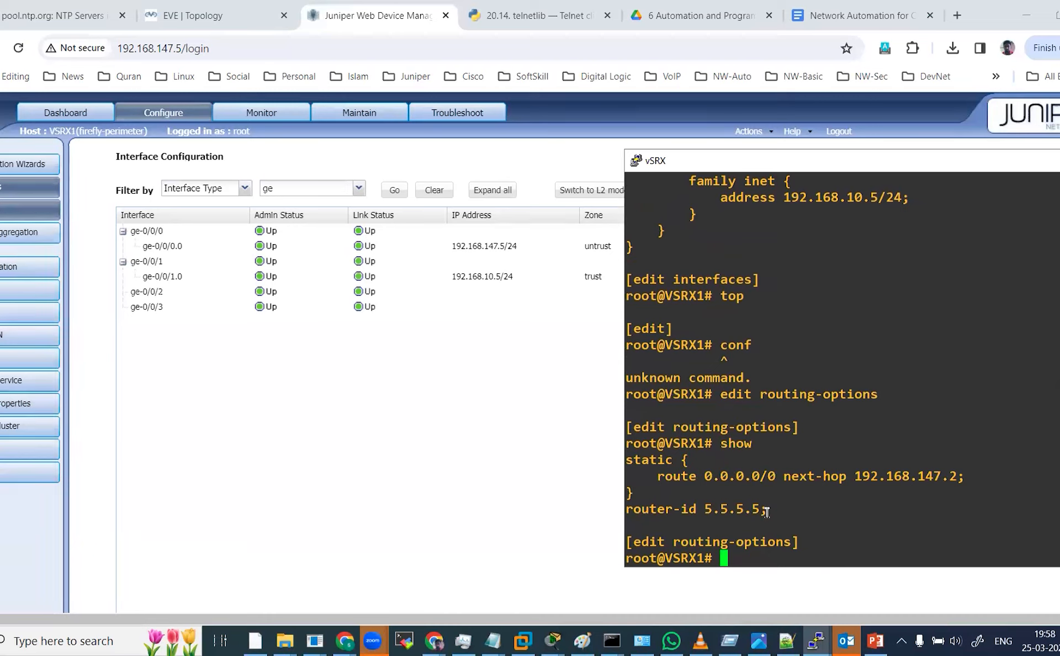
pyautogui.doubleClick(740, 477)
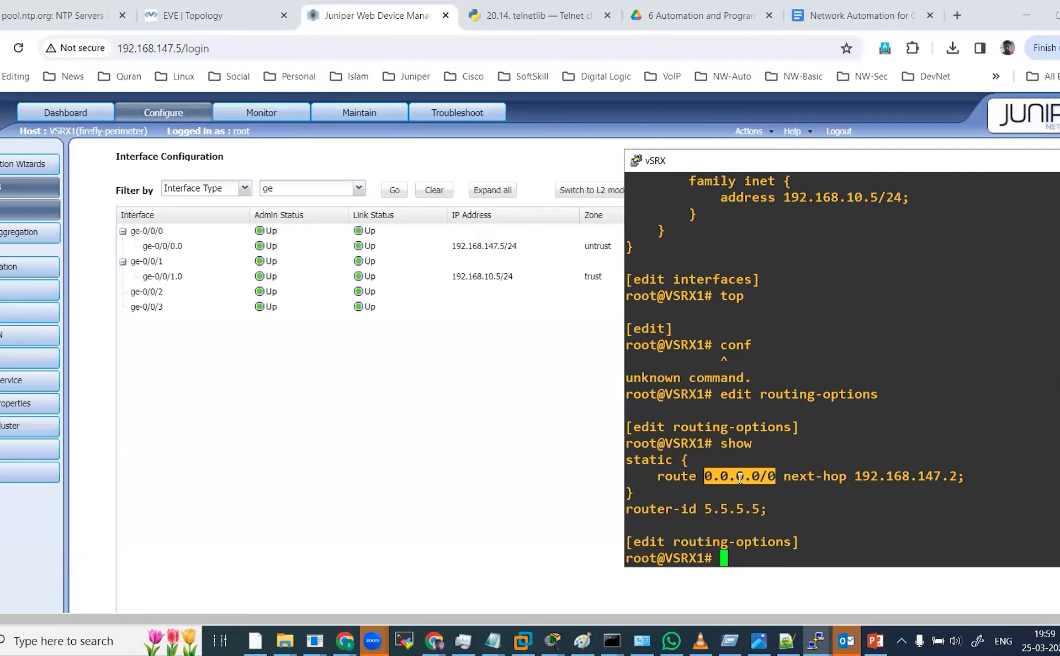
pyautogui.moveTo(863, 477); pyautogui.dragTo(997, 480)
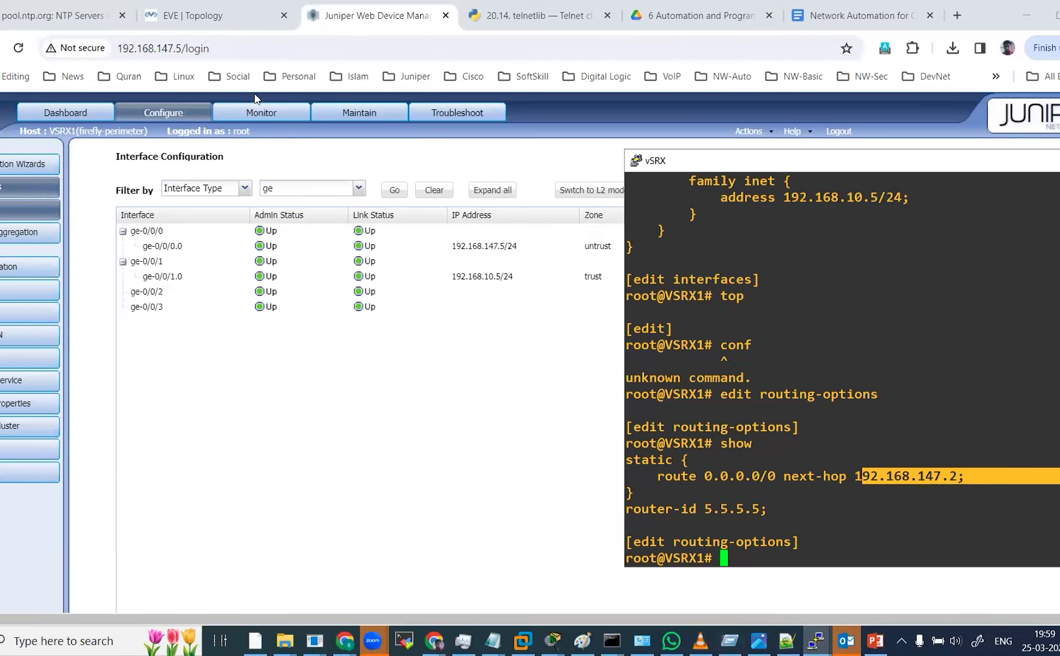
# In the EVE topology, open the Net cloud's network settings to inspect its type, then close the dialog.
pyautogui.click(205, 15)
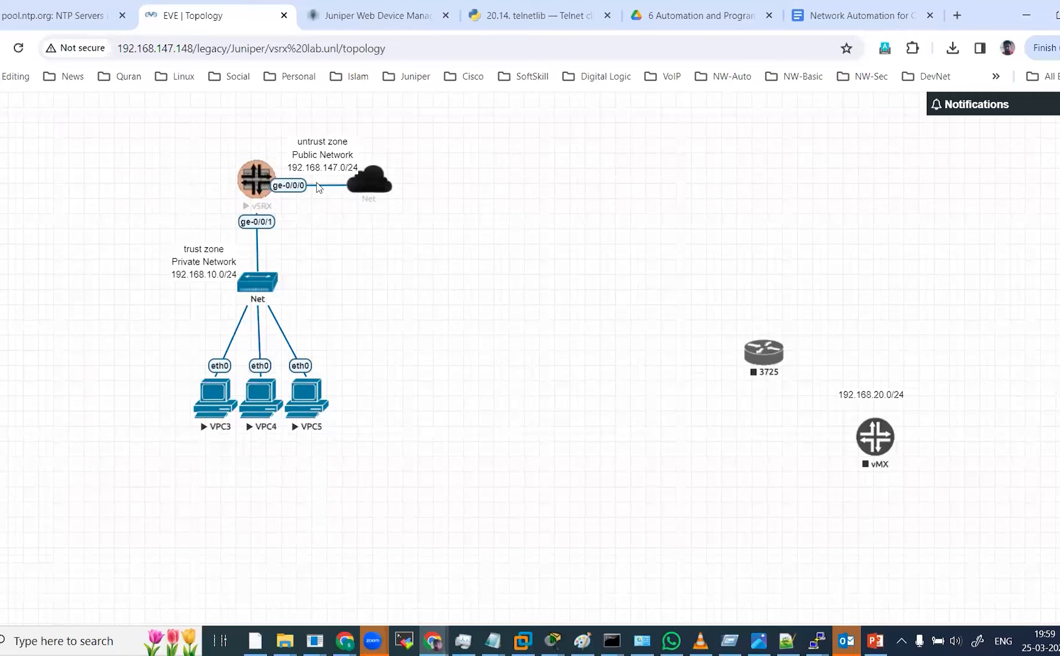
pyautogui.rightClick(371, 178)
pyautogui.click(404, 212)
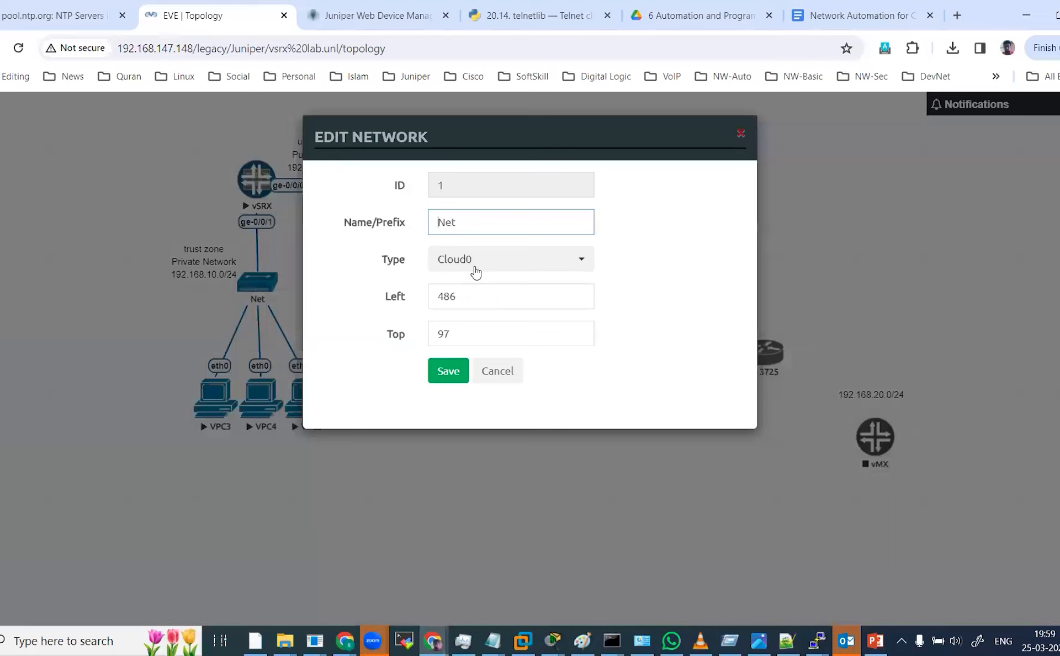
pyautogui.click(475, 272)
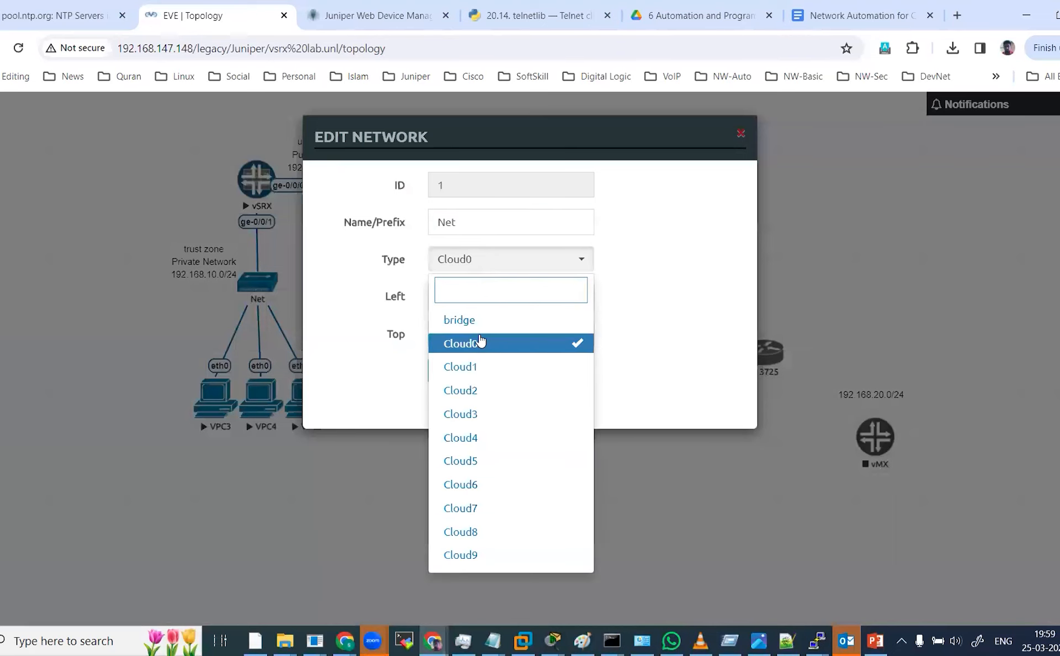
pyautogui.click(741, 137)
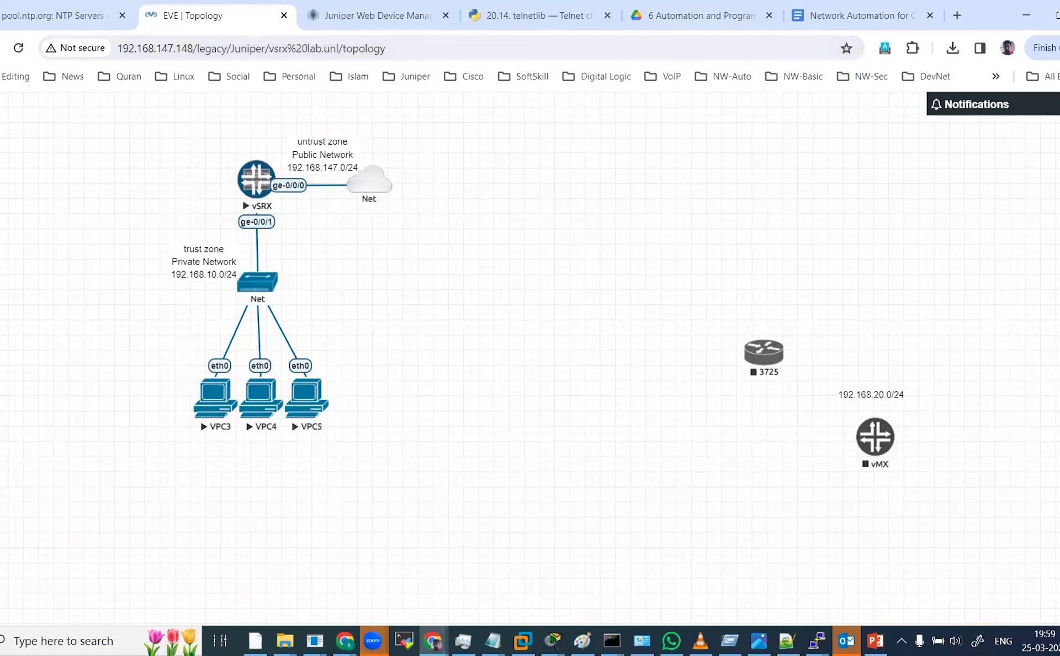
# In VMware Workstation, open the Virtual Network Editor and view VMnet8's NAT settings, then close both dialogs.
pyautogui.click(523, 641)
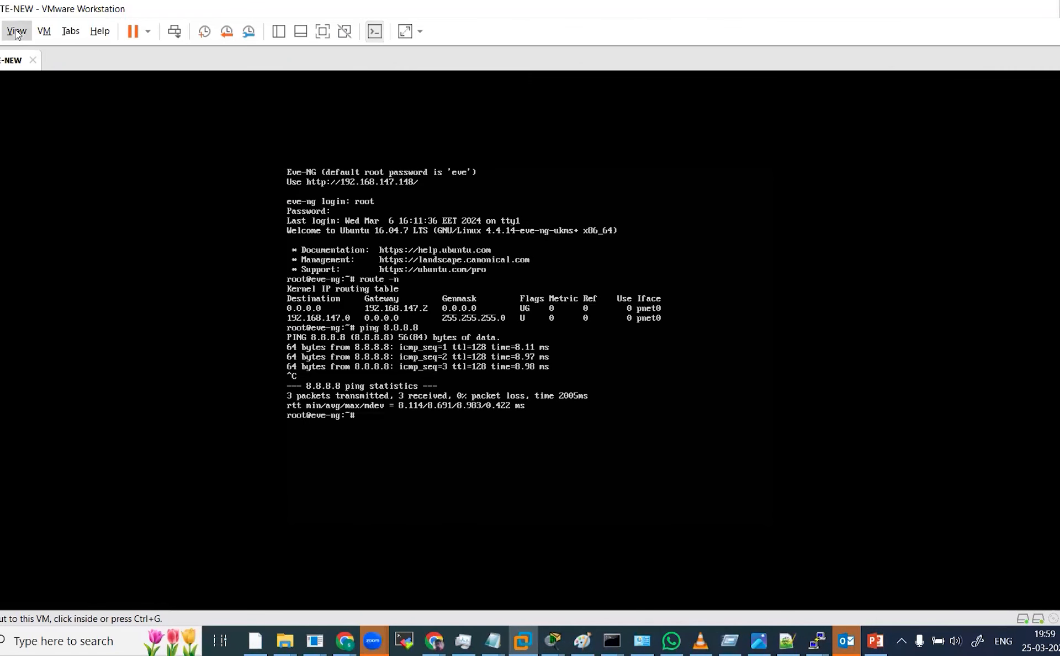
pyautogui.click(1, 31)
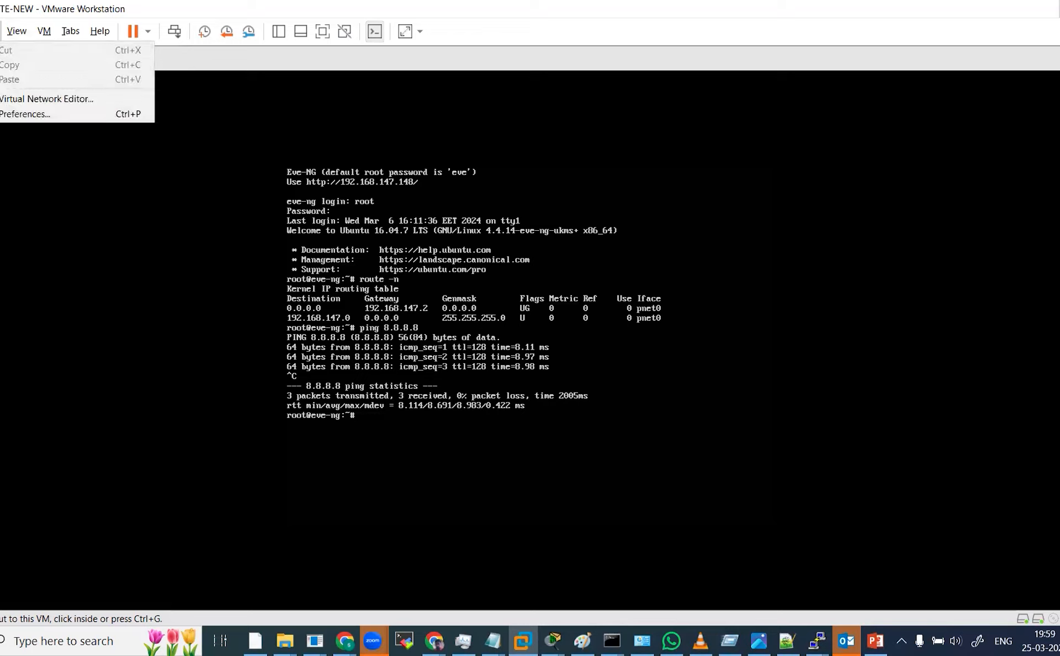
pyautogui.click(11, 99)
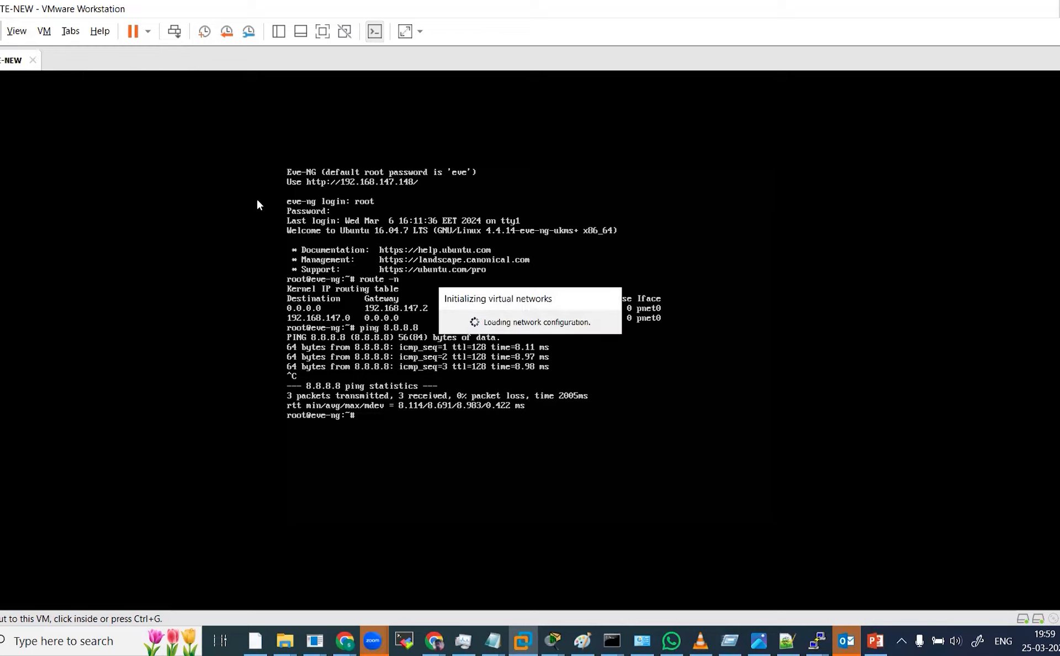
pyautogui.click(370, 168)
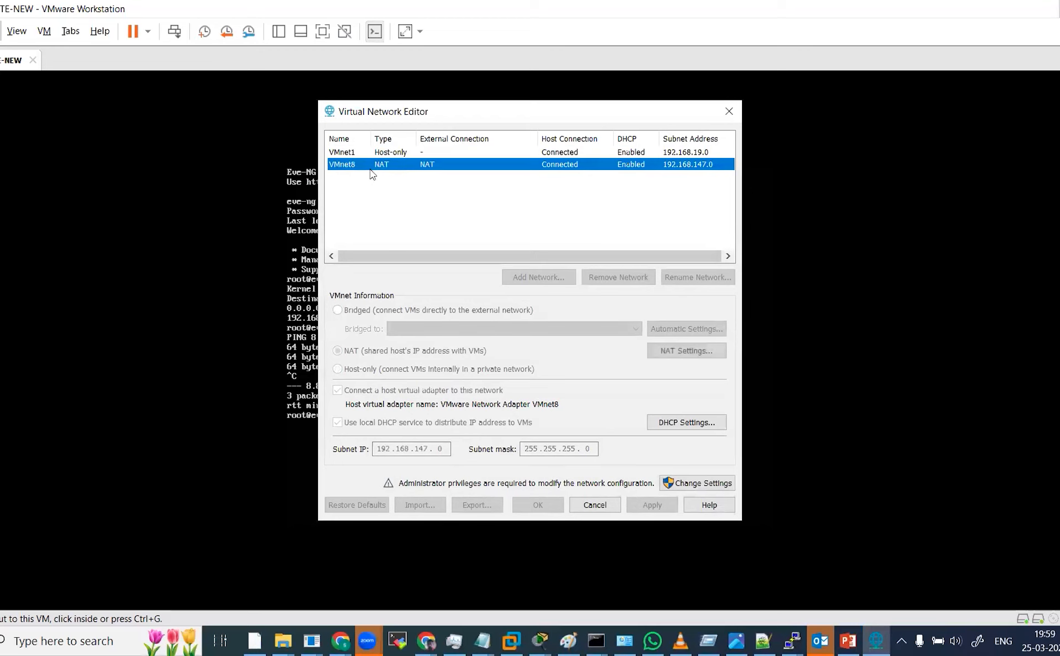
pyautogui.click(681, 354)
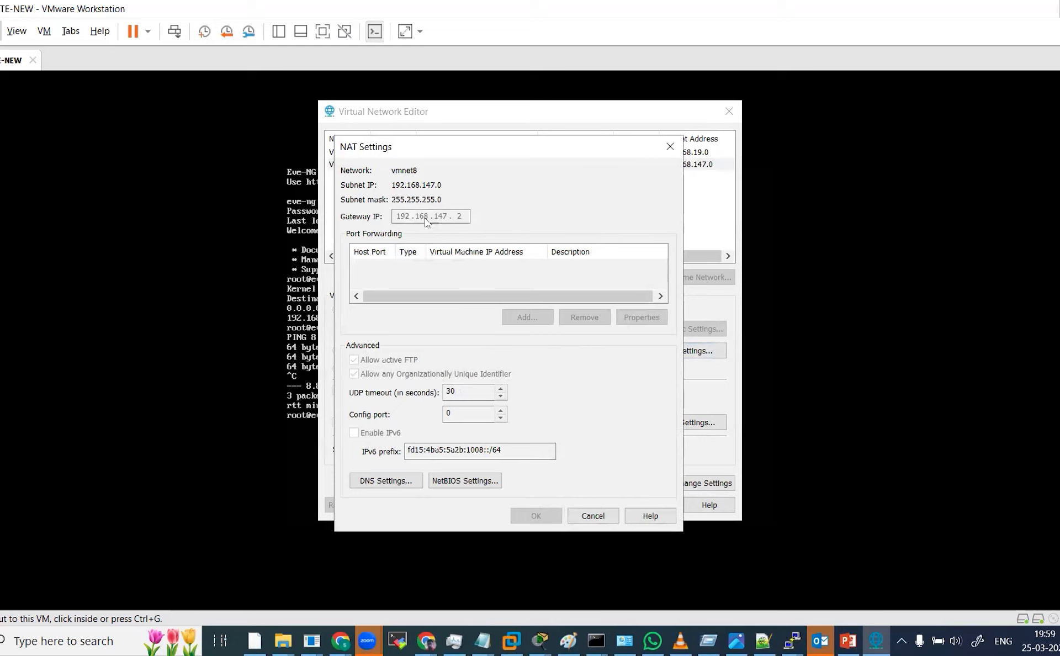
pyautogui.click(585, 516)
pyautogui.click(592, 505)
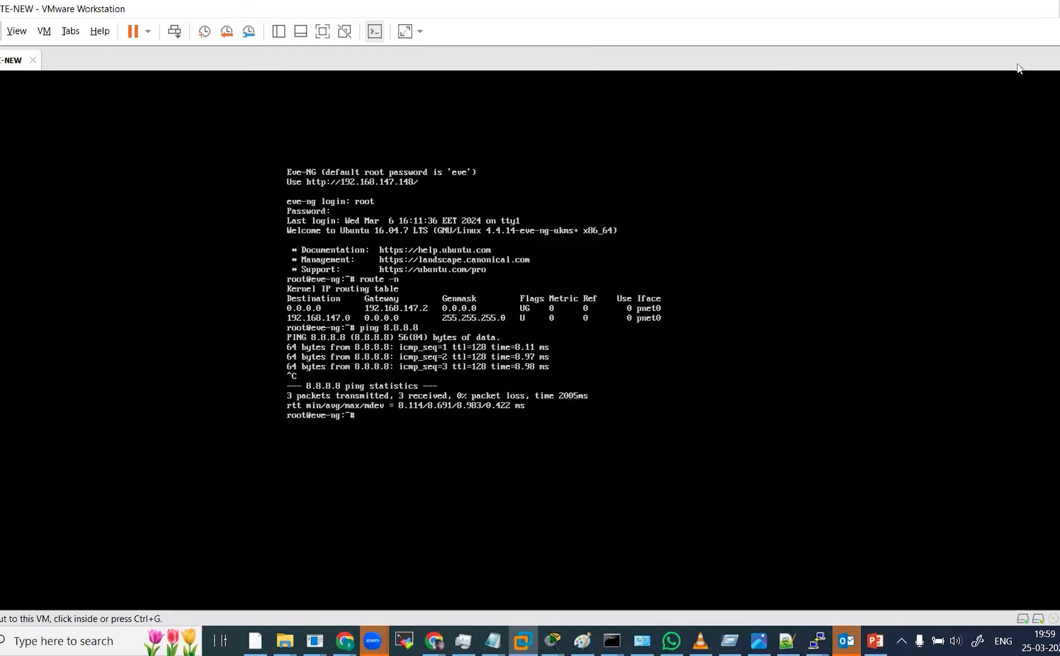
pyautogui.click(1059, 9)
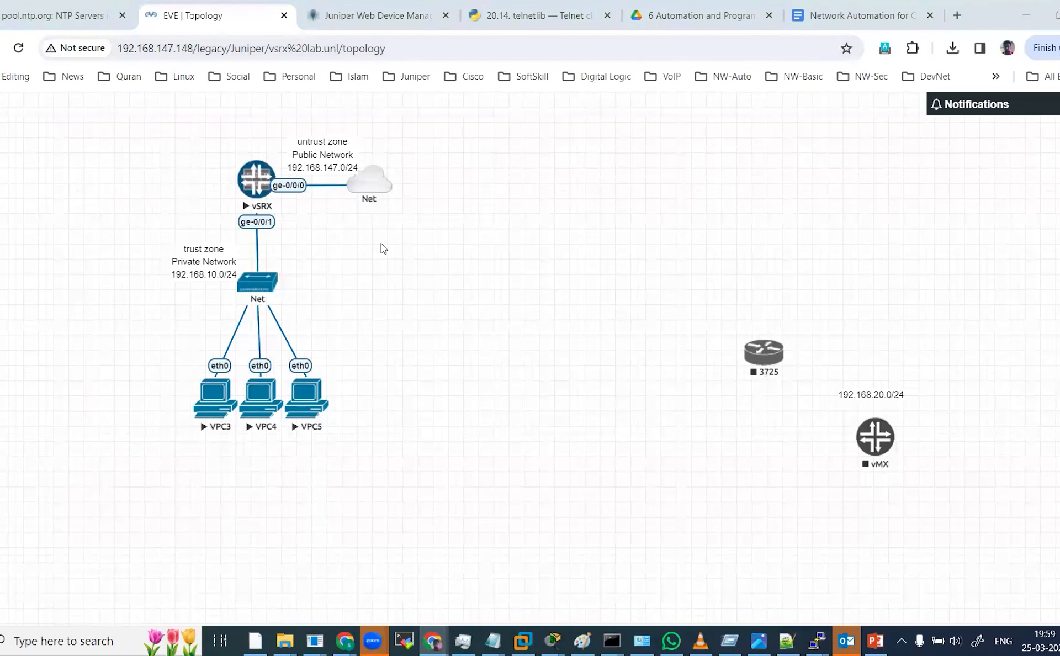
# Switch back to the vSRX console, return to the top level, enter the security hierarchy and display it.
pyautogui.hotkey('alt', 'Tab')
pyautogui.hotkey('alt', 'Tab')
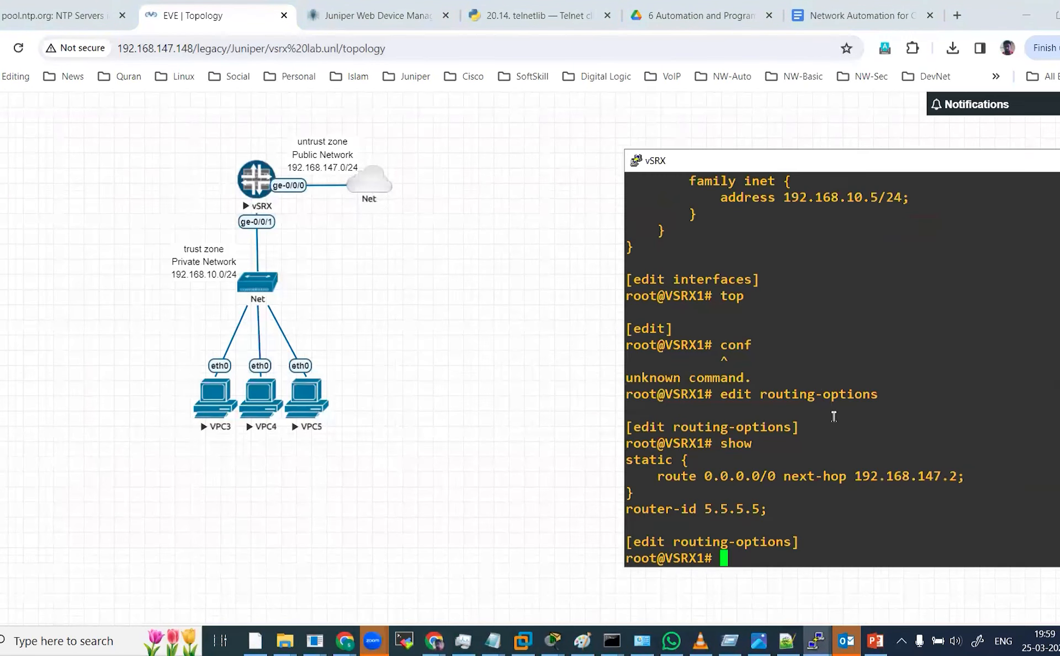
pyautogui.press('Return')
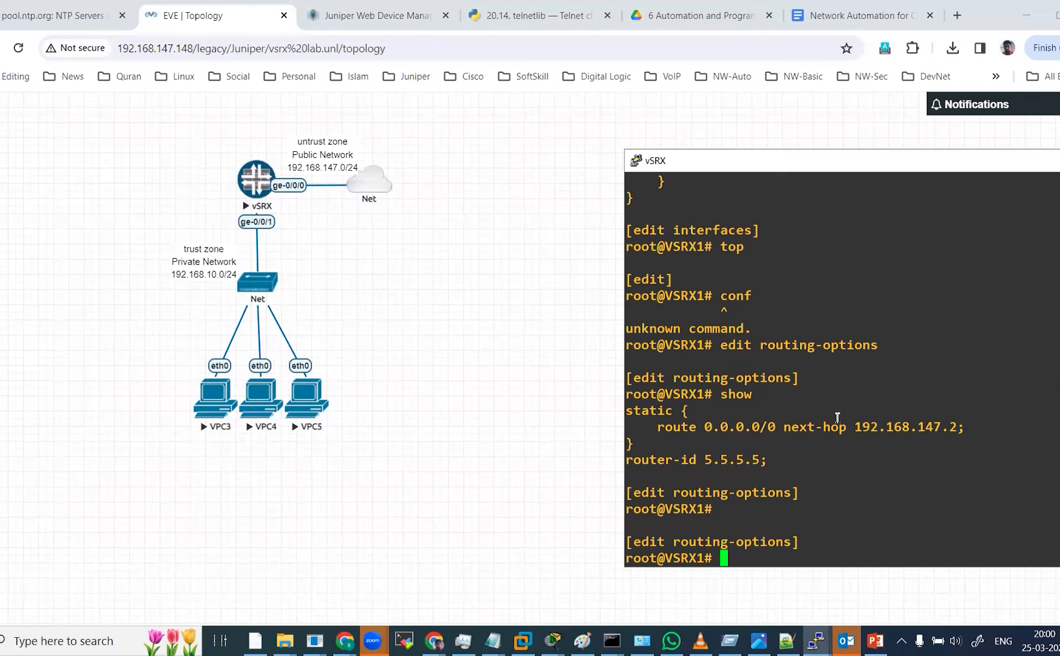
pyautogui.write('top')
pyautogui.press('Return')
pyautogui.write('e')
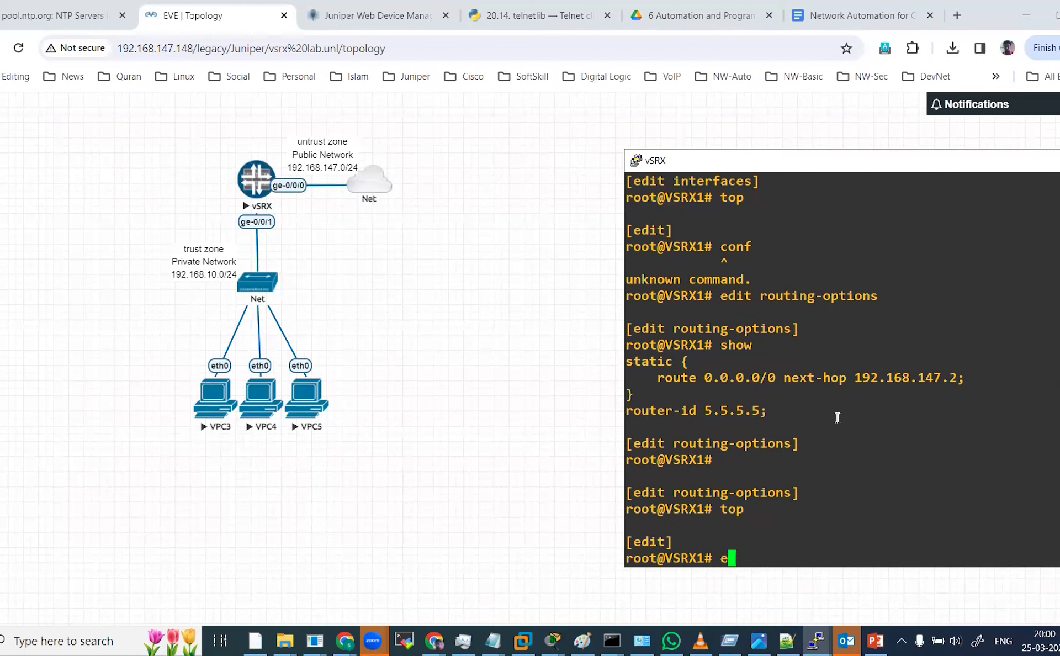
pyautogui.write('dit security')
pyautogui.press('Return')
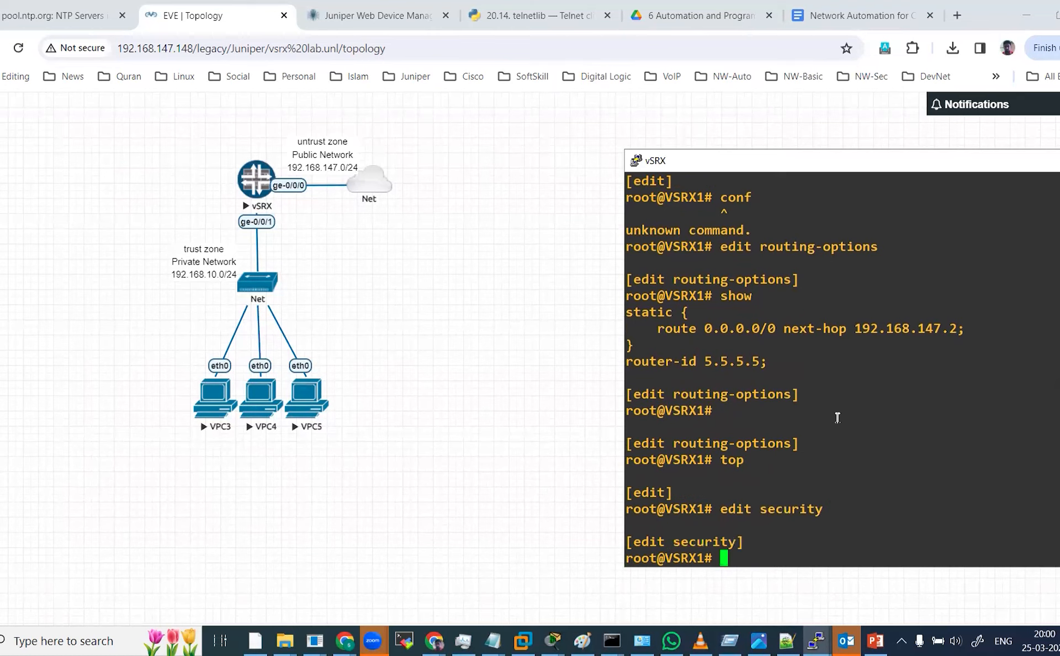
pyautogui.write('show')
pyautogui.press('Return')
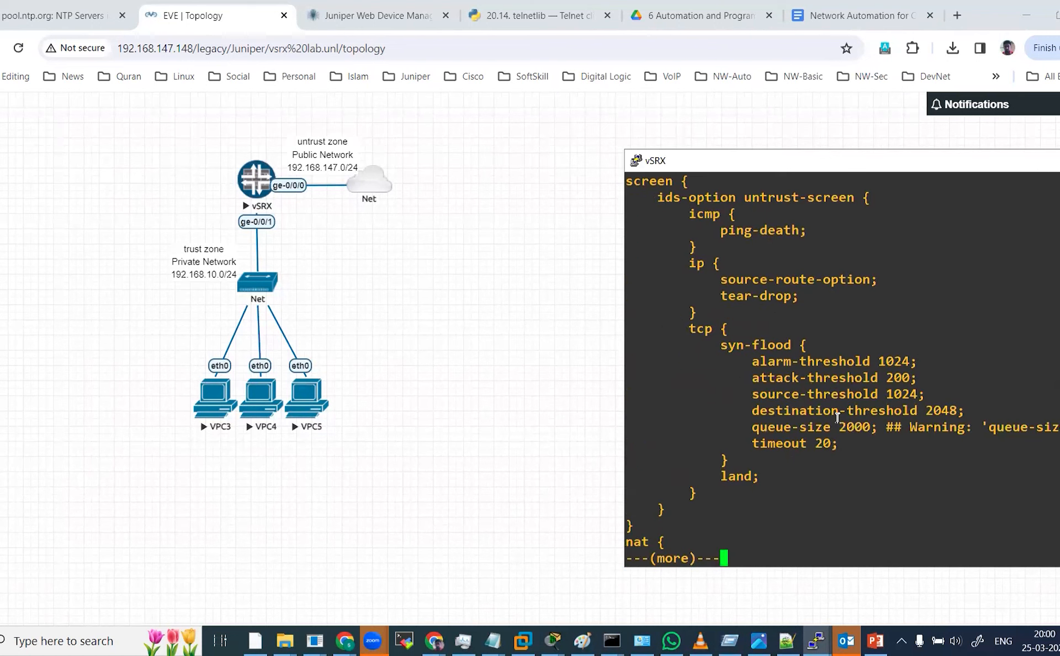
# Page through the security output, reviewing the screen options, the NAT-SOURCE rule set and the zone policies.
pyautogui.scroll(1, 873, 357)
pyautogui.scroll(-1, 873, 356)
pyautogui.press('Return')
pyautogui.press('Return')
pyautogui.press('Return')
pyautogui.press('Return')
pyautogui.press('Return')
pyautogui.press('Return')
pyautogui.press('Return')
pyautogui.press('Return')
pyautogui.press('Return')
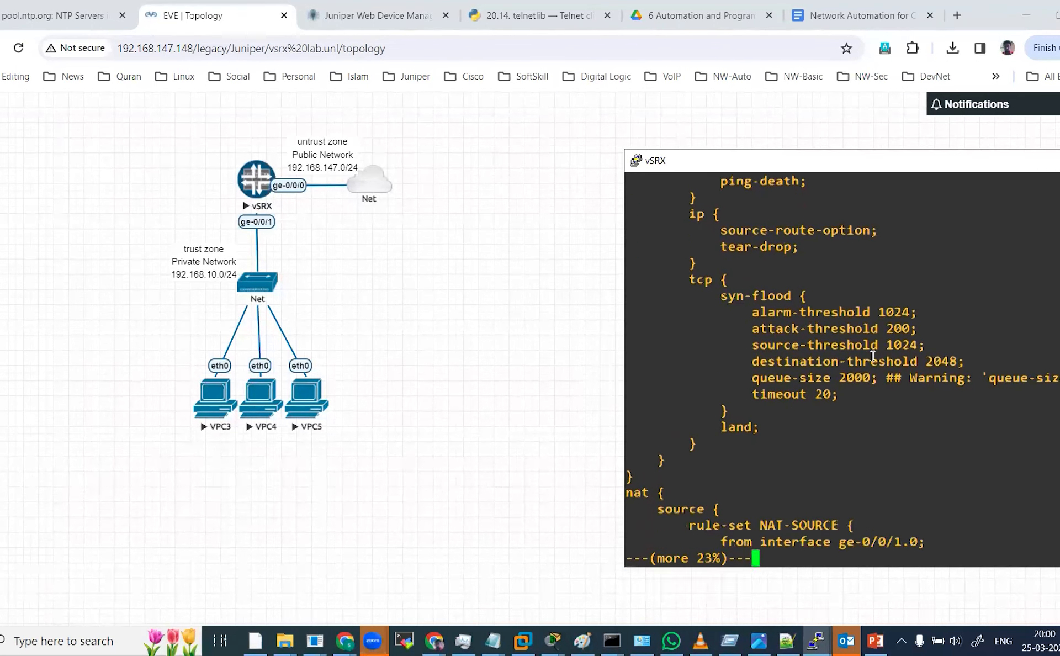
pyautogui.press('Return')
pyautogui.press('Return')
pyautogui.press('Return')
pyautogui.press('Return')
pyautogui.press('Return')
pyautogui.press('Return')
pyautogui.press('Return')
pyautogui.press('Return')
pyautogui.press('Return')
pyautogui.press('Return')
pyautogui.press('Return')
pyautogui.press('Return')
pyautogui.press('Return')
pyautogui.press('Return')
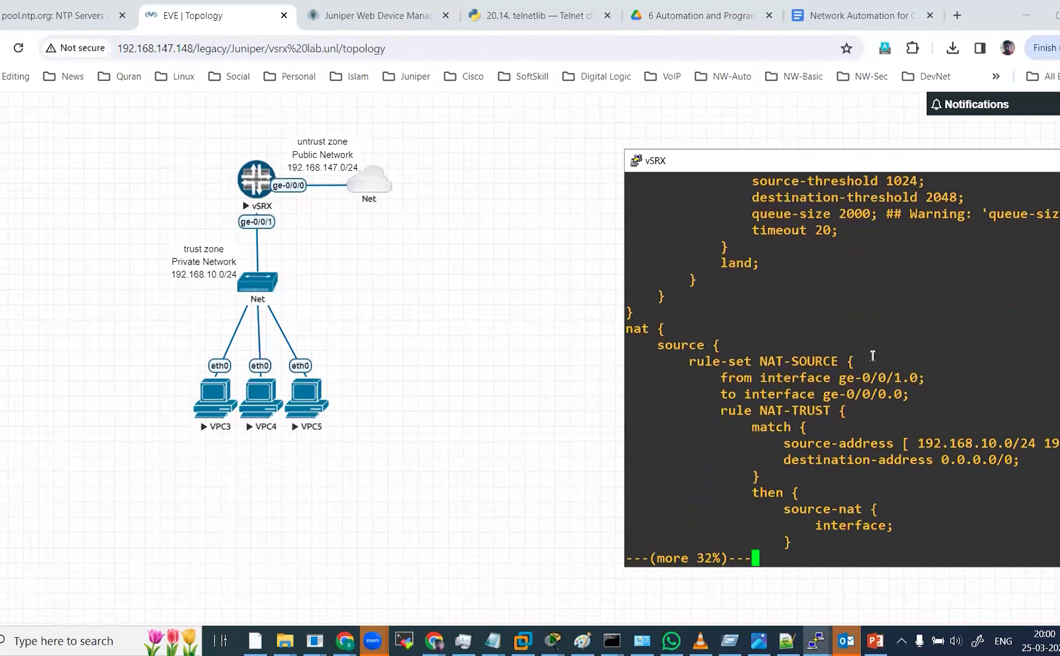
pyautogui.press('Return')
pyautogui.press('Return')
pyautogui.press('Return')
pyautogui.press('Return')
pyautogui.press('Return')
pyautogui.press('Return')
pyautogui.press('Return')
pyautogui.press('Return')
pyautogui.press('Return')
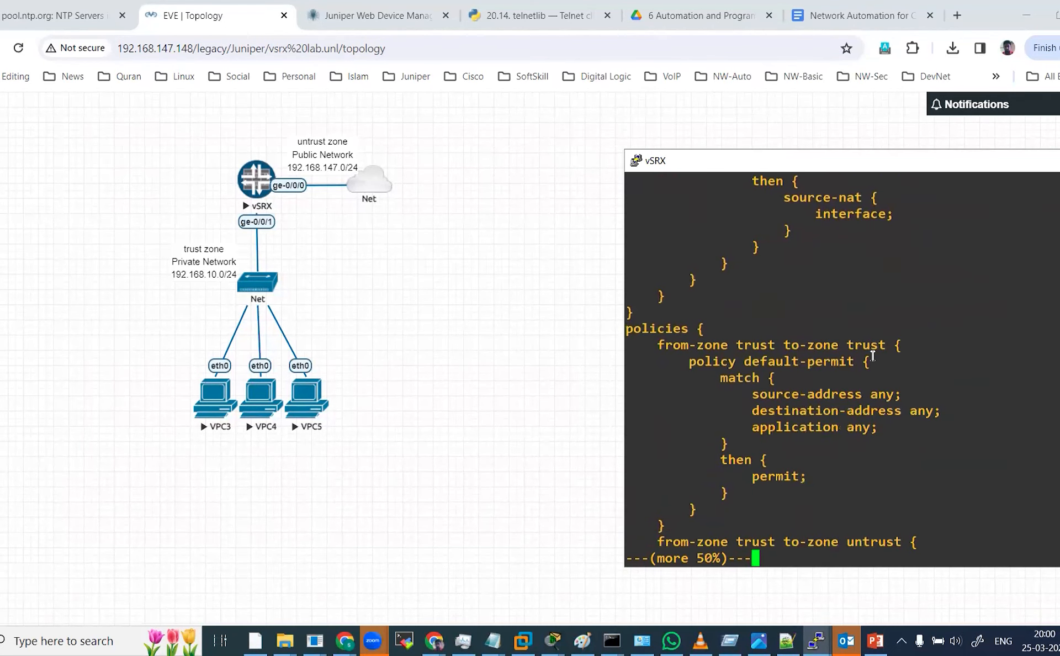
pyautogui.press('Return')
pyautogui.press('Return')
pyautogui.press('Return')
pyautogui.press('Return')
pyautogui.press('Return')
pyautogui.press('Return')
pyautogui.press('Return')
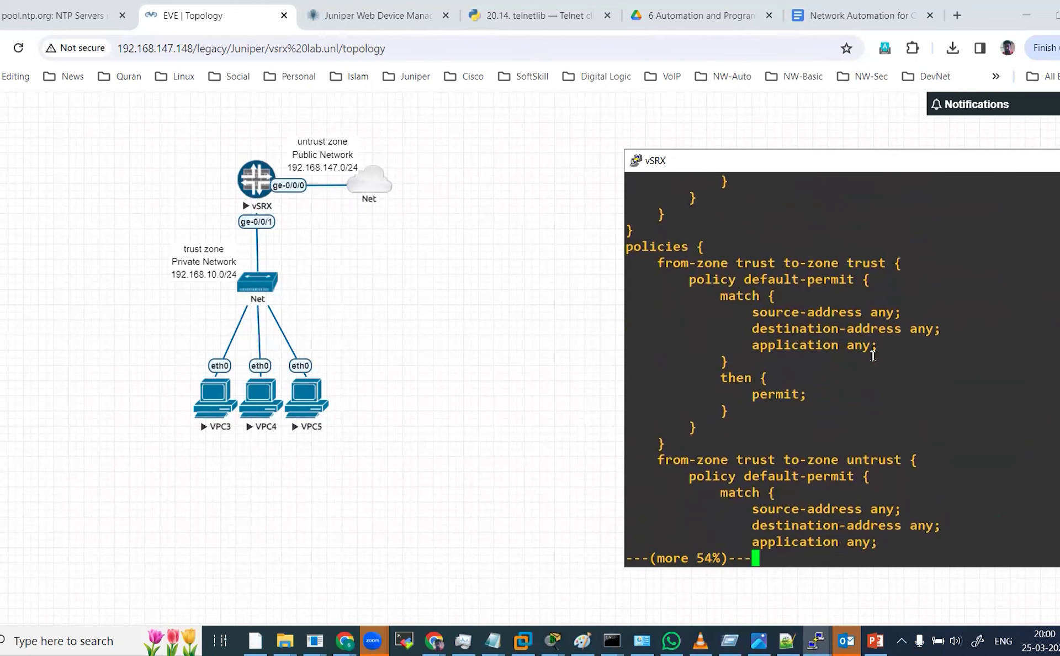
pyautogui.press('Return')
pyautogui.press('Return')
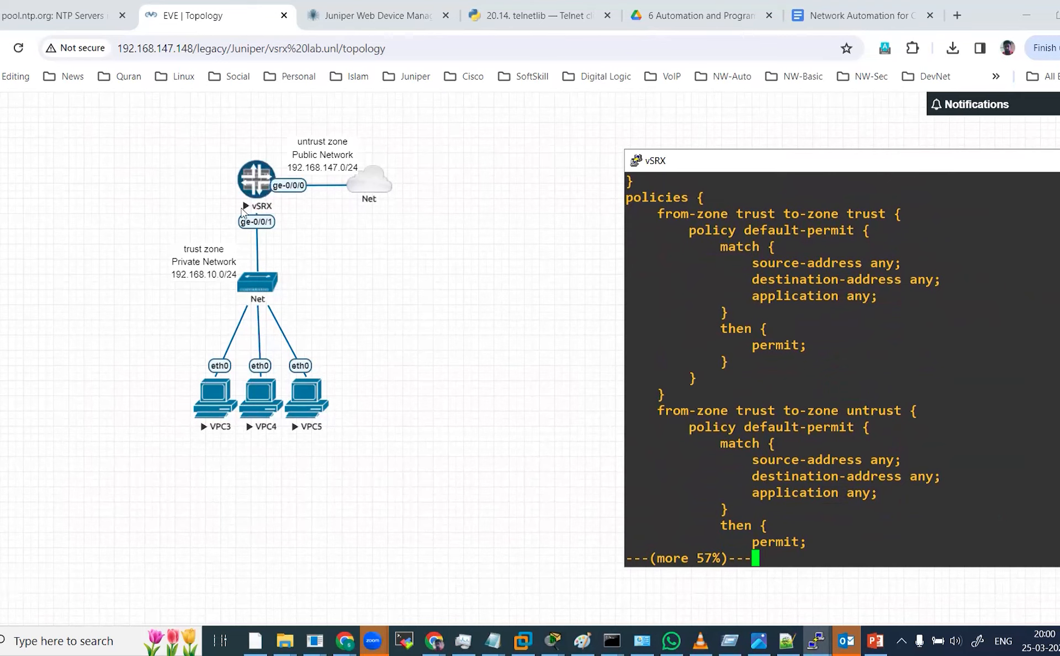
# Highlight the trust-to-trust policy's match and permit action, then continue paging to the trust-to-untrust policy.
pyautogui.moveTo(751, 264); pyautogui.dragTo(816, 357)
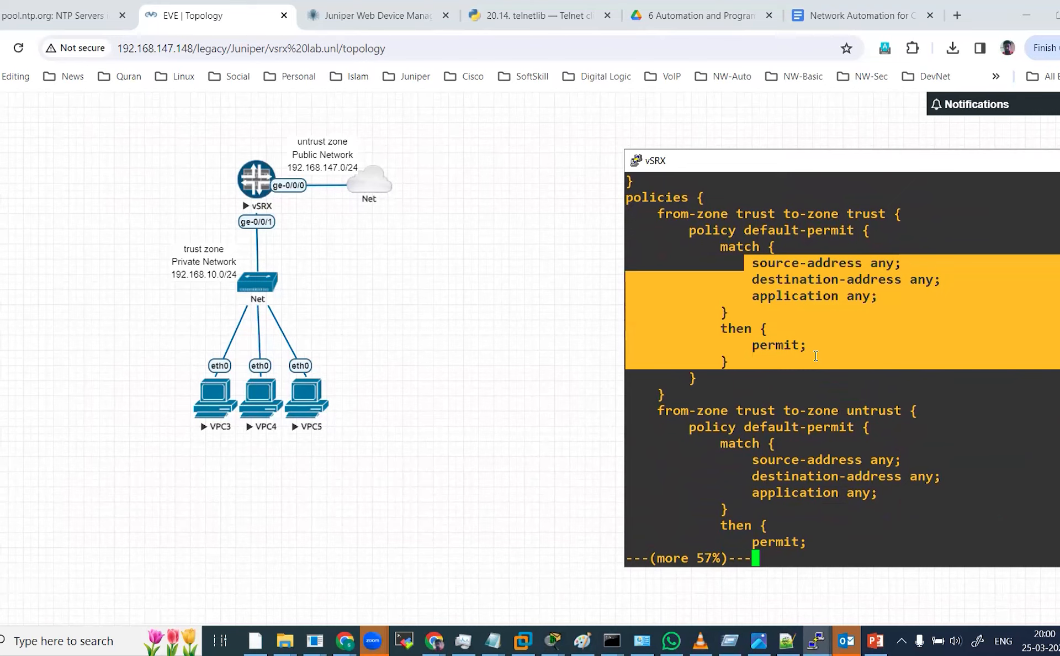
pyautogui.click(771, 412)
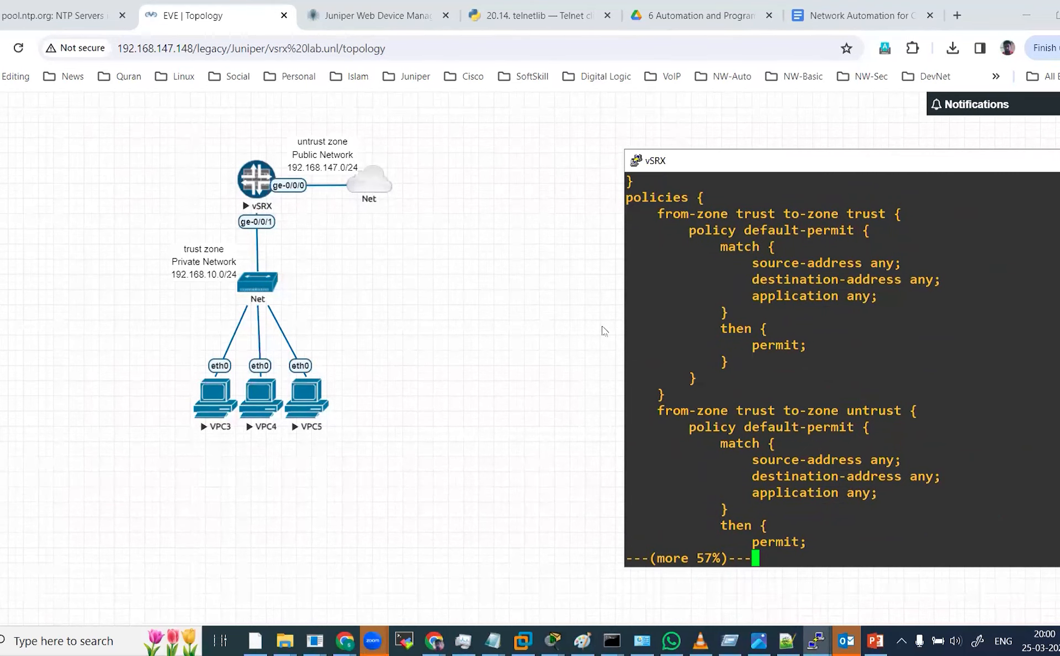
pyautogui.press('Return')
pyautogui.press('Return')
pyautogui.press('Return')
pyautogui.press('Return')
pyautogui.press('Return')
pyautogui.press('Return')
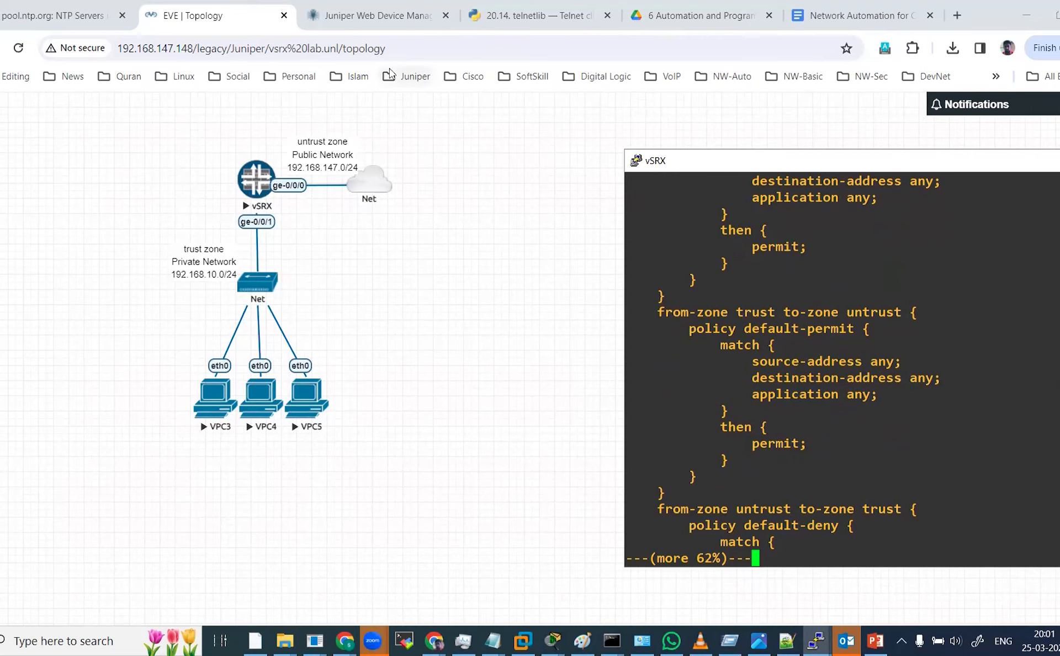
# In the Juniper Web Device Manager, open the Security Policy configuration page.
pyautogui.click(402, 23)
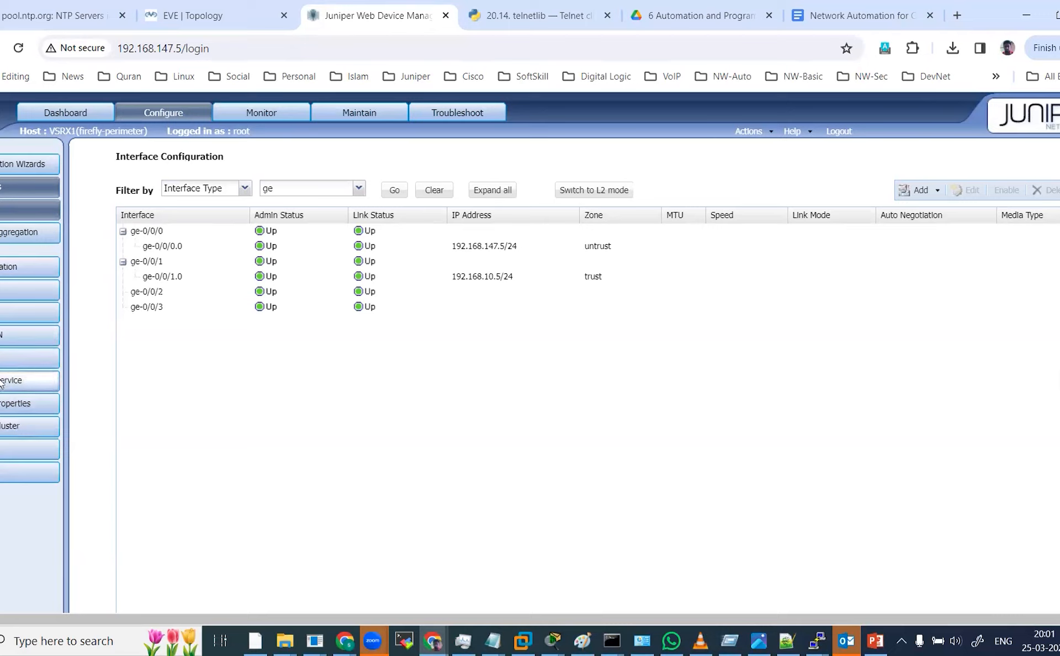
pyautogui.click(1, 315)
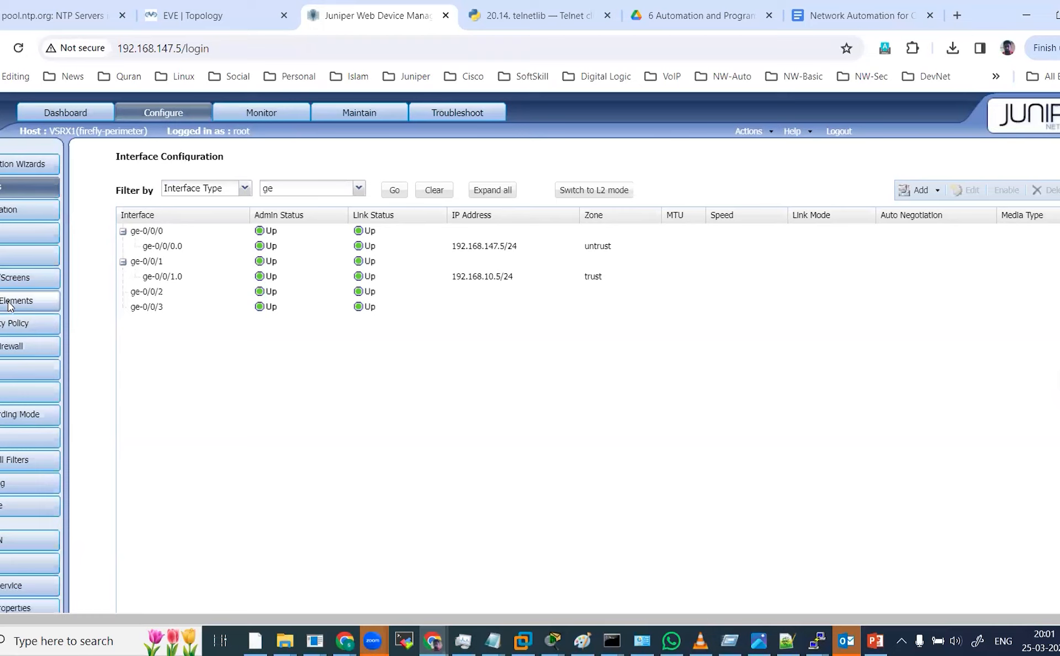
pyautogui.click(9, 303)
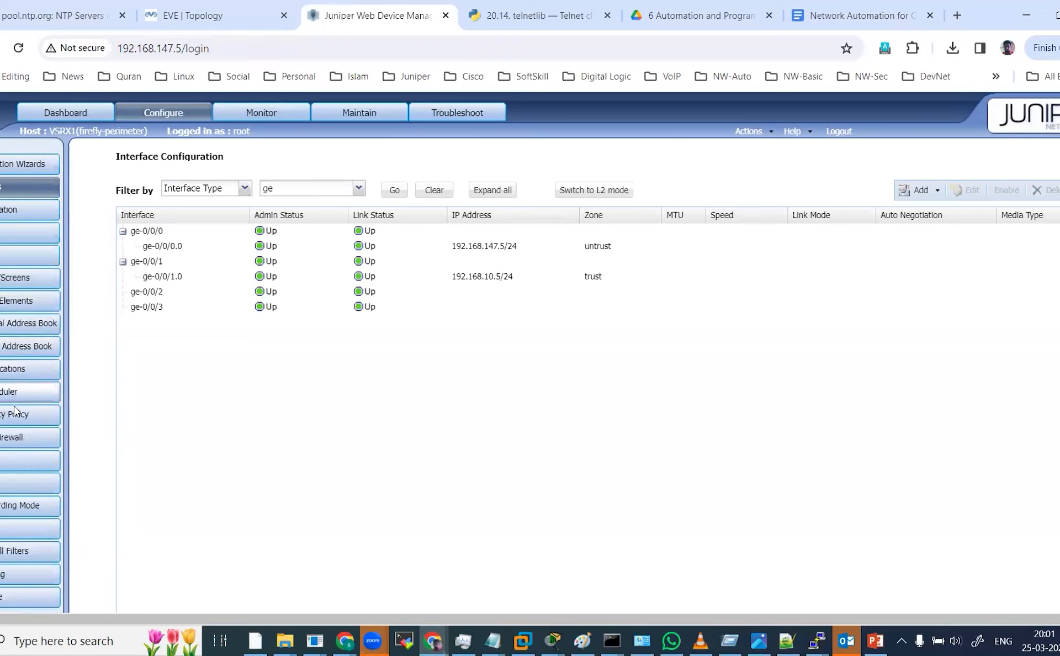
pyautogui.click(18, 420)
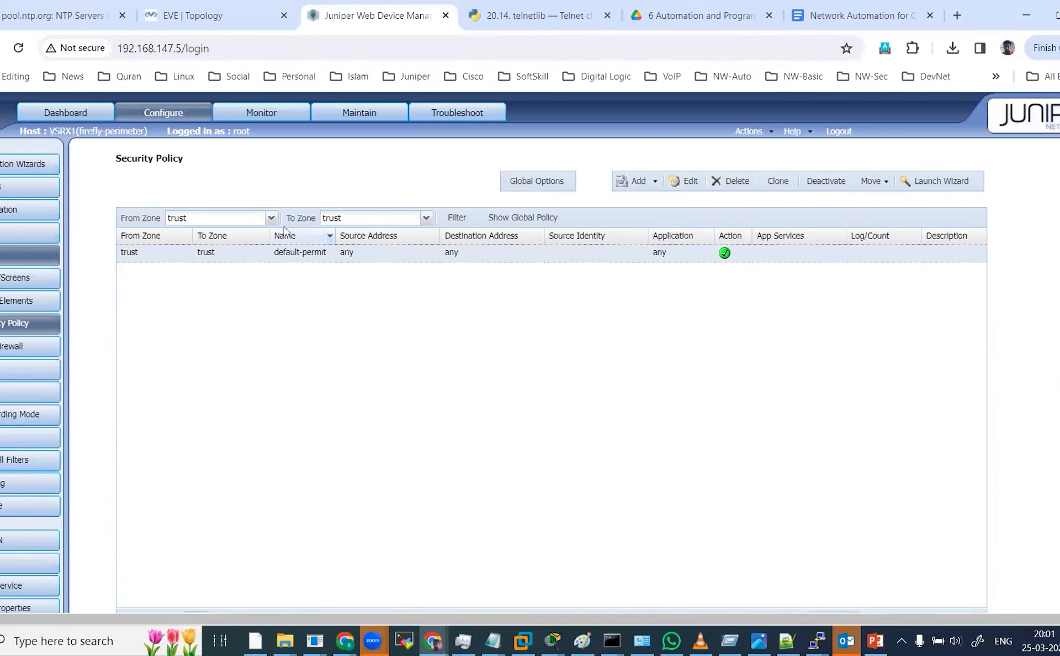
# Filter the security policy list to show all from-zones and all to-zones.
pyautogui.click(427, 218)
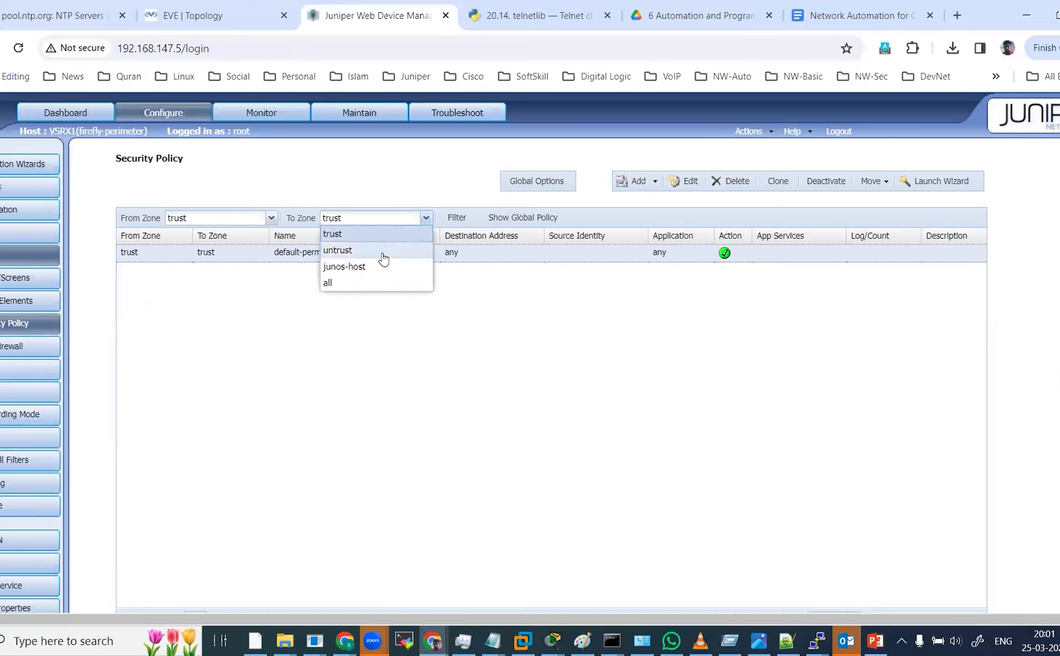
pyautogui.click(345, 284)
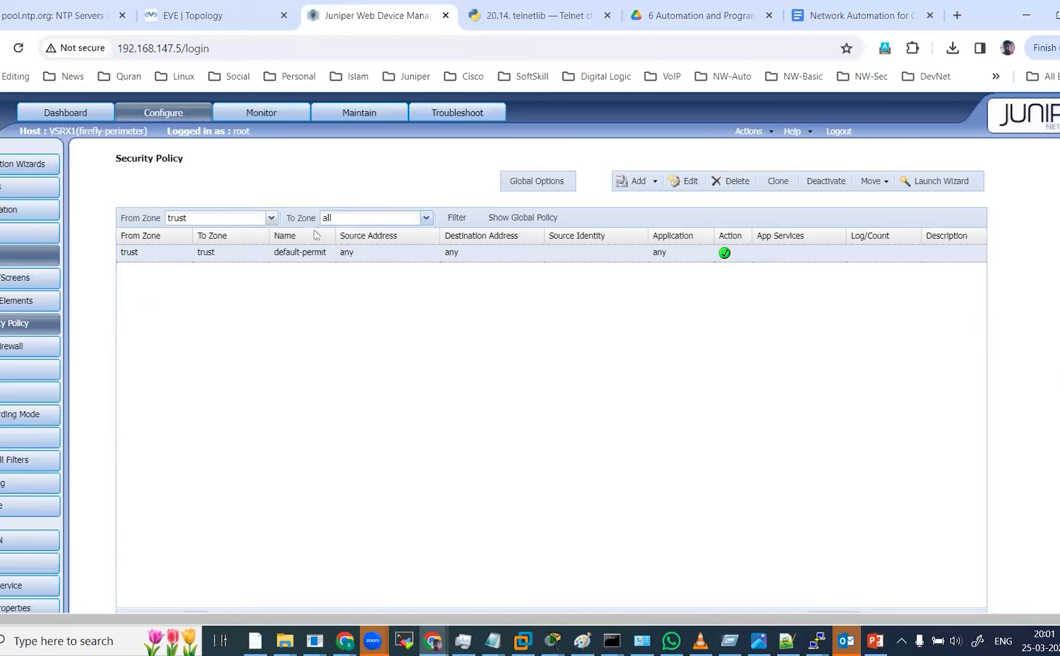
pyautogui.click(271, 218)
pyautogui.click(235, 284)
pyautogui.click(458, 218)
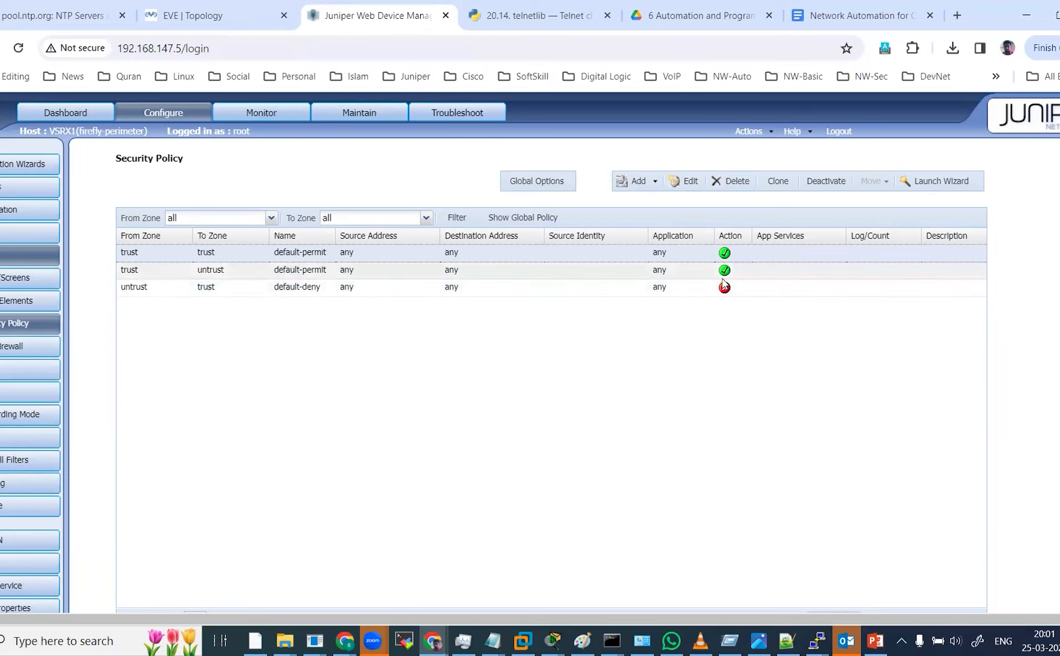
# Open the Add Policy dialog to examine its fields, then close it without adding a policy.
pyautogui.click(623, 182)
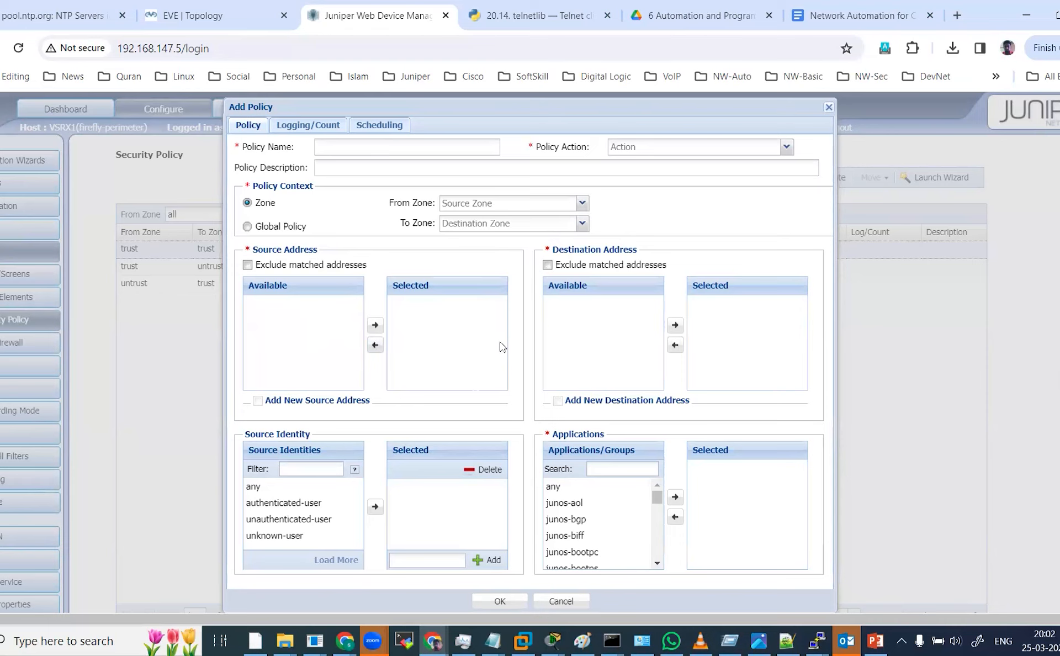
pyautogui.scroll(-3, 472, 390)
pyautogui.scroll(4, 474, 394)
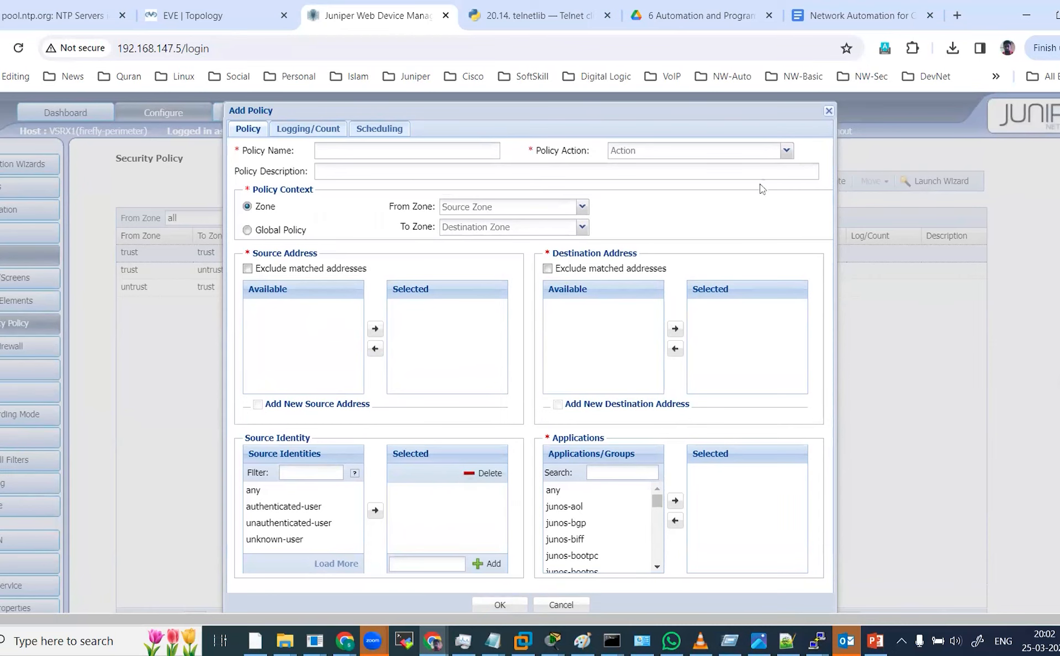
pyautogui.click(828, 112)
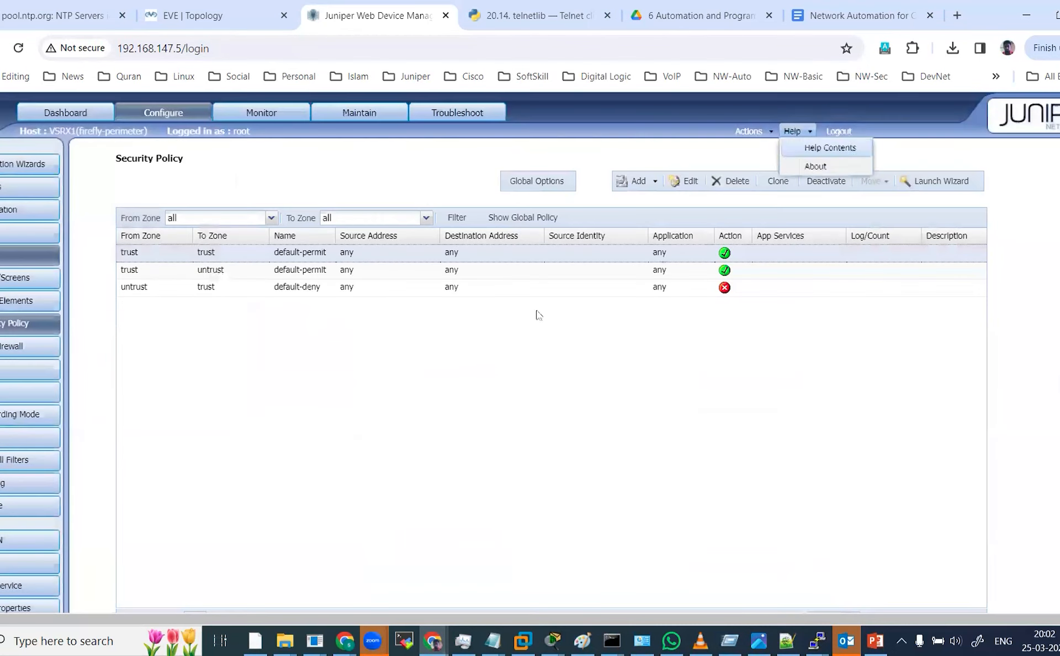
# Return to the vSRX console and page through the untrust-to-trust deny policy and the security zones configuration.
pyautogui.moveTo(817, 638)
pyautogui.click(589, 598)
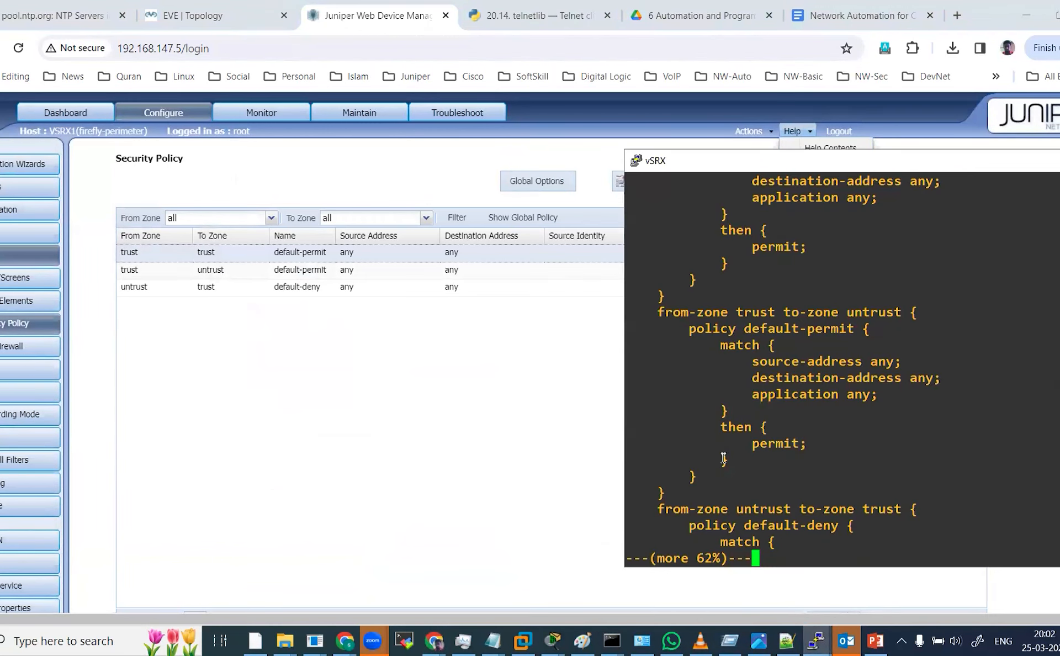
pyautogui.press('Return')
pyautogui.press('Return')
pyautogui.press('Return')
pyautogui.press('Return')
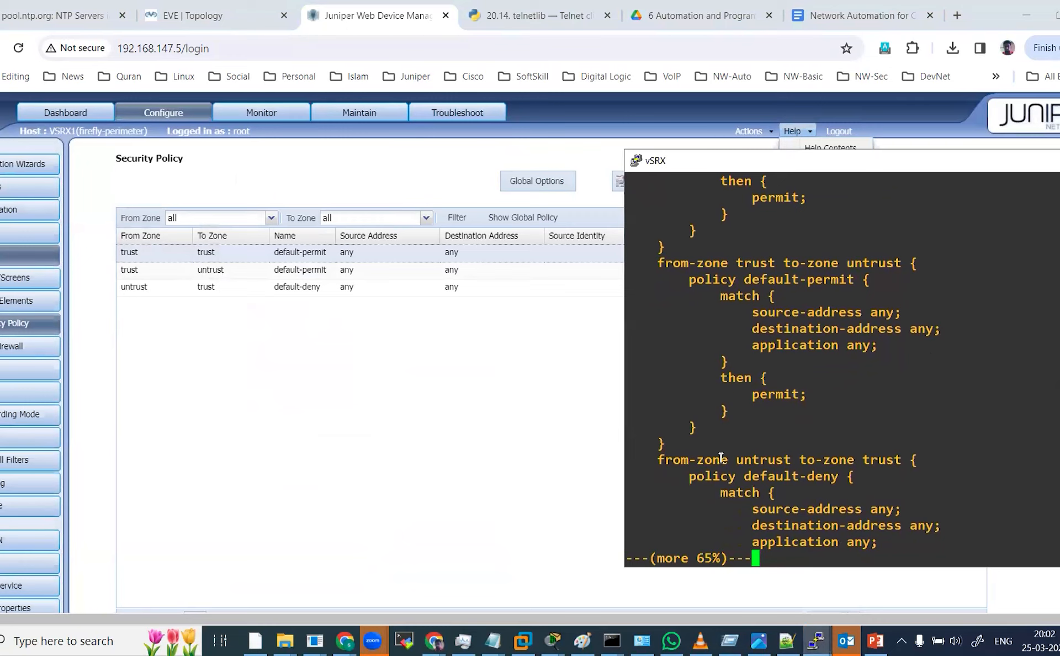
pyautogui.press('Return')
pyautogui.press('Return')
pyautogui.press('Return')
pyautogui.press('Return')
pyautogui.press('Return')
pyautogui.press('Return')
pyautogui.press('Return')
pyautogui.press('Return')
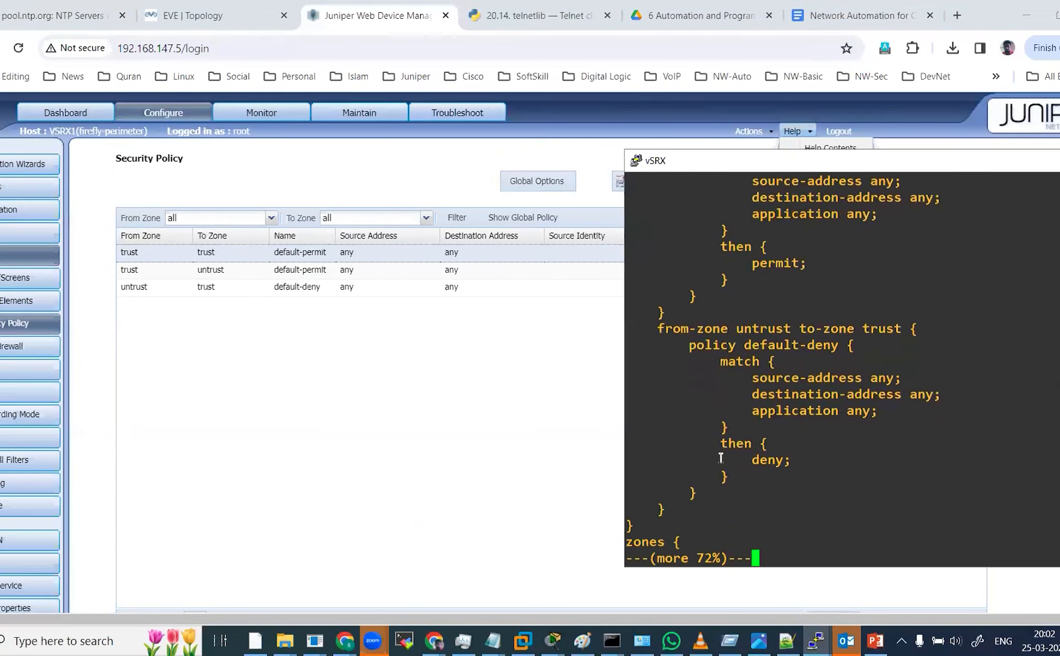
pyautogui.press('Return')
pyautogui.press('Return')
pyautogui.press('Return')
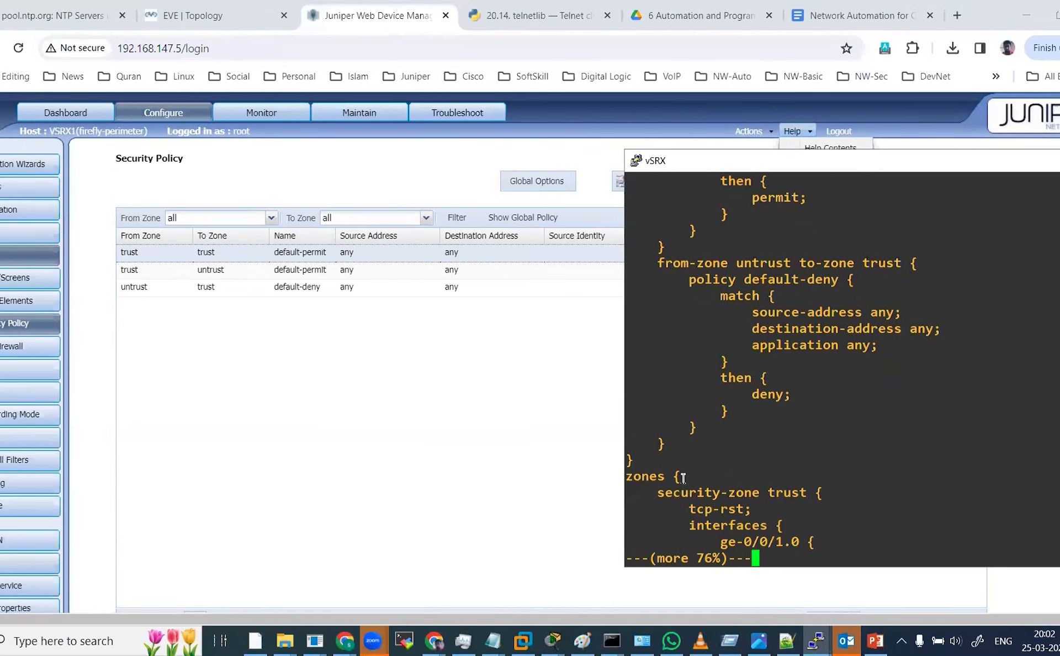
pyautogui.press('Return')
pyautogui.press('Return')
pyautogui.press('Return')
pyautogui.press('Return')
pyautogui.press('Return')
pyautogui.press('Return')
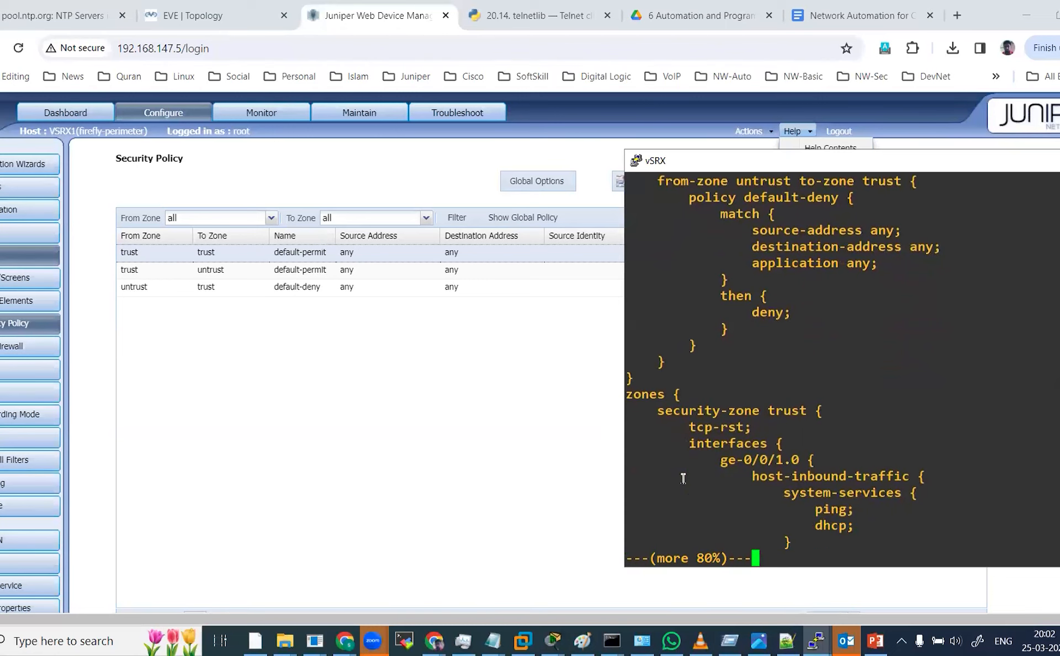
# Page through the trust and untrust security zones in the console, highlighting their host-inbound-traffic system services.
pyautogui.press('Return')
pyautogui.press('Return')
pyautogui.press('Return')
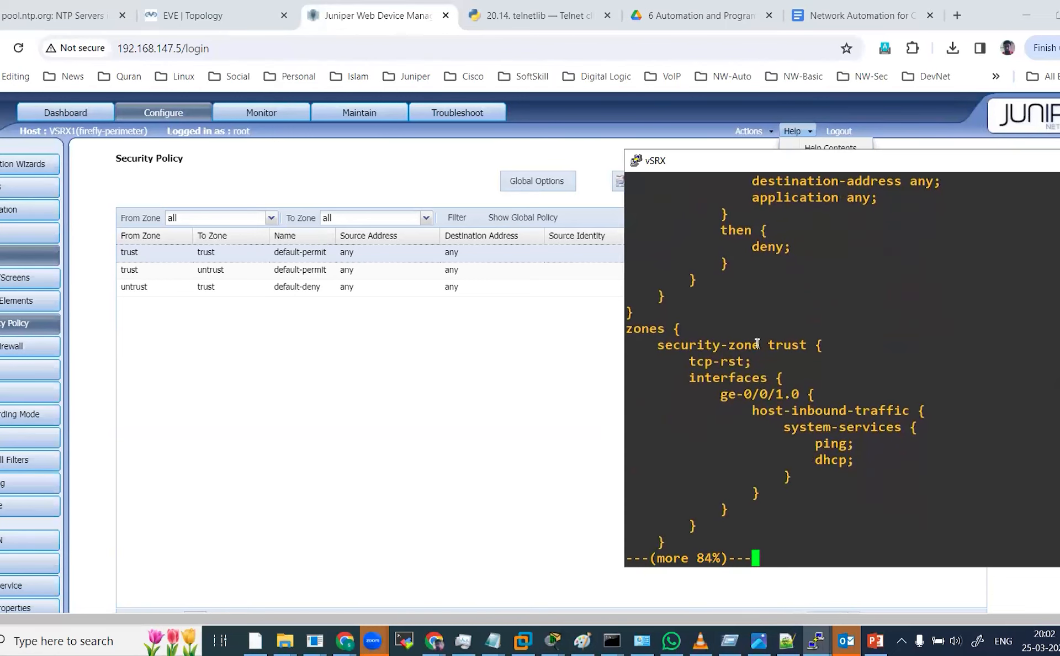
pyautogui.press('Return')
pyautogui.press('Return')
pyautogui.press('Return')
pyautogui.press('Return')
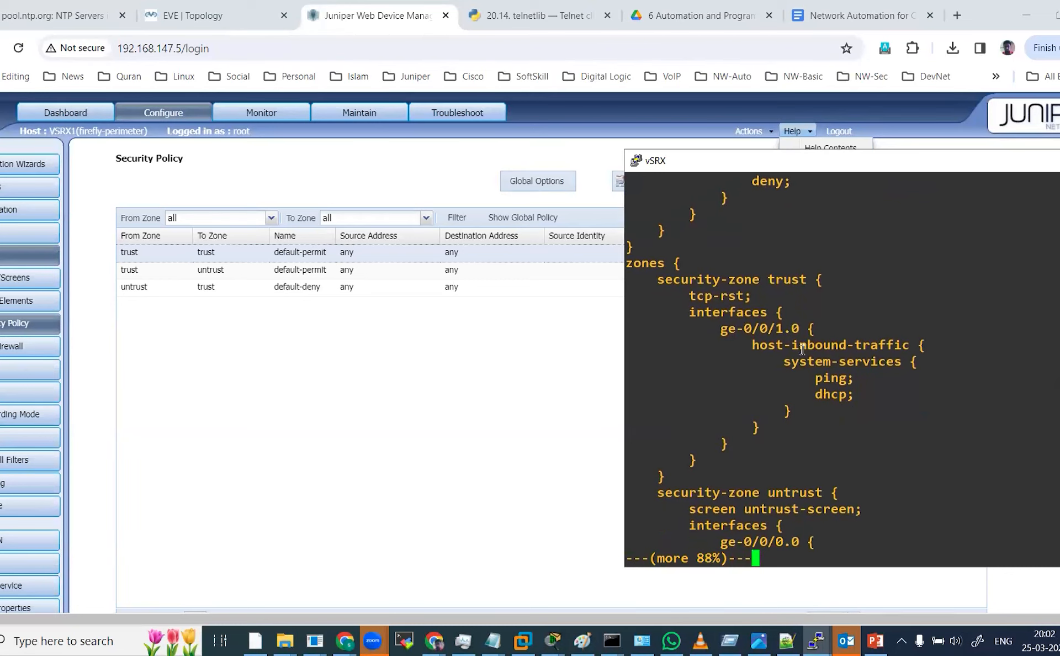
pyautogui.tripleClick(802, 351)
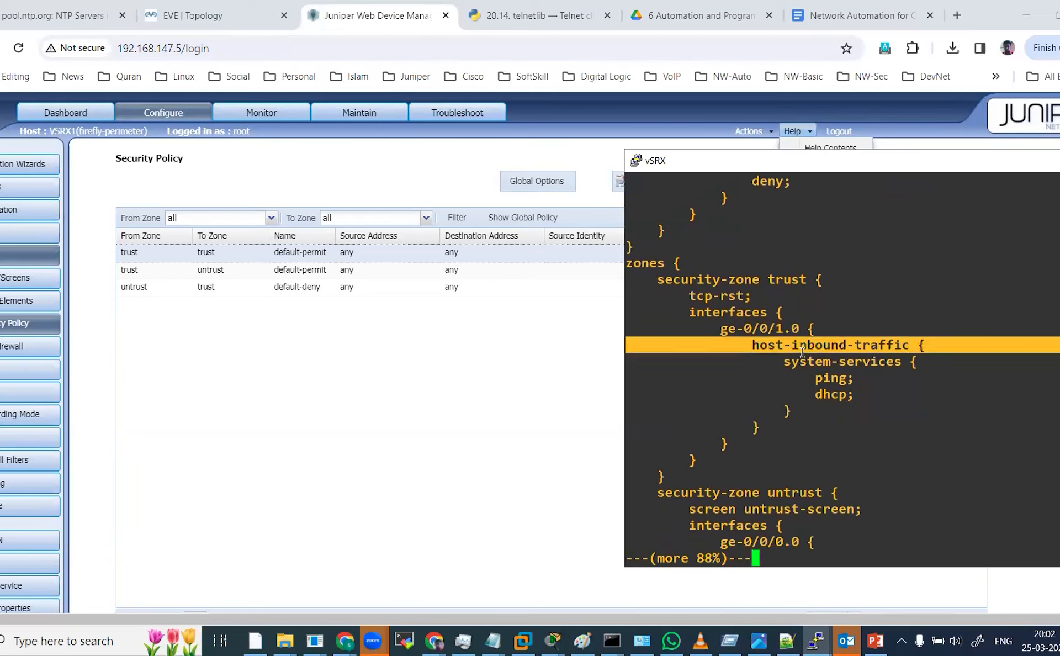
pyautogui.doubleClick(825, 377)
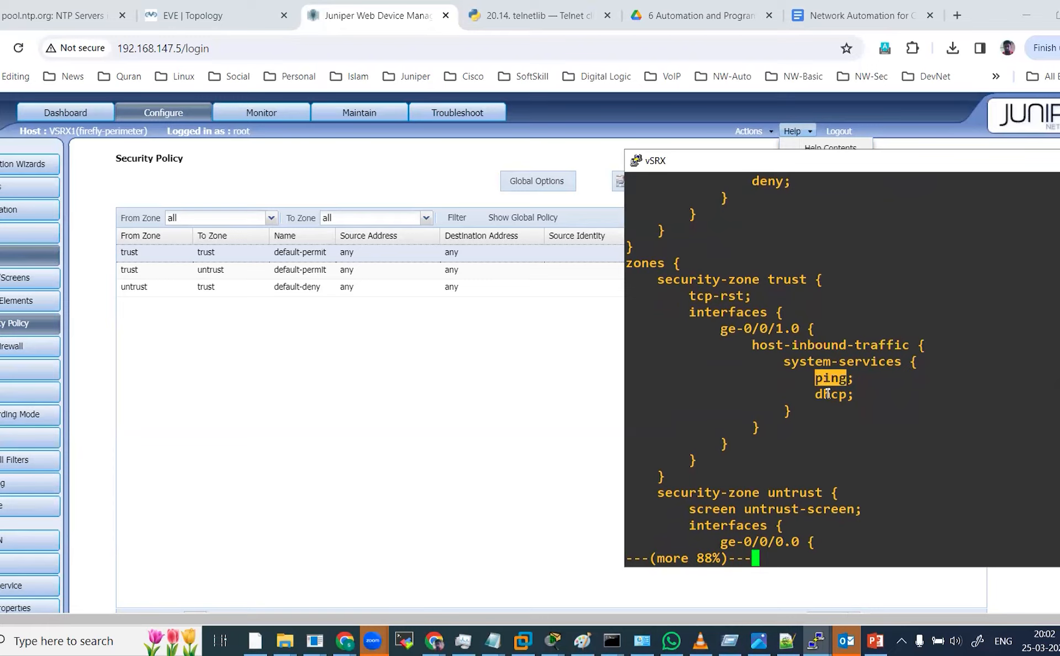
pyautogui.tripleClick(829, 395)
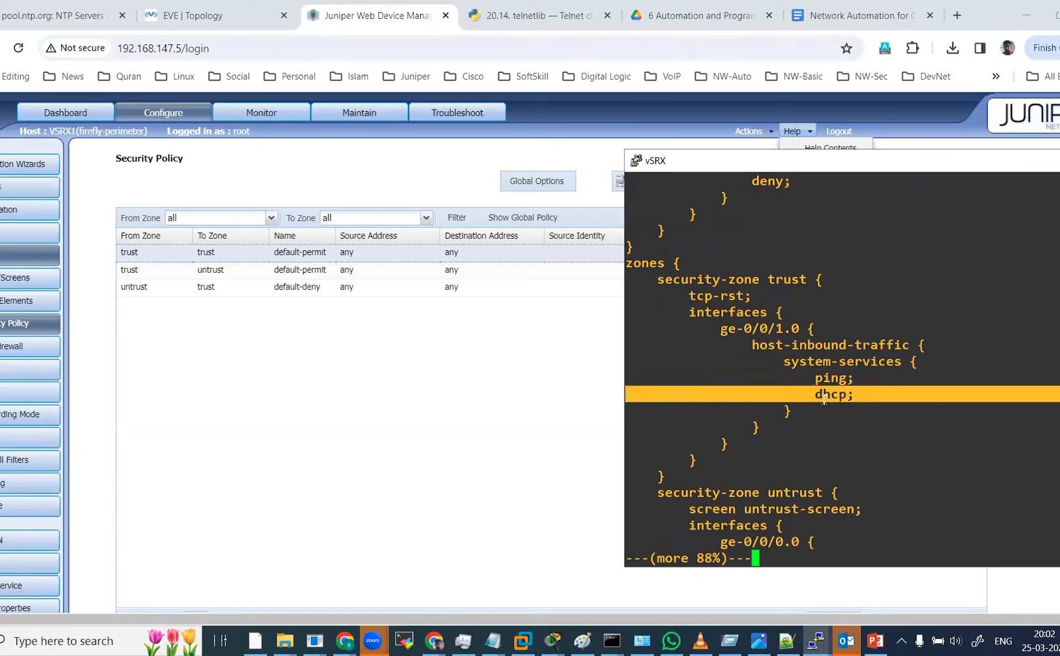
pyautogui.press('Return')
pyautogui.press('Return')
pyautogui.press('Return')
pyautogui.press('Return')
pyautogui.press('Return')
pyautogui.press('Return')
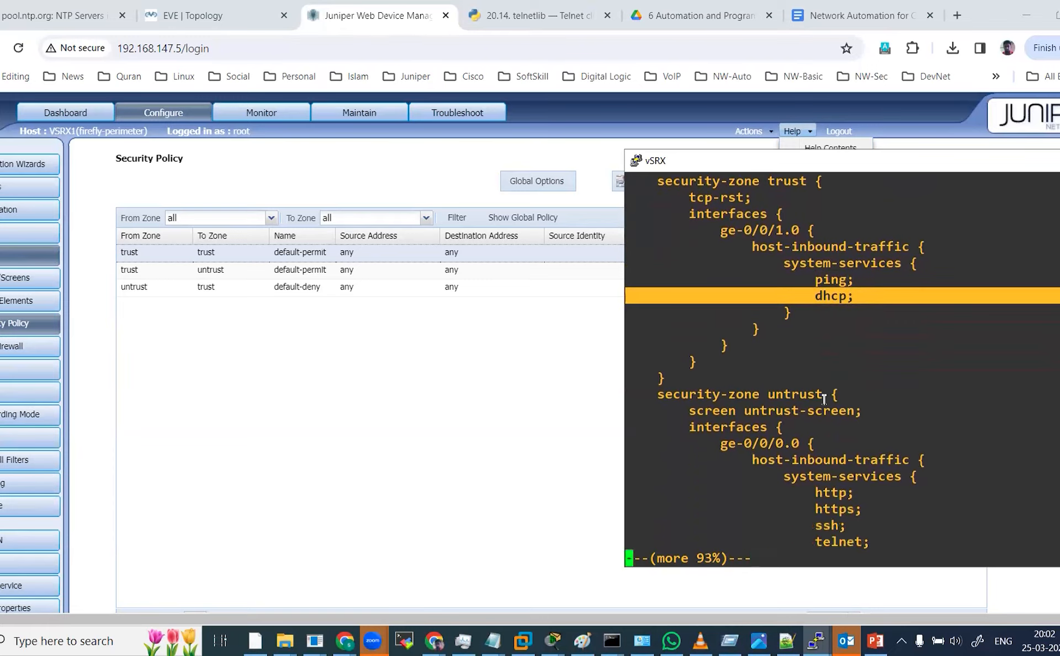
pyautogui.press('Return')
pyautogui.press('Return')
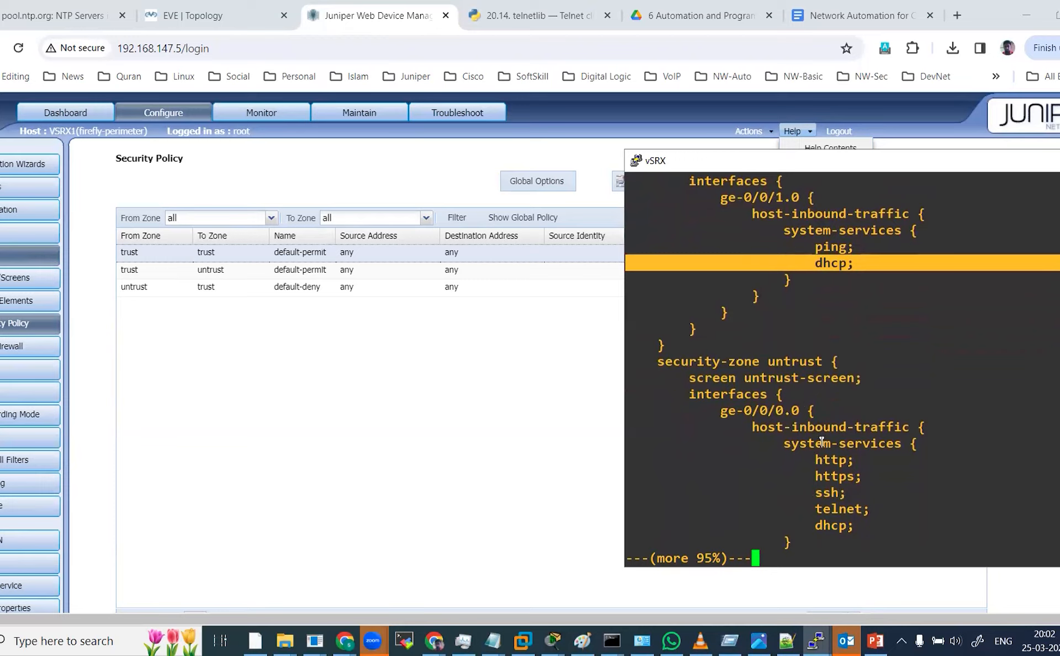
pyautogui.doubleClick(830, 459)
pyautogui.doubleClick(833, 476)
pyautogui.tripleClick(823, 493)
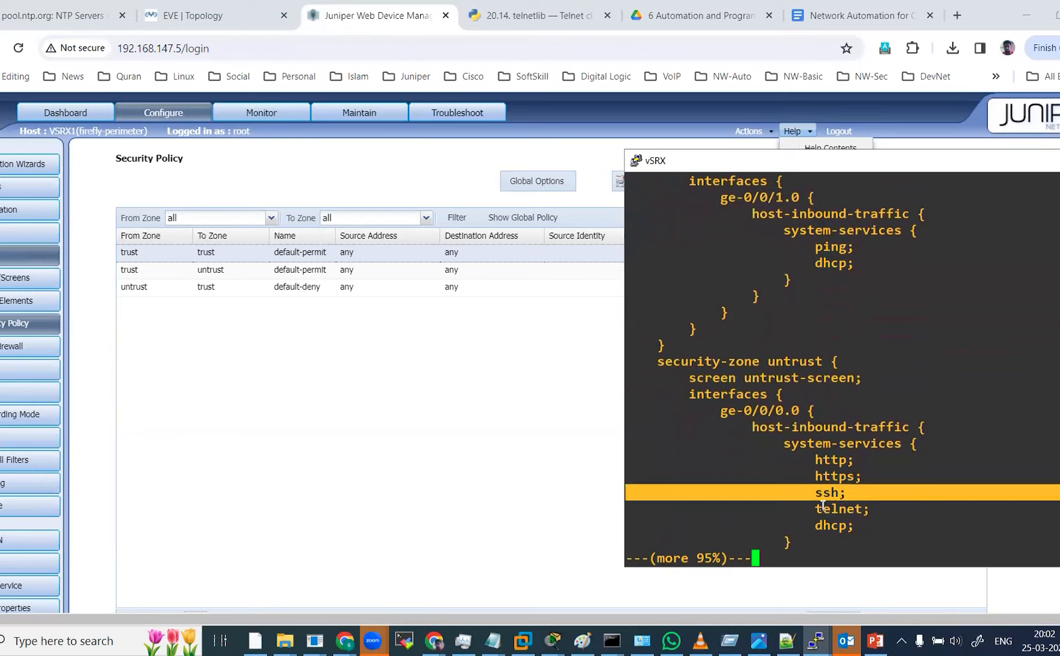
pyautogui.doubleClick(825, 507)
pyautogui.doubleClick(819, 526)
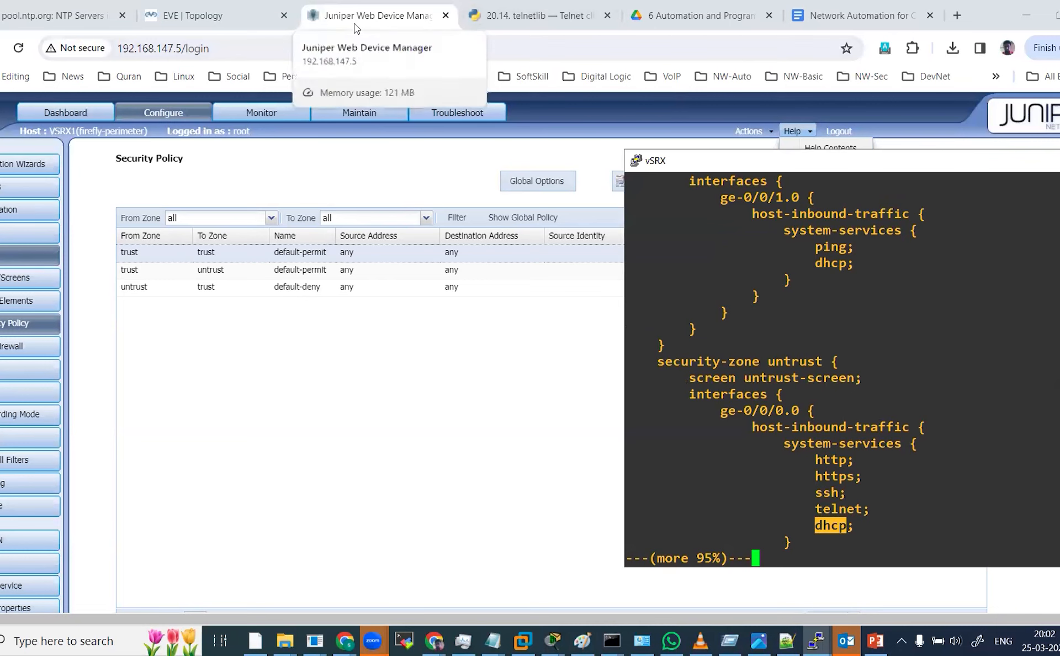
# Check the EVE topology tab, then return to the console and page to the end of the security configuration.
pyautogui.click(237, 24)
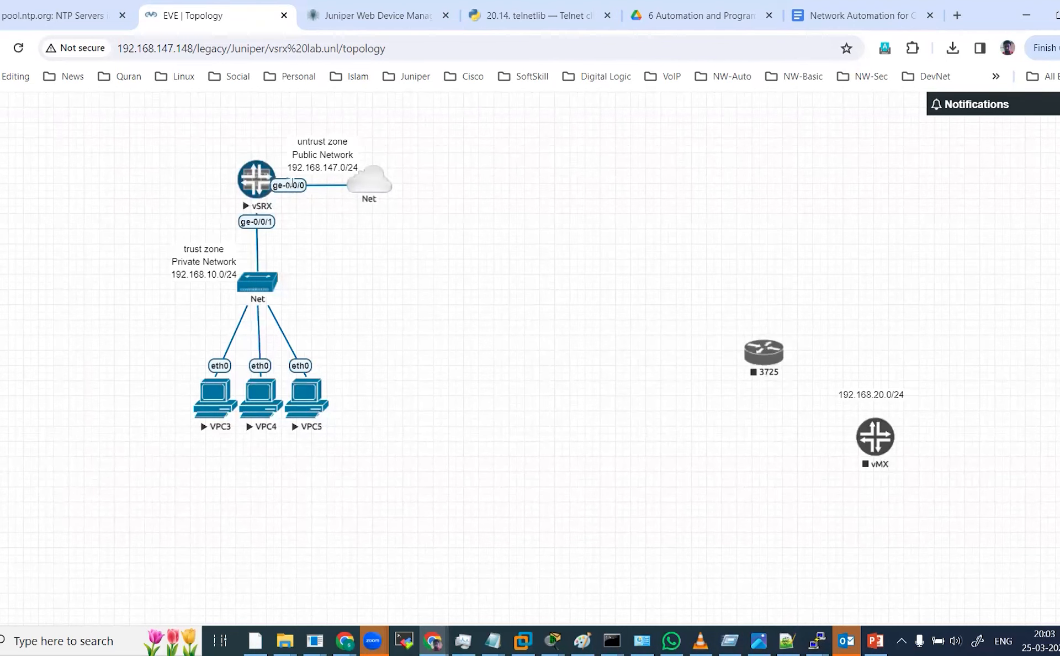
pyautogui.click(387, 18)
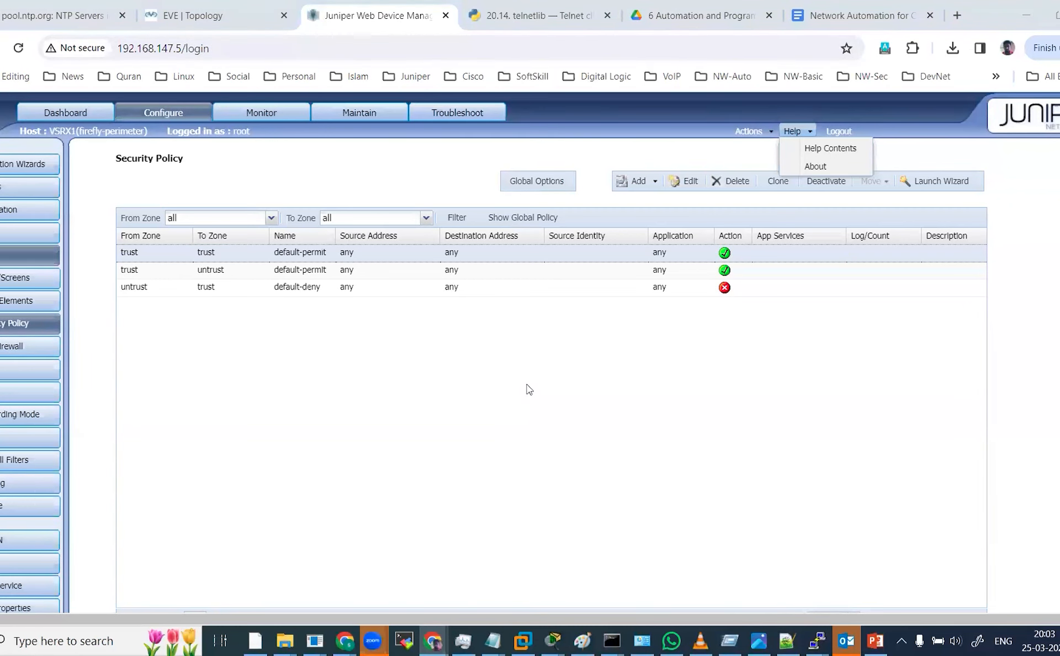
pyautogui.hotkey('alt', 'Tab')
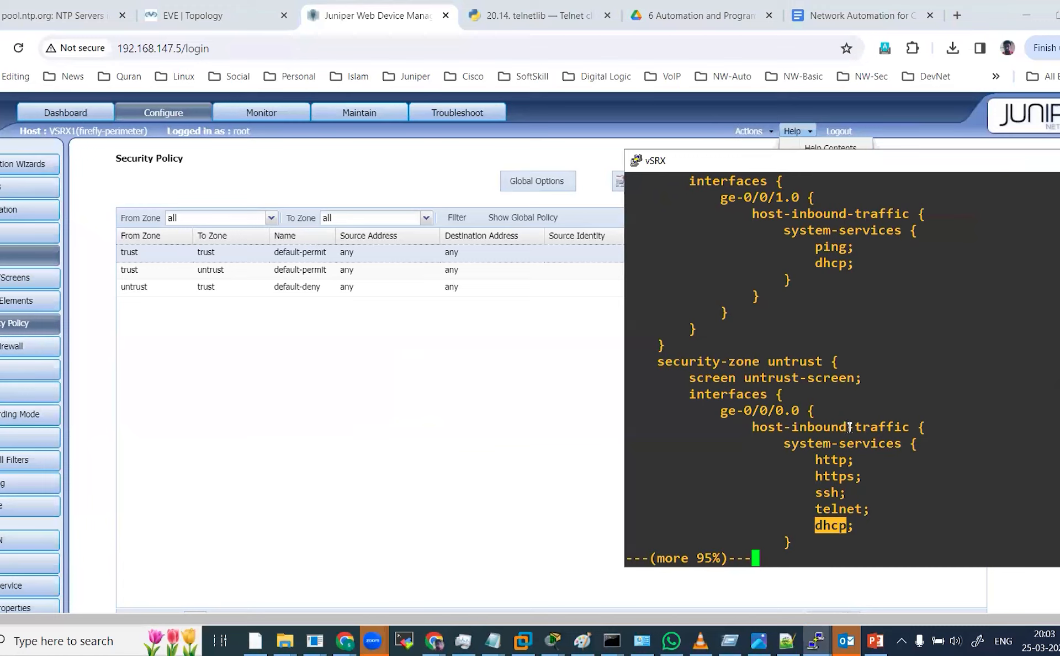
pyautogui.doubleClick(784, 433)
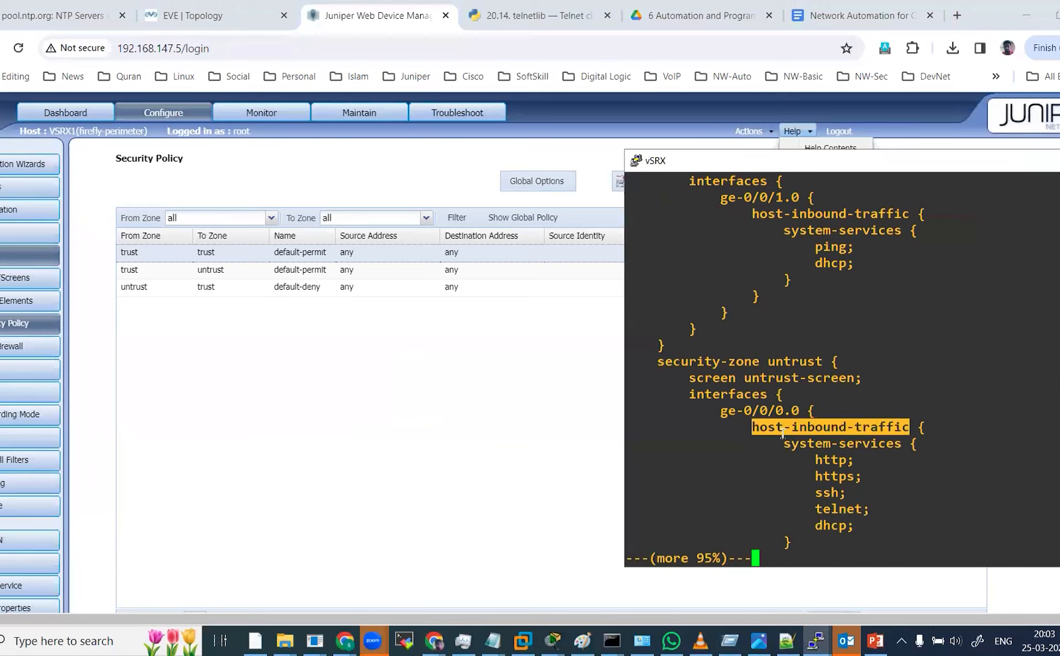
pyautogui.press('Return')
pyautogui.press('Return')
pyautogui.press('Return')
pyautogui.press('Return')
pyautogui.press('Return')
pyautogui.press('Return')
pyautogui.press('Return')
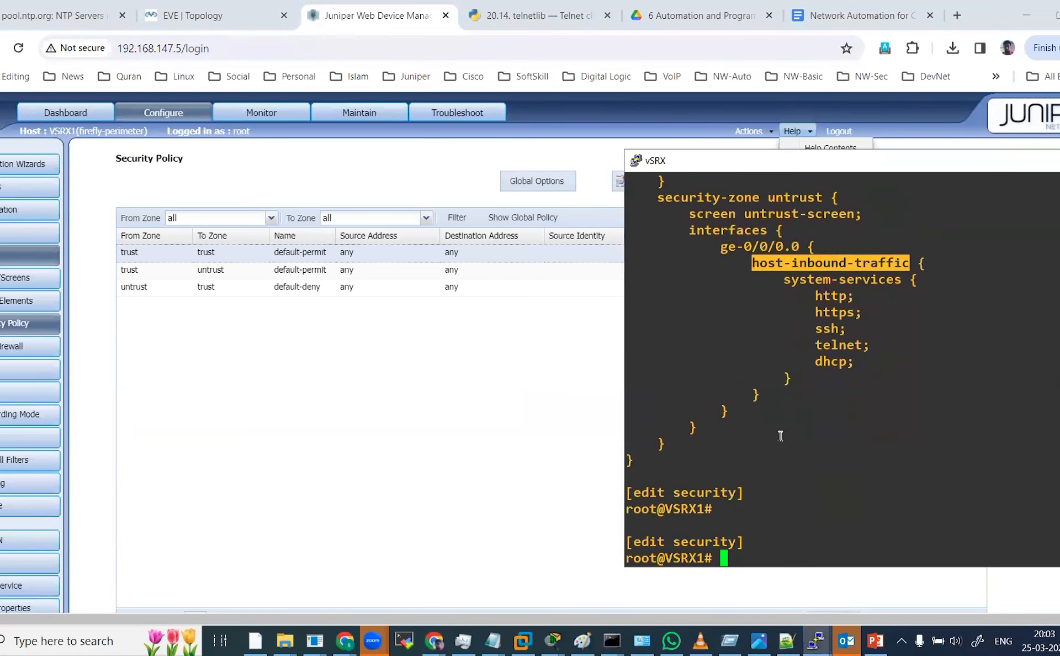
# Try to enter the security NAT hierarchy with the abbreviated command edit security na.
pyautogui.write('show')
pyautogui.press('Up')
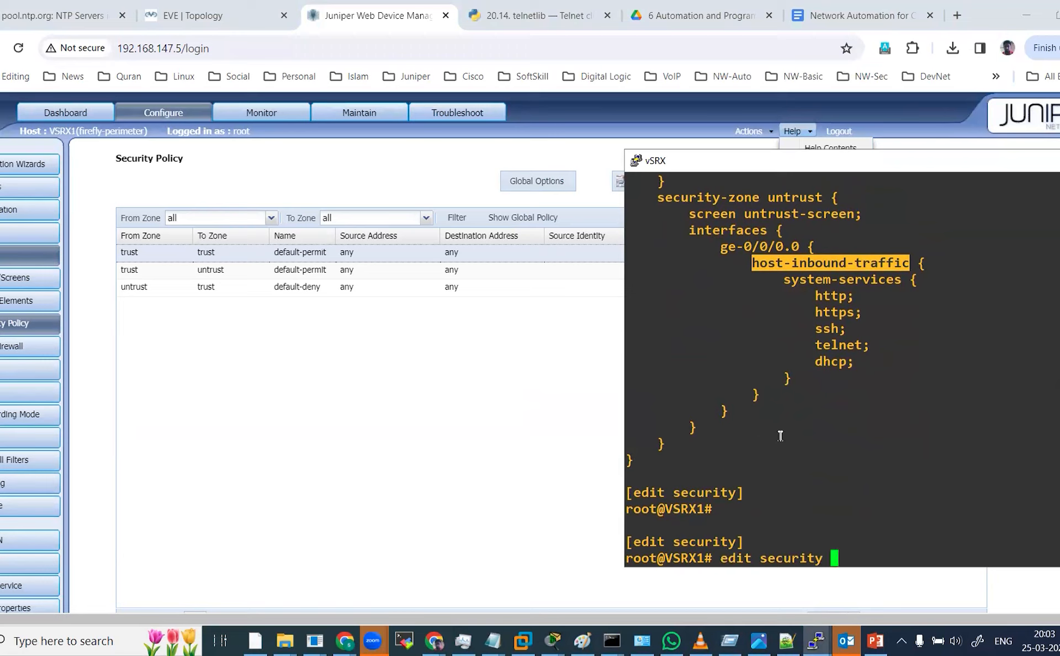
pyautogui.write('na')
pyautogui.press('Return')
pyautogui.press('Up')
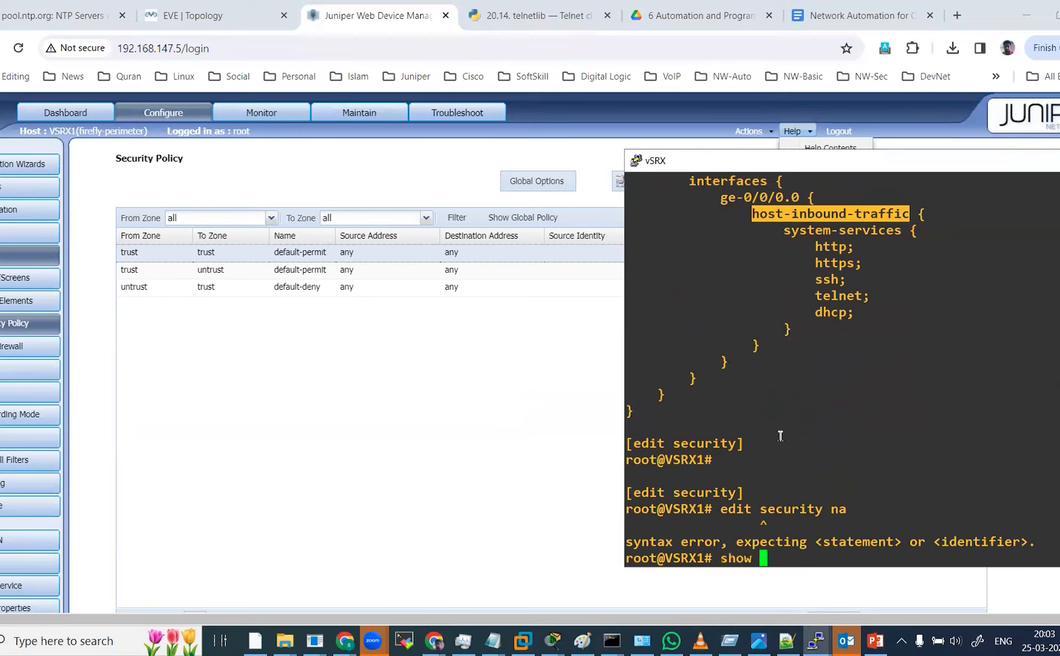
pyautogui.press('Up')
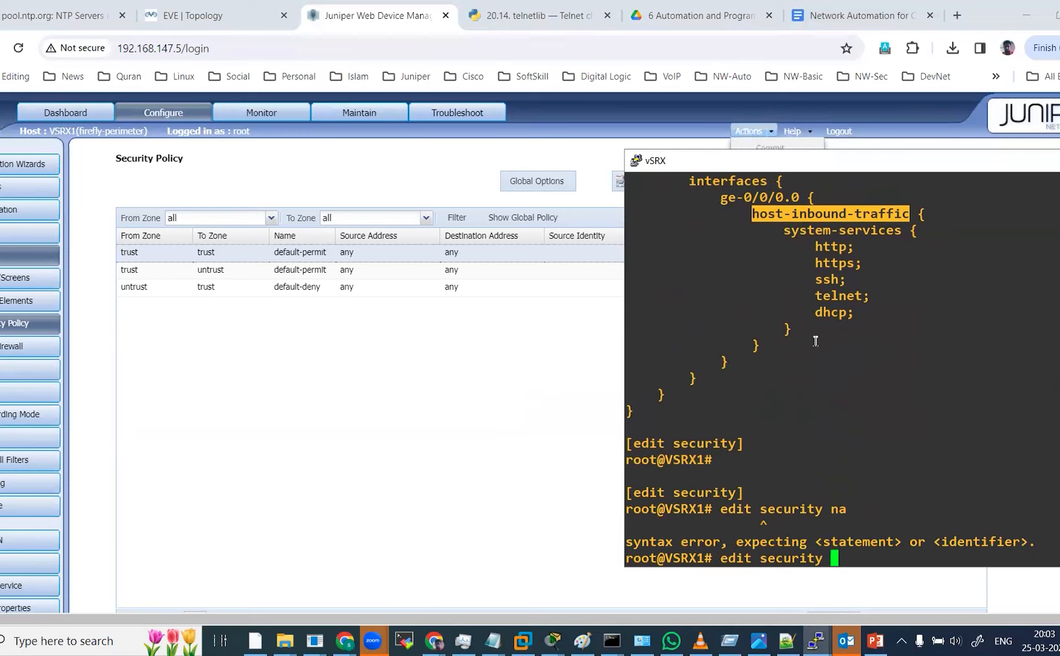
# Scroll back through the console output to review the security policies and source NAT configuration.
pyautogui.scroll(8, 817, 341)
pyautogui.scroll(4, 817, 340)
pyautogui.scroll(-8, 817, 341)
pyautogui.scroll(4, 819, 341)
pyautogui.scroll(12, 819, 341)
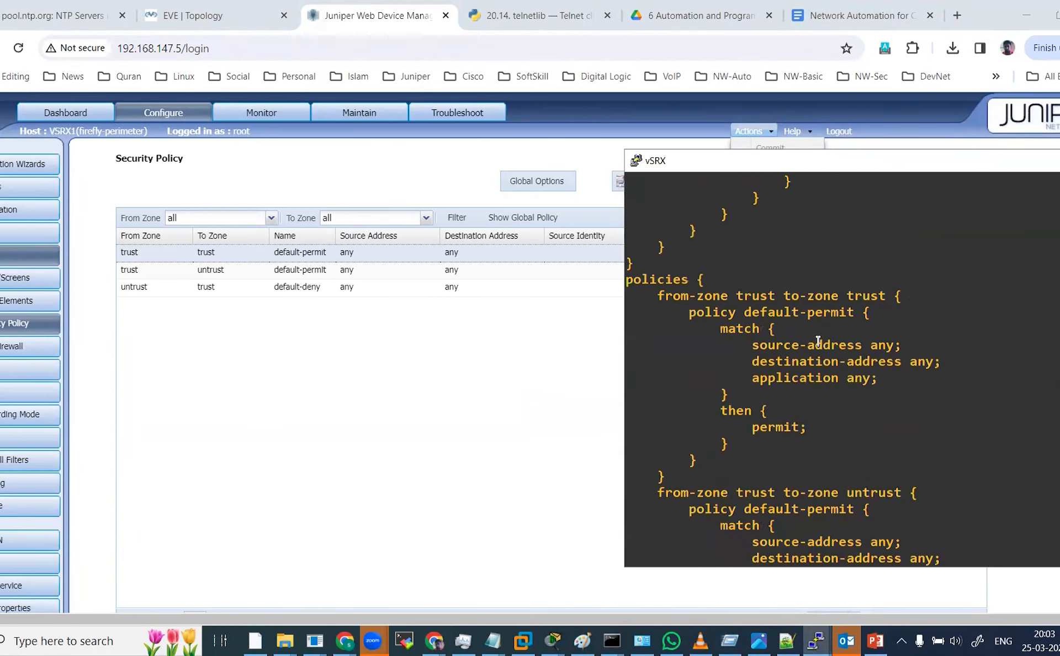
pyautogui.scroll(-4, 818, 341)
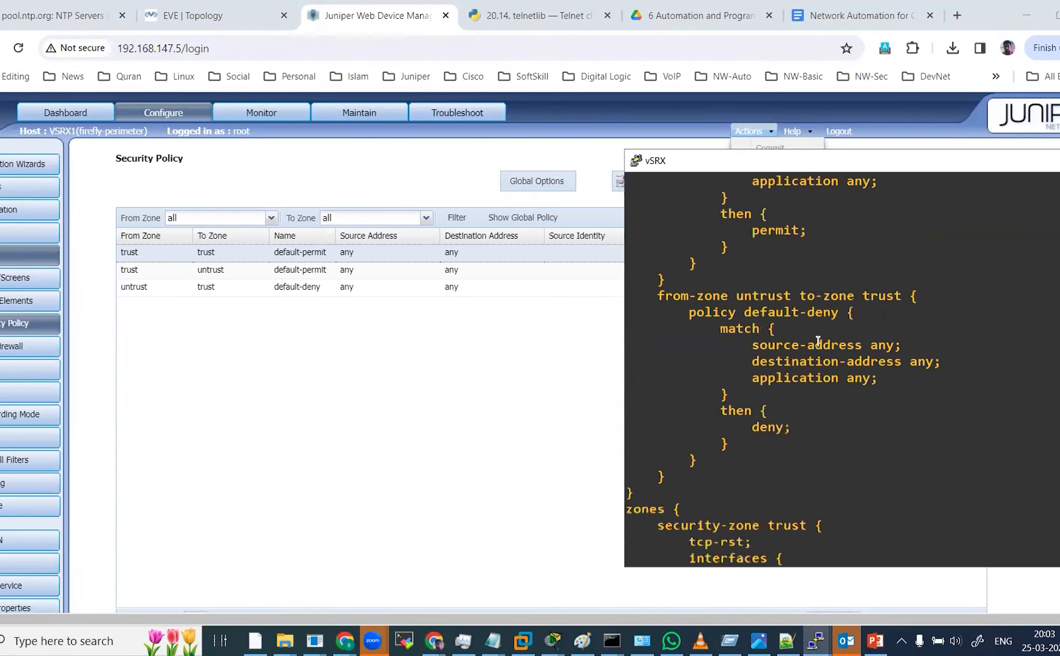
pyautogui.scroll(16, 818, 341)
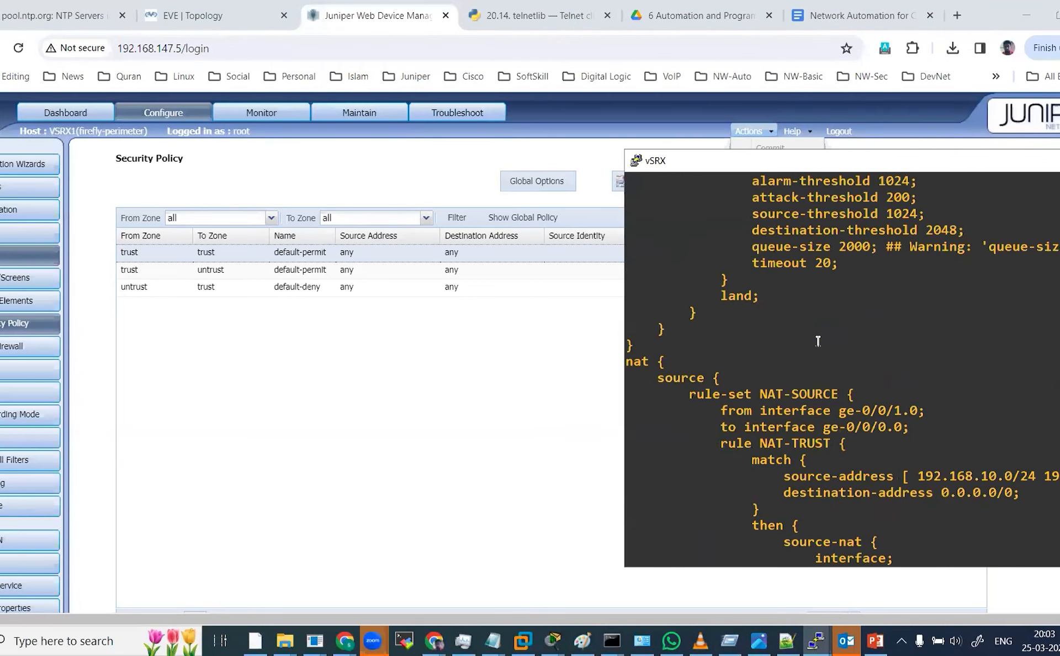
pyautogui.scroll(-16, 818, 341)
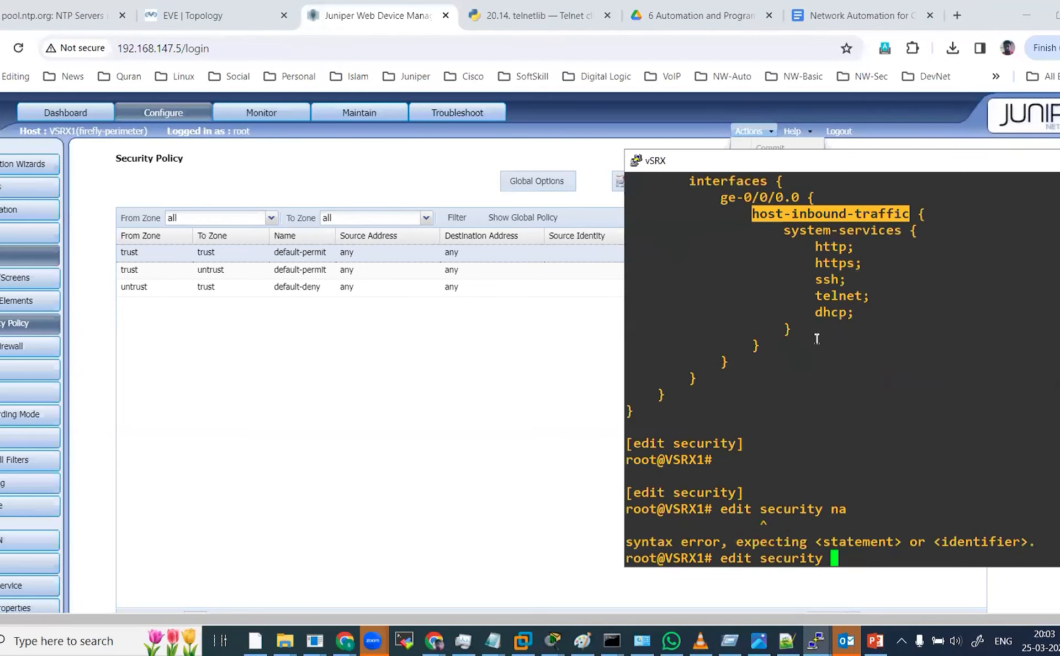
# Retry entering the hierarchy with edit security nat from the security level.
pyautogui.write('nat')
pyautogui.press('Return')
pyautogui.press('Up')
pyautogui.press('Left')
pyautogui.press('Left')
pyautogui.press('Left')
pyautogui.press('Left')
pyautogui.press('Left')
pyautogui.press('Left')
pyautogui.press('Left')
pyautogui.press('Left')
pyautogui.press('Left')
pyautogui.press('Left')
pyautogui.press('Left')
pyautogui.press('Left')
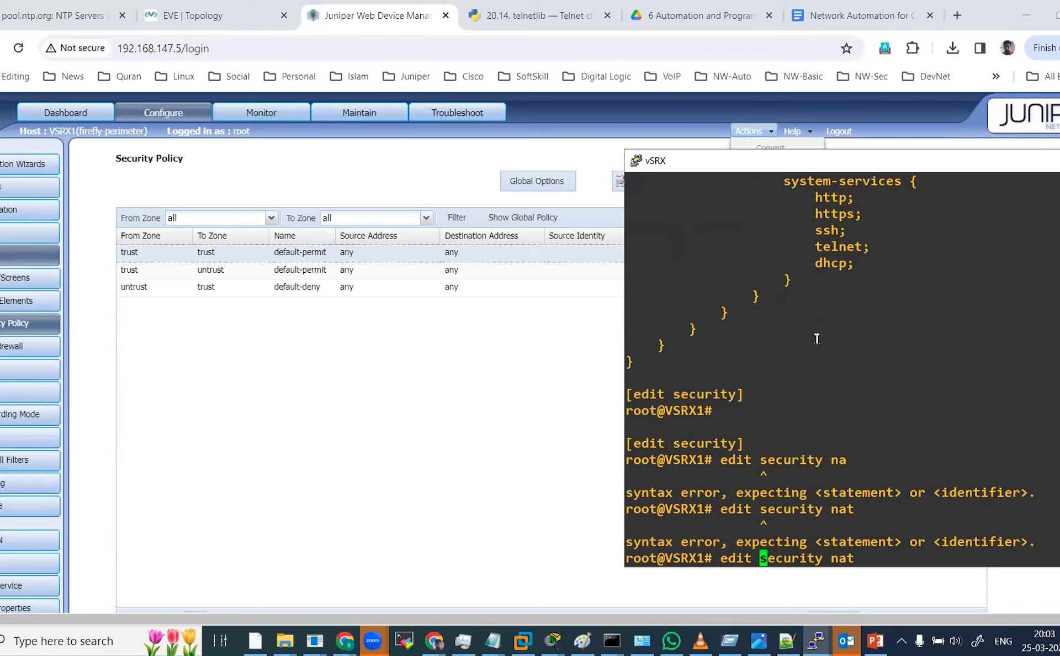
# Return to the top of the configuration hierarchy and exit configuration mode.
pyautogui.hotkey('ctrl', 'u')
pyautogui.write('show')
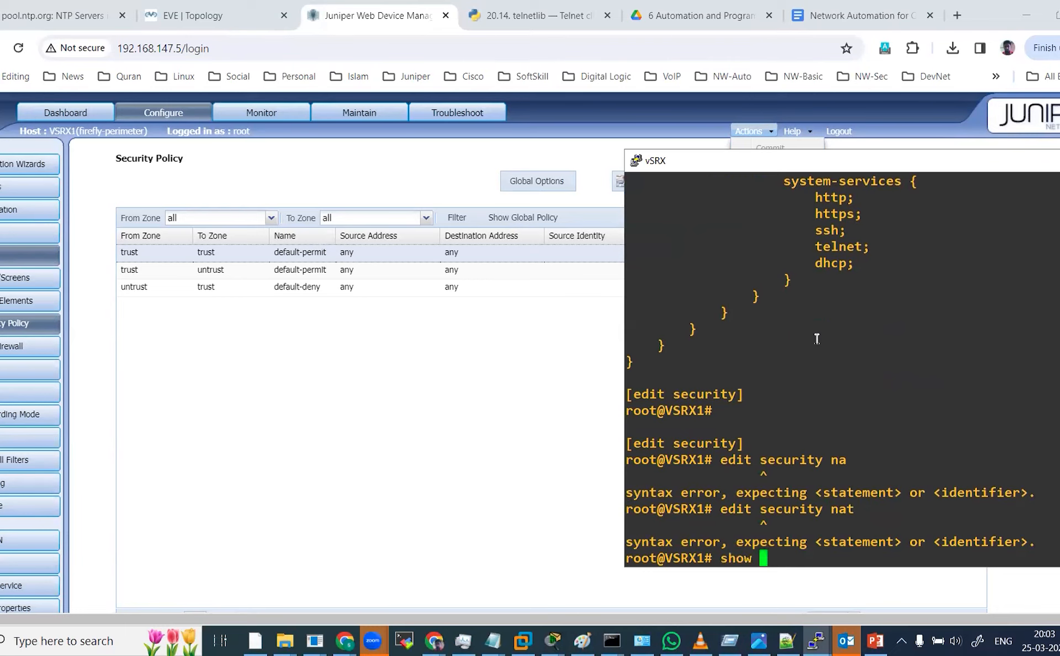
pyautogui.press('Up')
pyautogui.press('Up')
pyautogui.press('Return')
pyautogui.write('show')
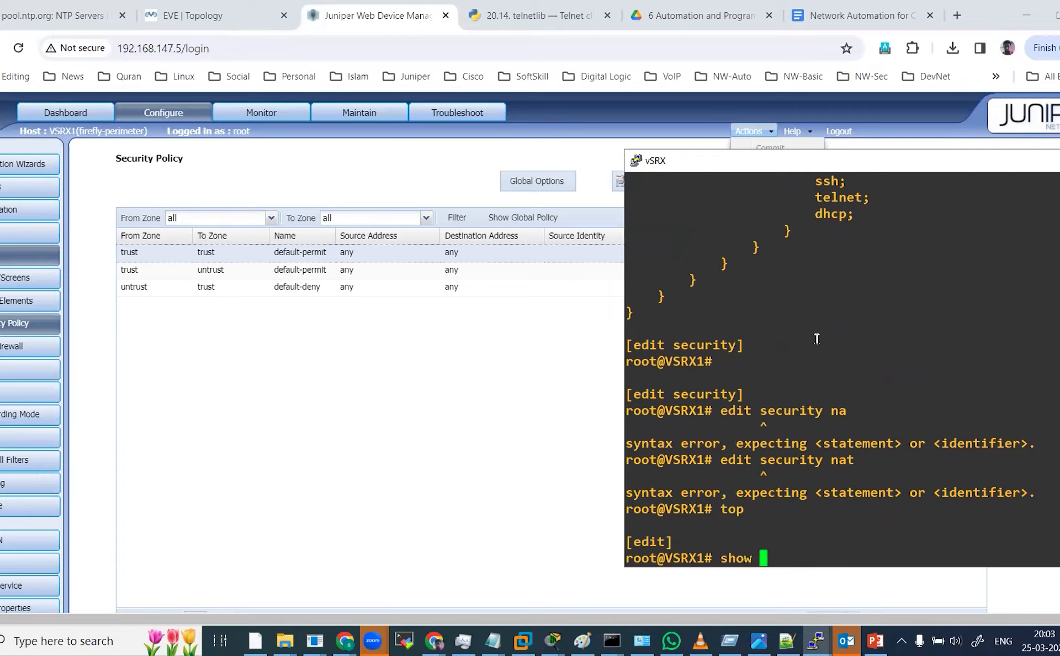
pyautogui.press('BackSpace')
pyautogui.press('BackSpace')
pyautogui.press('BackSpace')
pyautogui.press('BackSpace')
pyautogui.press('BackSpace')
pyautogui.write('exit')
pyautogui.press('Return')
# Display the running configuration in set format with show configuration | display set.
pyautogui.write('show con')
pyautogui.press('space')
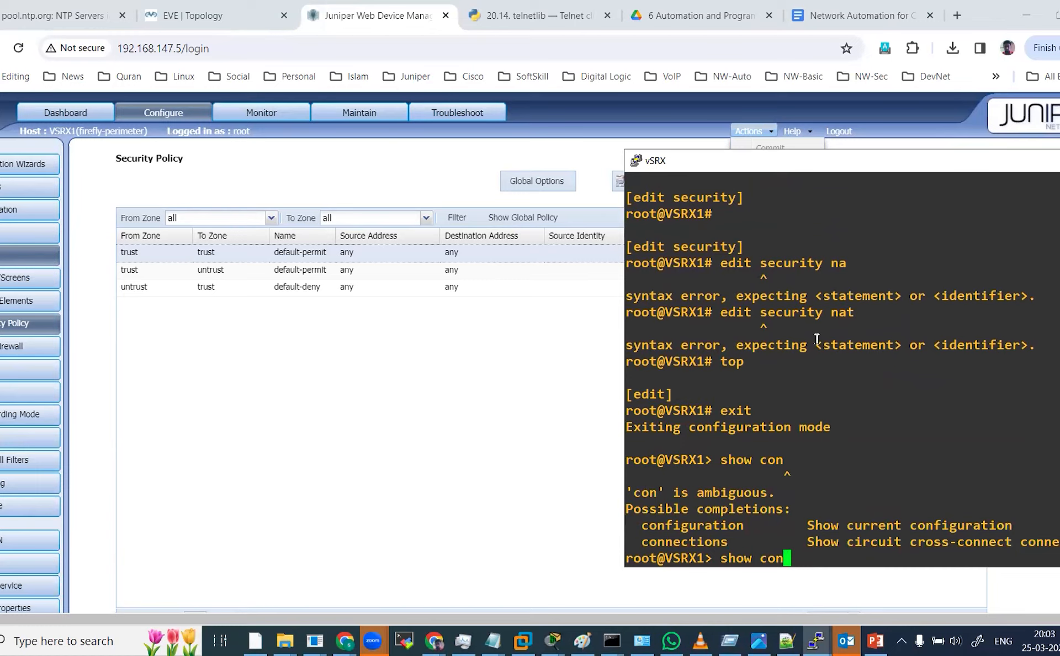
pyautogui.write('figuration | d')
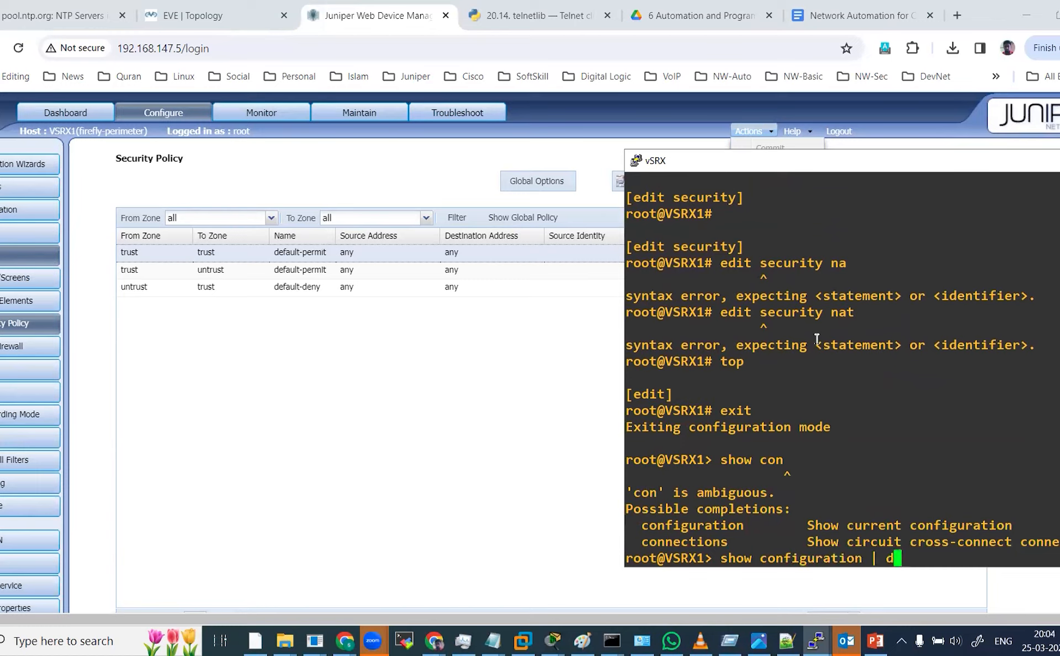
pyautogui.write('isplay set')
pyautogui.press('Return')
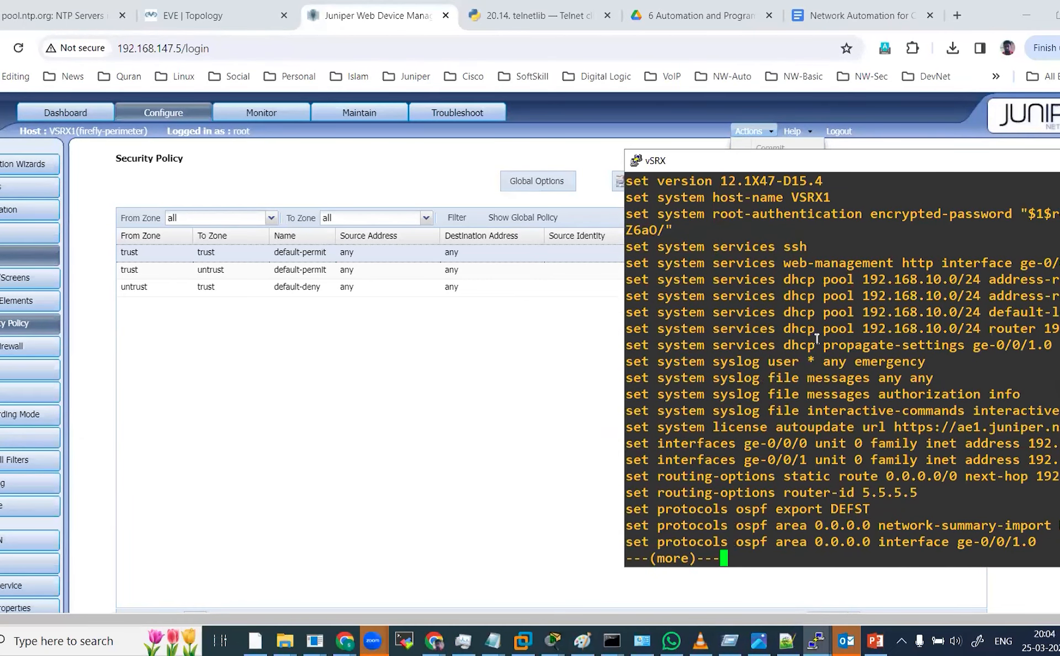
# Page through the set-format configuration to the NAT-SOURCE rule-set and highlight its from interface ge-0/0/1.0 line.
pyautogui.press('Return')
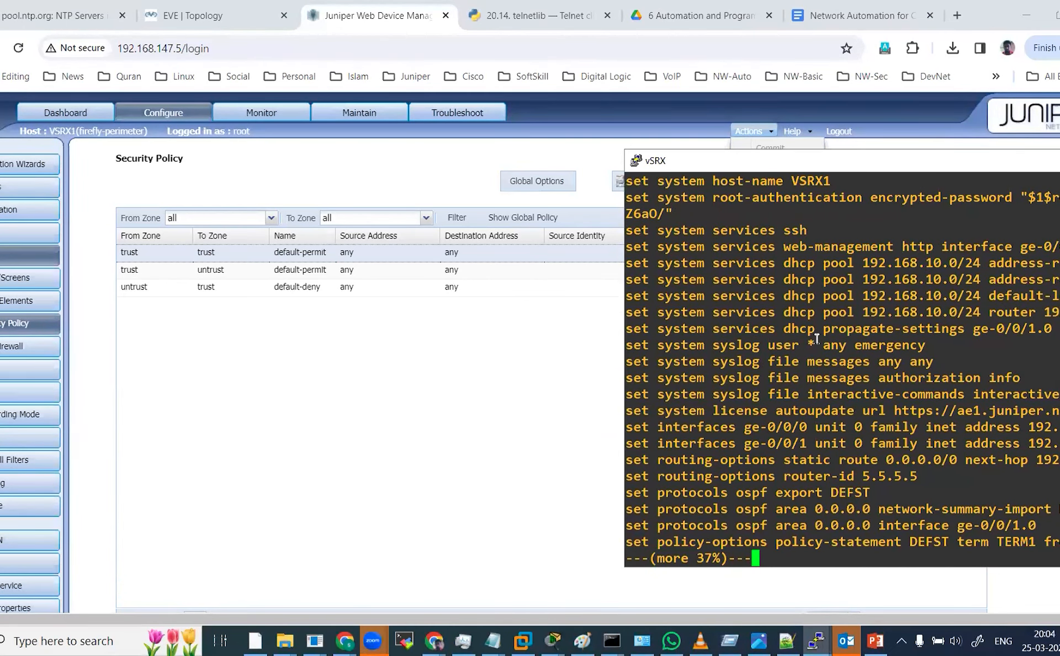
pyautogui.press('Return')
pyautogui.press('Return')
pyautogui.press('Return')
pyautogui.press('Return')
pyautogui.press('Return')
pyautogui.press('Return')
pyautogui.press('Return')
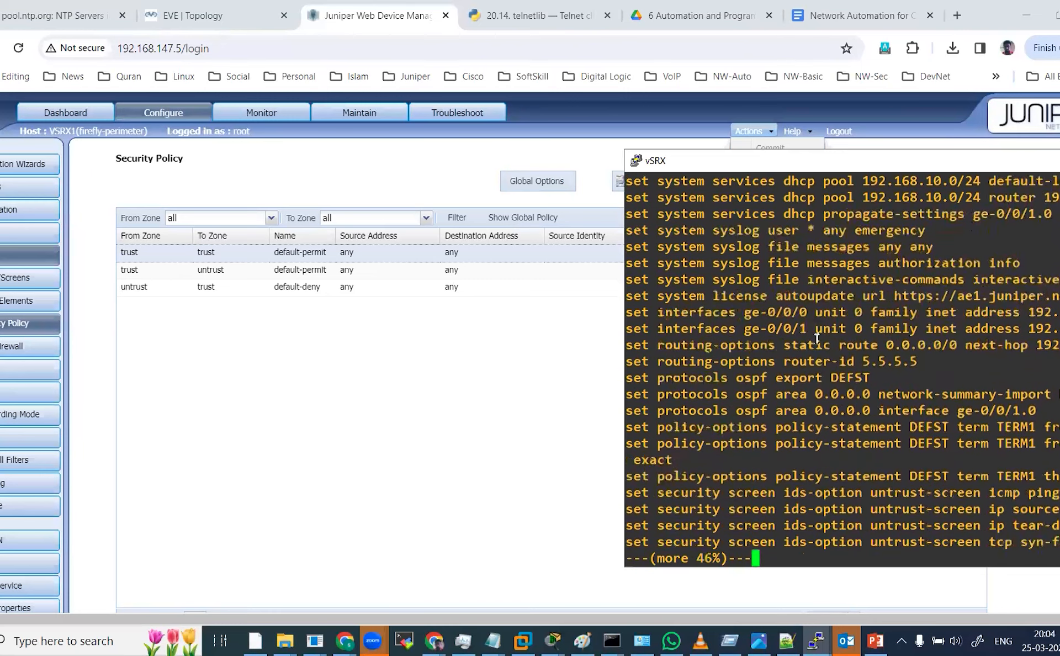
pyautogui.press('Return')
pyautogui.press('Return')
pyautogui.press('Return')
pyautogui.press('Return')
pyautogui.press('Return')
pyautogui.press('Return')
pyautogui.press('Return')
pyautogui.press('Return')
pyautogui.press('Return')
pyautogui.press('Return')
pyautogui.press('Return')
pyautogui.press('Return')
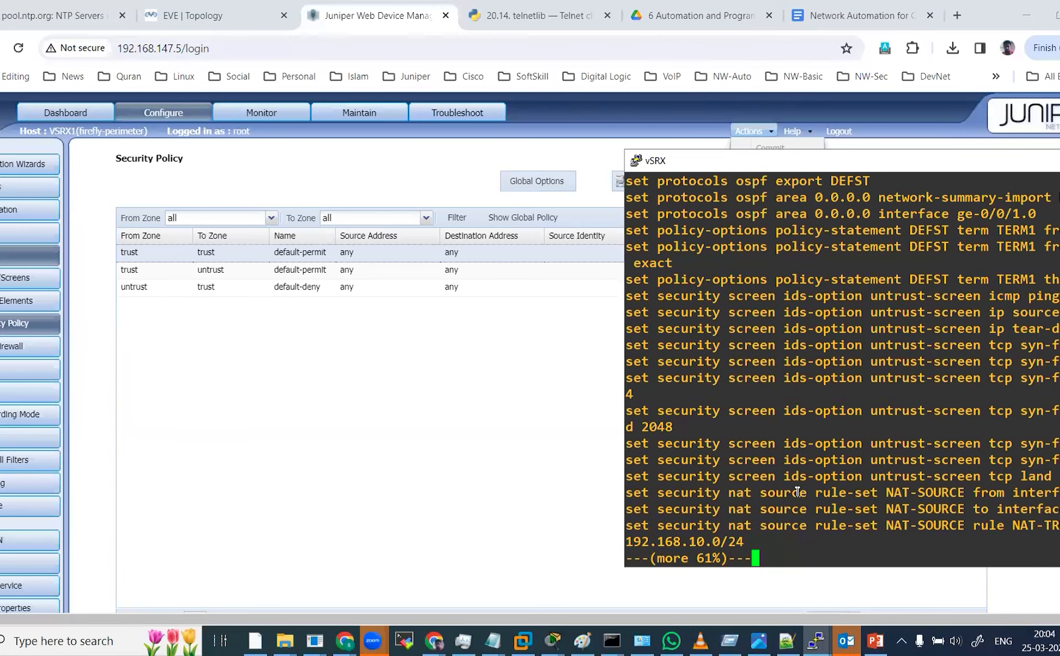
pyautogui.moveTo(817, 160); pyautogui.dragTo(618, 158)
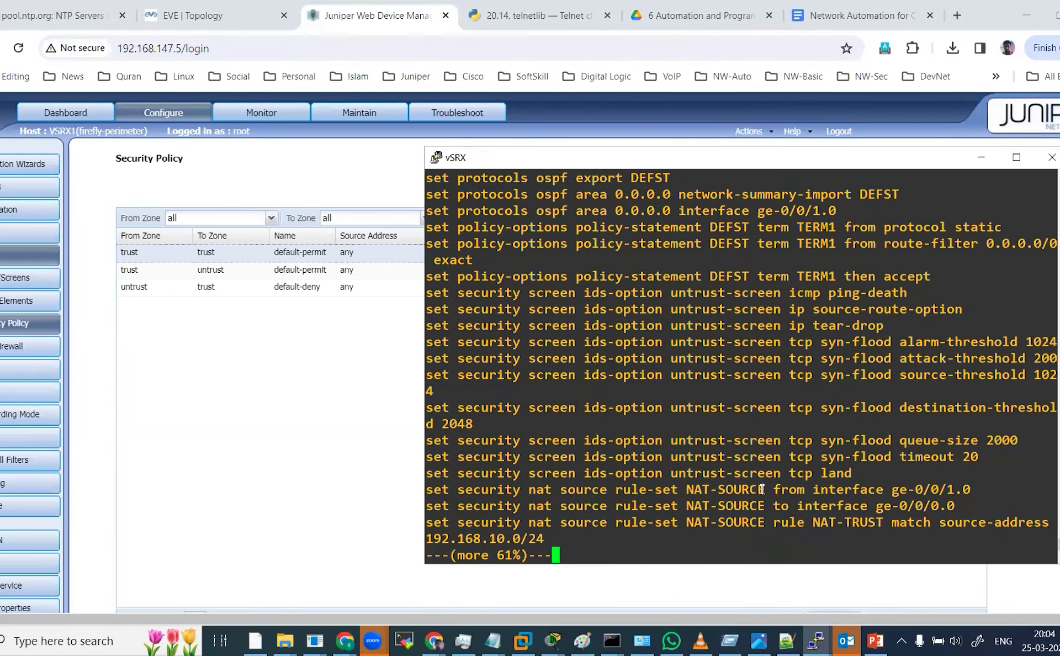
pyautogui.moveTo(774, 490); pyautogui.dragTo(967, 489)
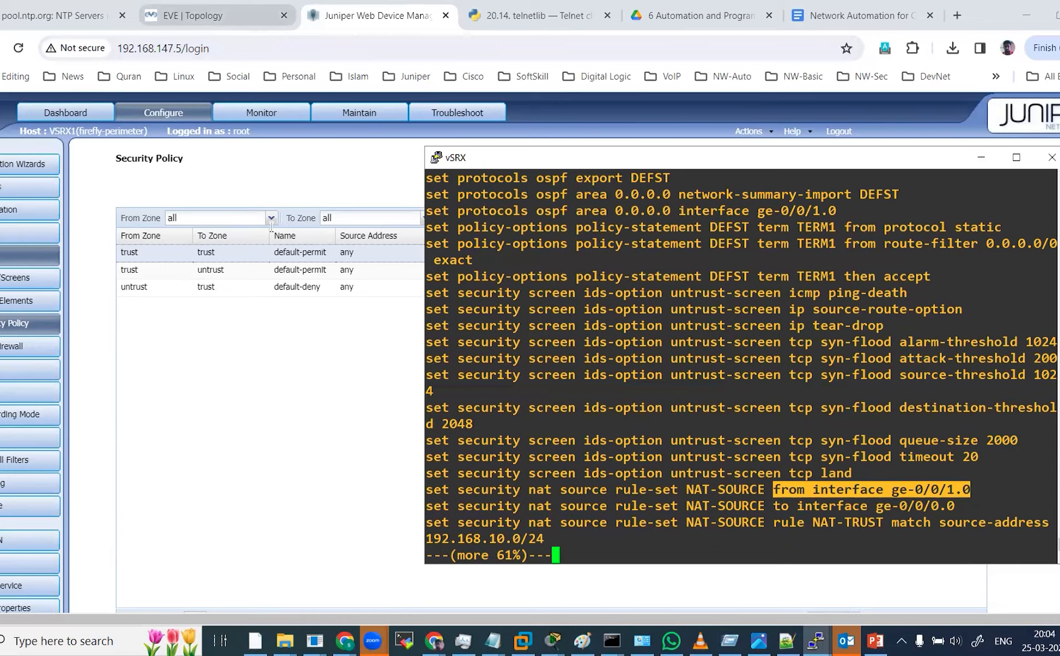
# Compare the NAT interfaces with the EVE topology tab and return to the vSRX console.
pyautogui.click(219, 16)
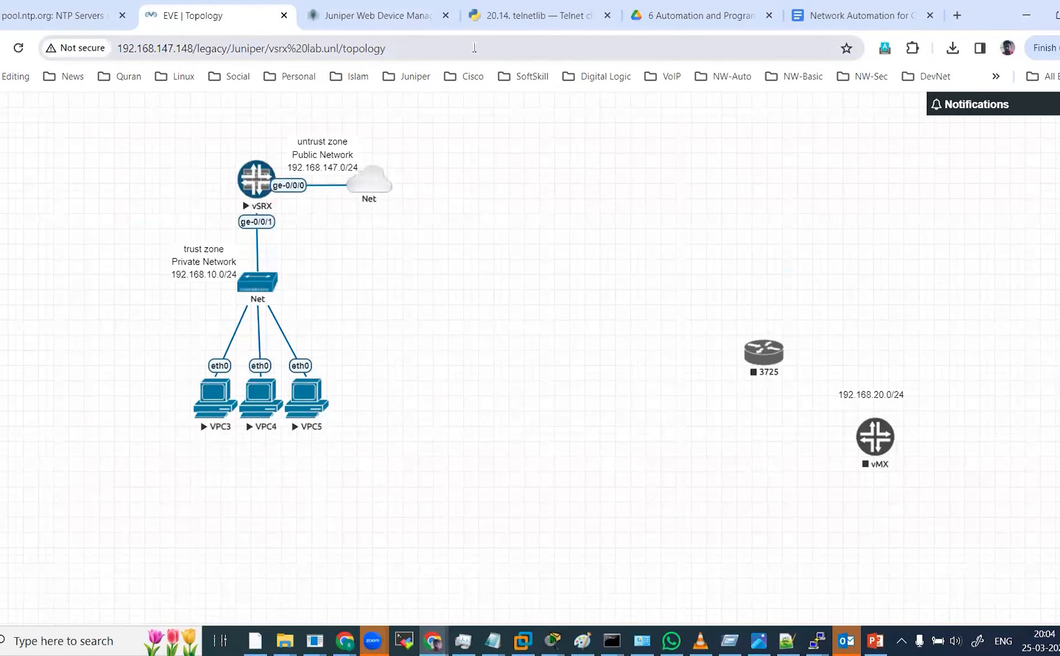
pyautogui.click(385, 14)
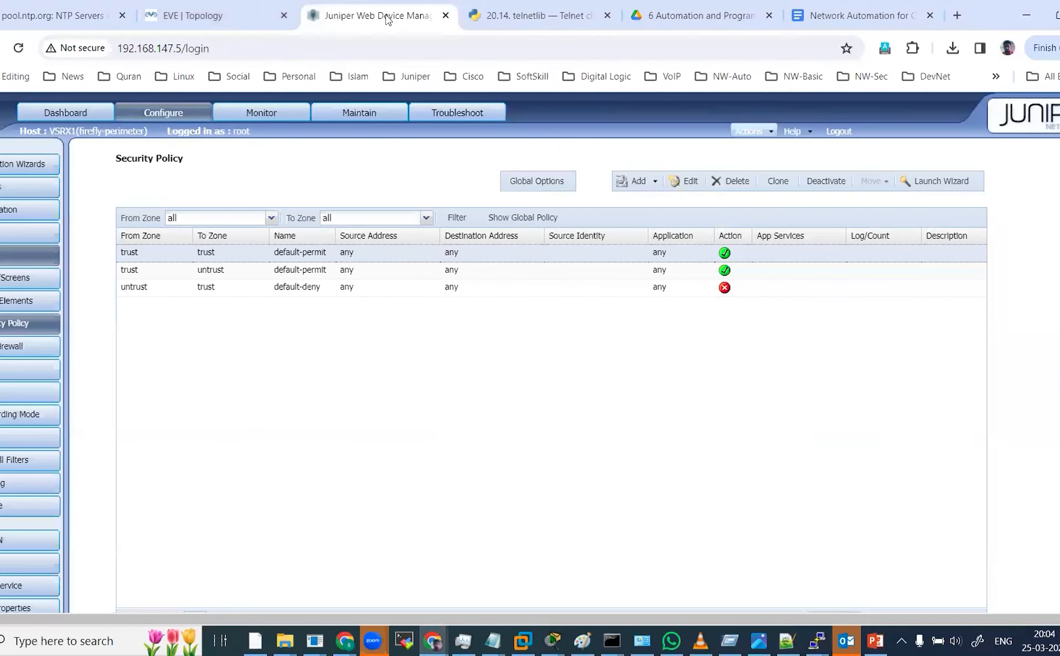
pyautogui.click(255, 12)
pyautogui.hotkey('alt', 'Tab')
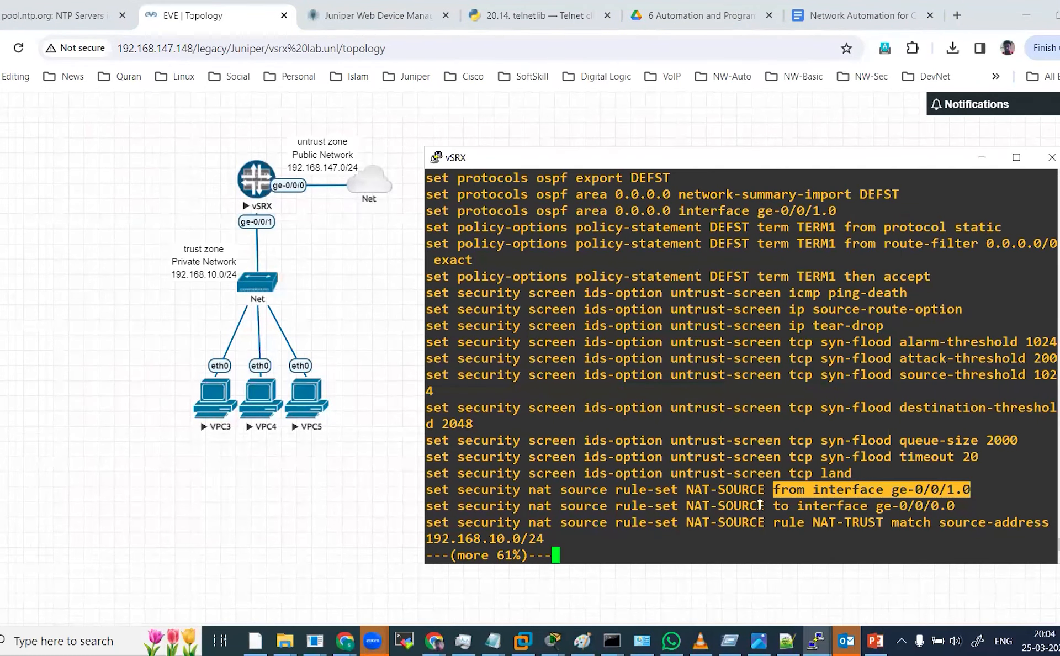
# Highlight the NAT-SOURCE to-interface ge-0/0/0.0 line and the NAT-TRUST rule name, then page further through the configuration.
pyautogui.moveTo(774, 506); pyautogui.dragTo(951, 505)
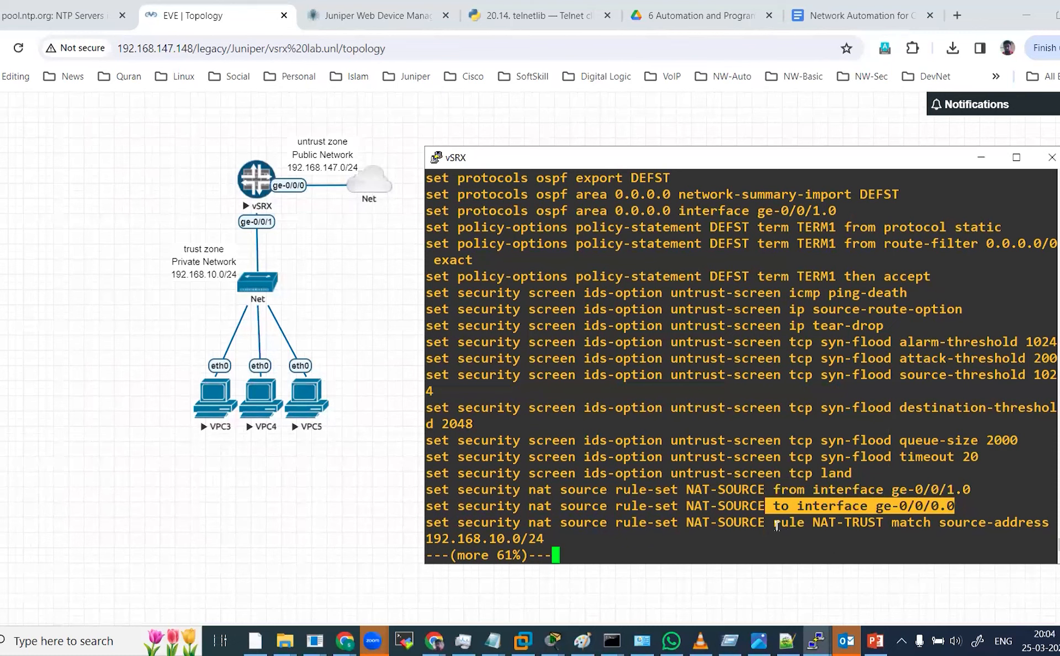
pyautogui.moveTo(813, 524); pyautogui.dragTo(874, 513)
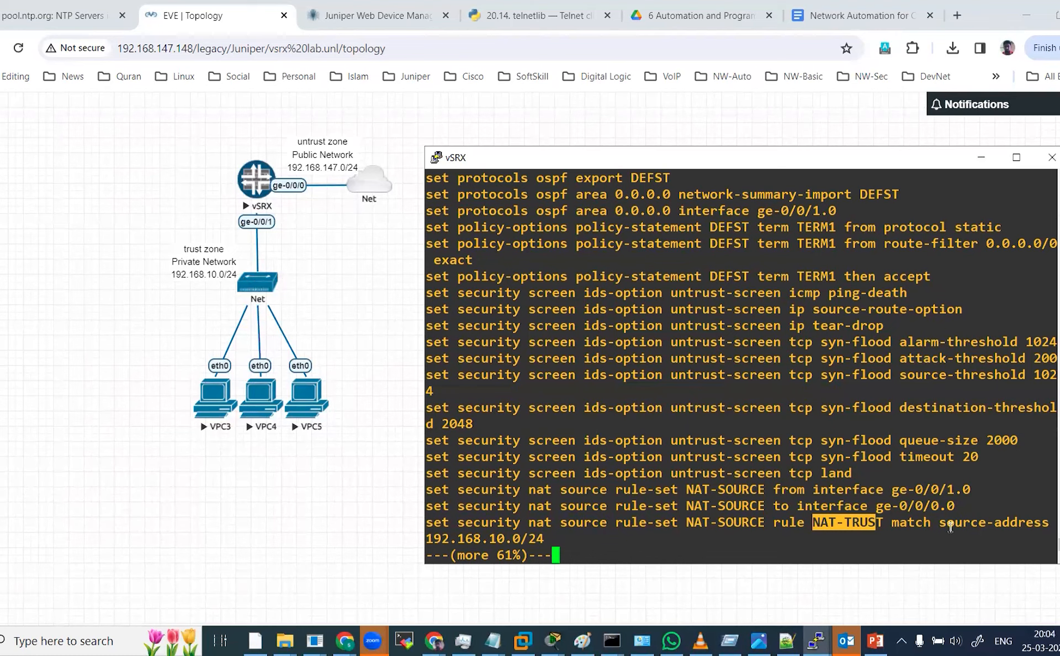
pyautogui.click(756, 547)
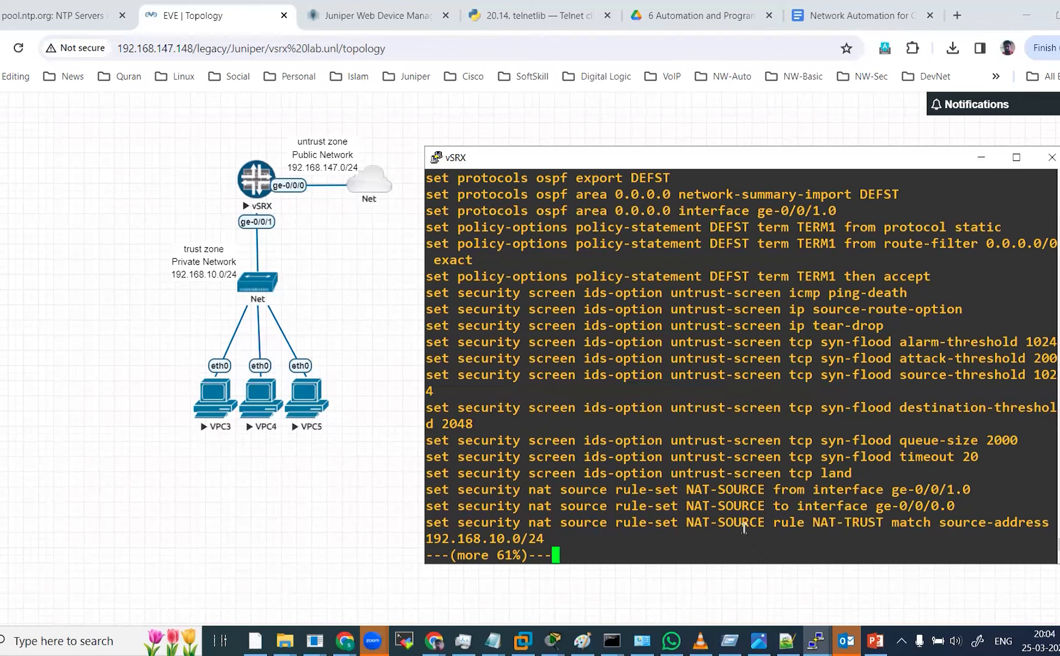
pyautogui.press('Return')
pyautogui.press('Return')
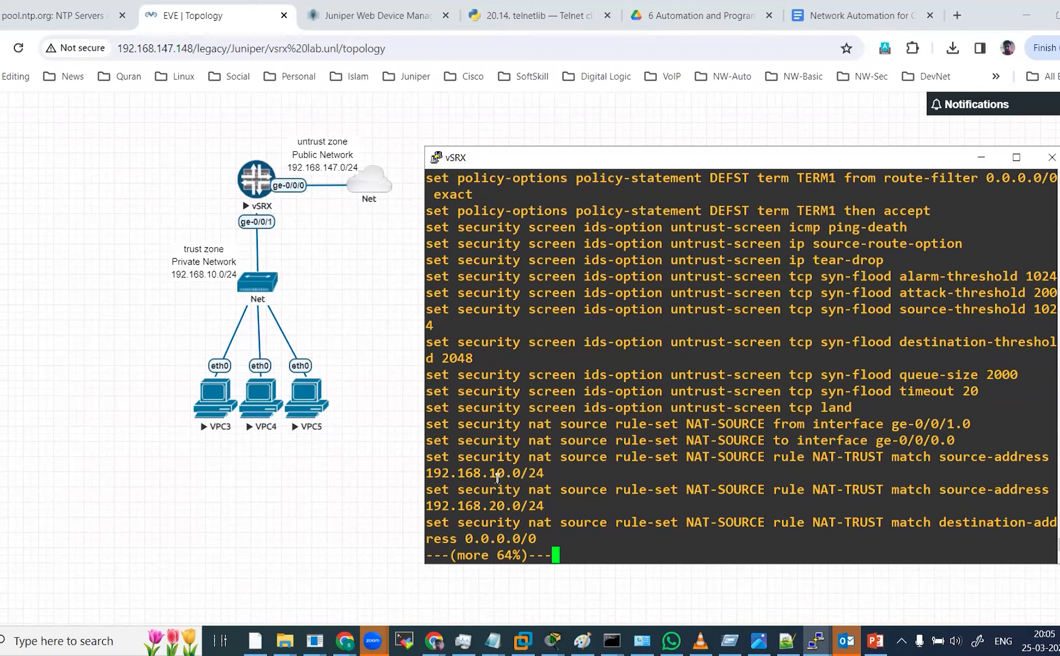
# Highlight the NAT-TRUST source addresses 192.168.10.0/24 and 192.168.20.0/24, destination 0.0.0.0/0 and its then source-nat action.
pyautogui.moveTo(490, 473); pyautogui.dragTo(543, 467)
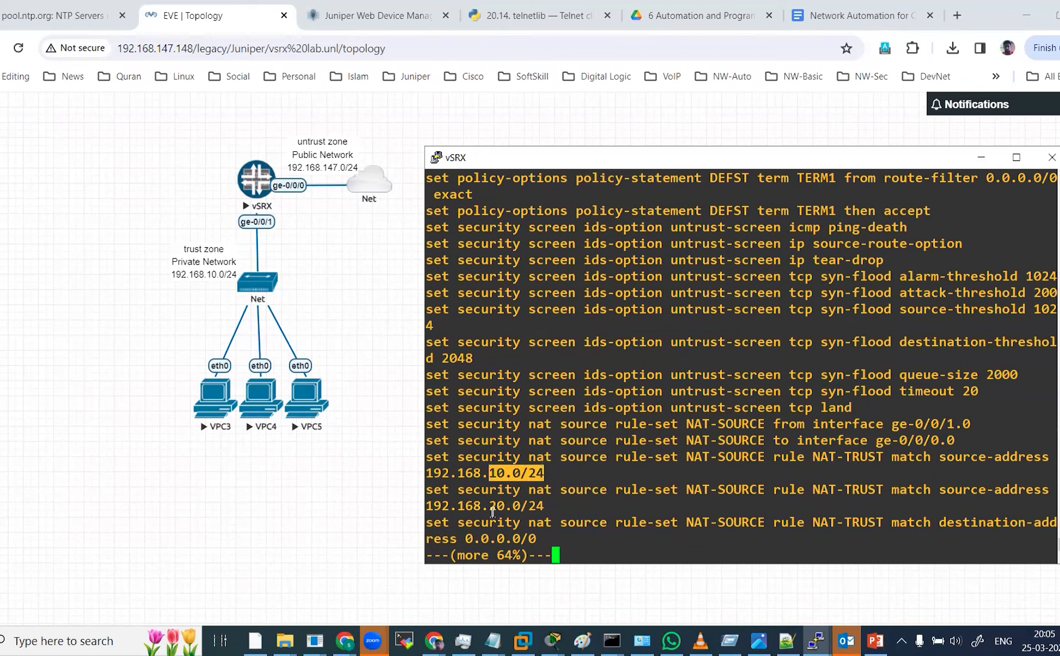
pyautogui.moveTo(490, 507); pyautogui.dragTo(552, 507)
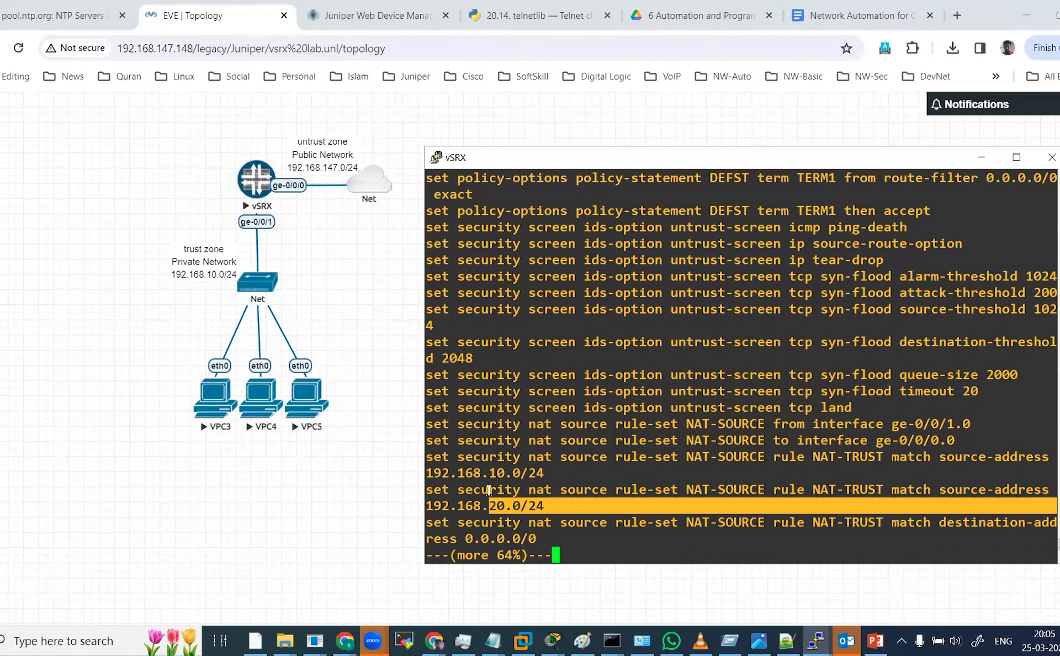
pyautogui.press('Return')
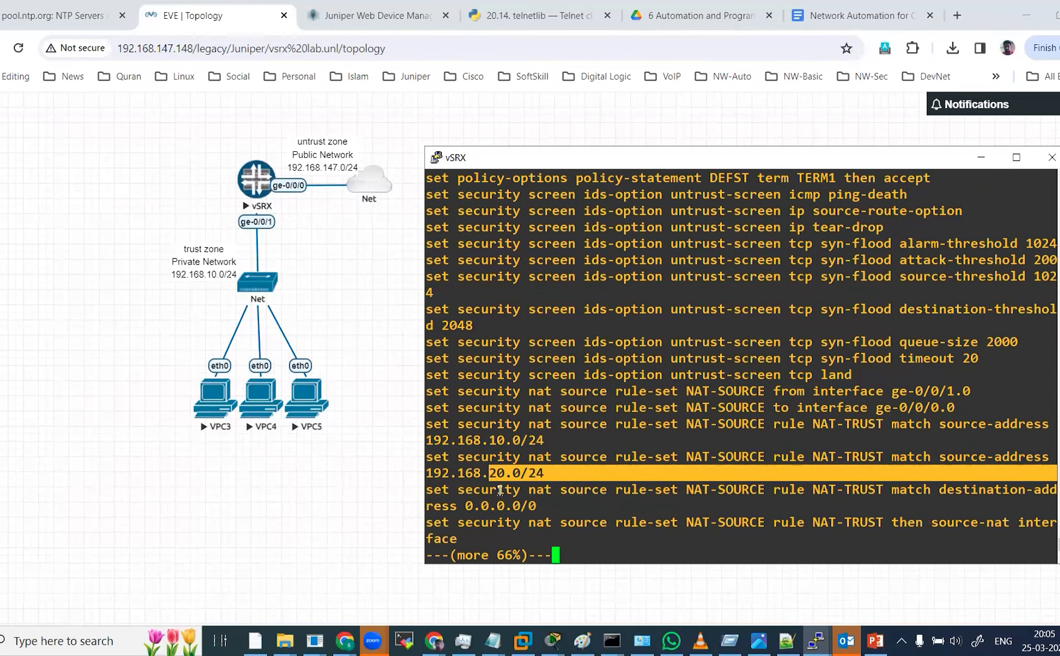
pyautogui.moveTo(458, 504); pyautogui.dragTo(545, 504)
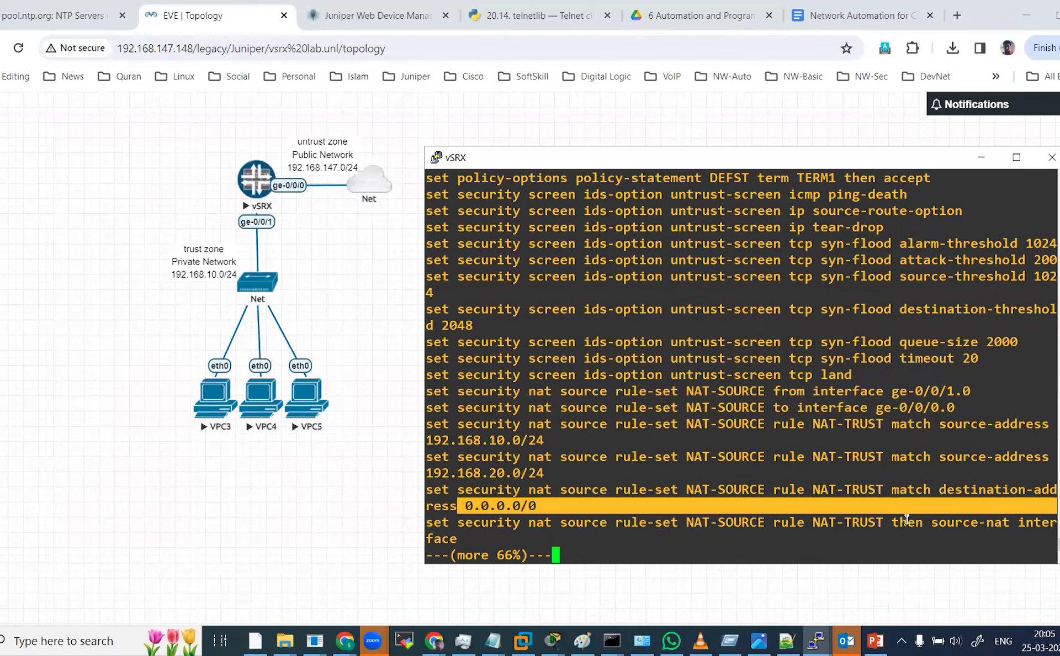
pyautogui.moveTo(887, 524); pyautogui.dragTo(924, 522)
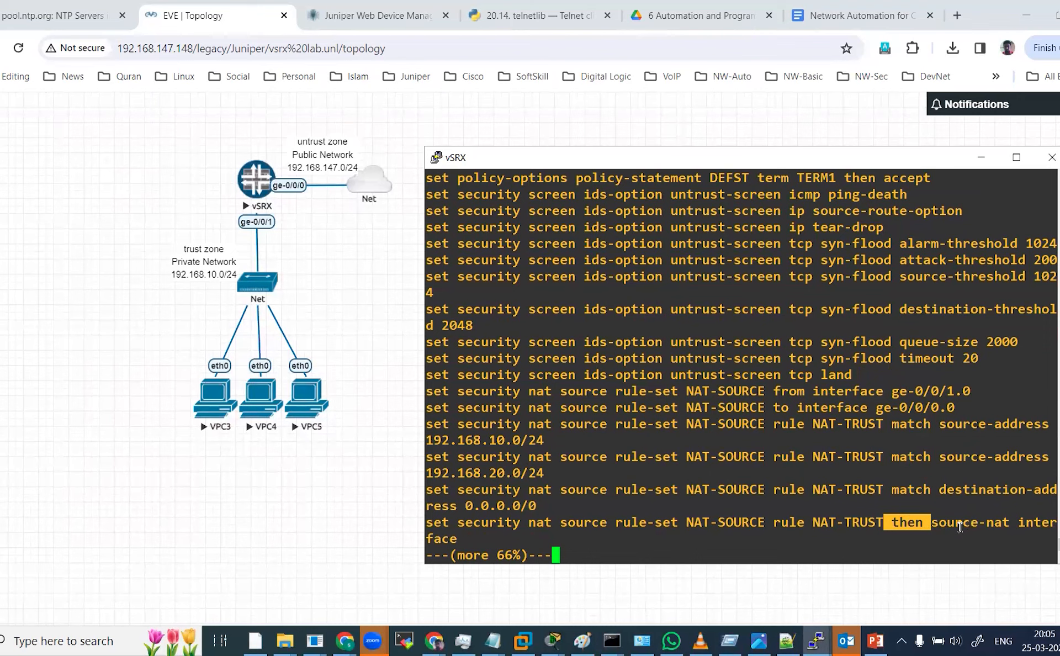
pyautogui.press('Return')
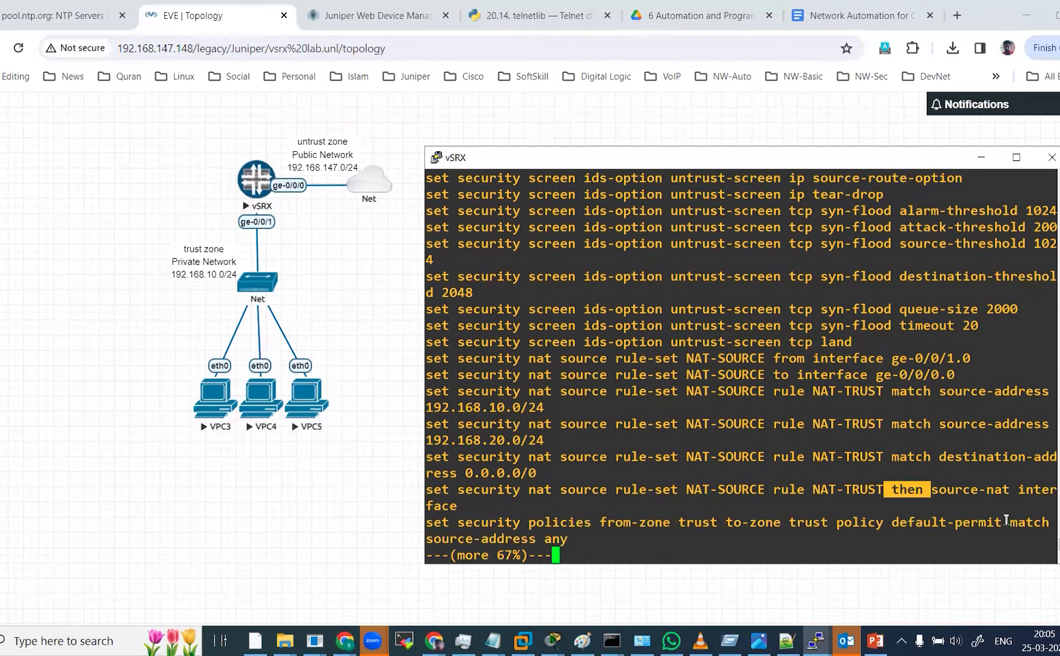
pyautogui.press('Return')
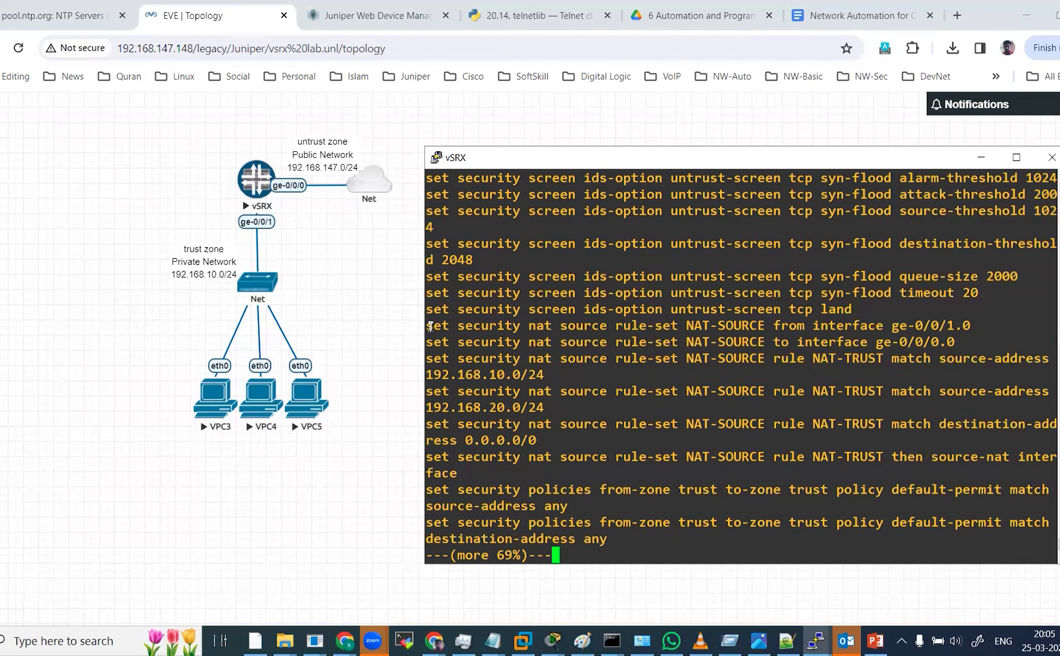
# Copy the six NAT-SOURCE set commands and paste them into the content placeholder of the last slide in PowerPoint.
pyautogui.moveTo(426, 325); pyautogui.dragTo(523, 469)
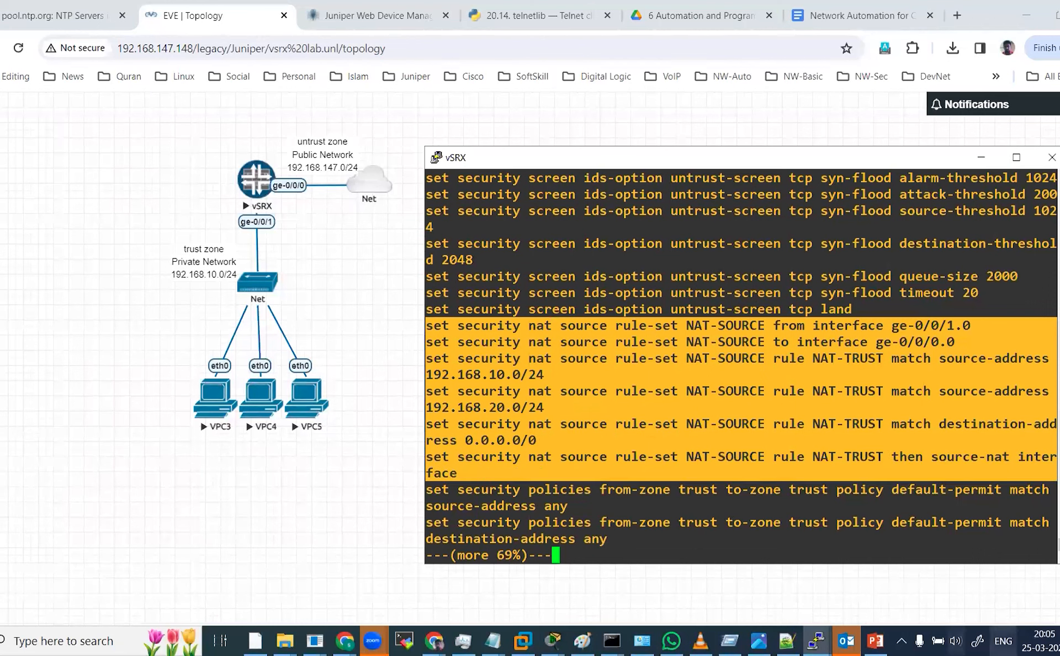
pyautogui.click(876, 641)
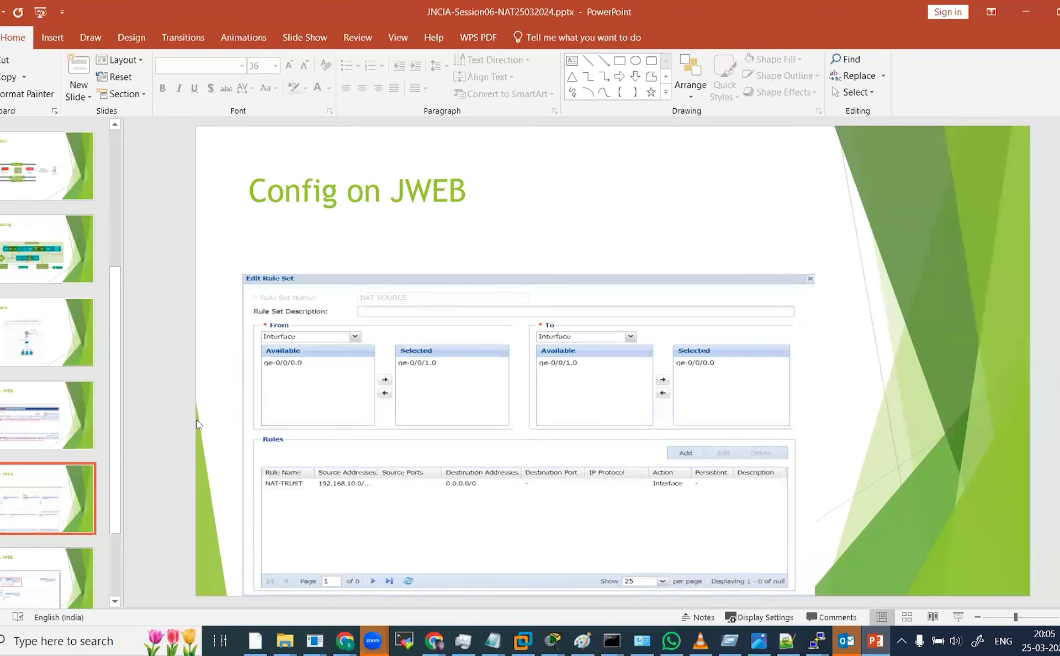
pyautogui.scroll(-3, 60, 497)
pyautogui.click(58, 495)
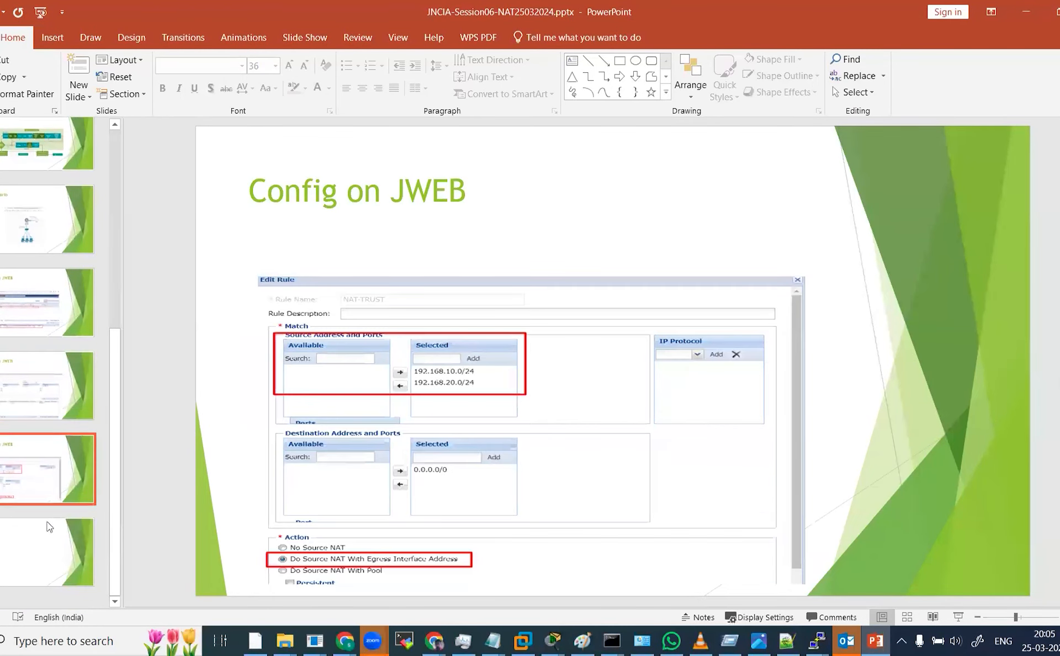
pyautogui.click(45, 548)
pyautogui.click(320, 394)
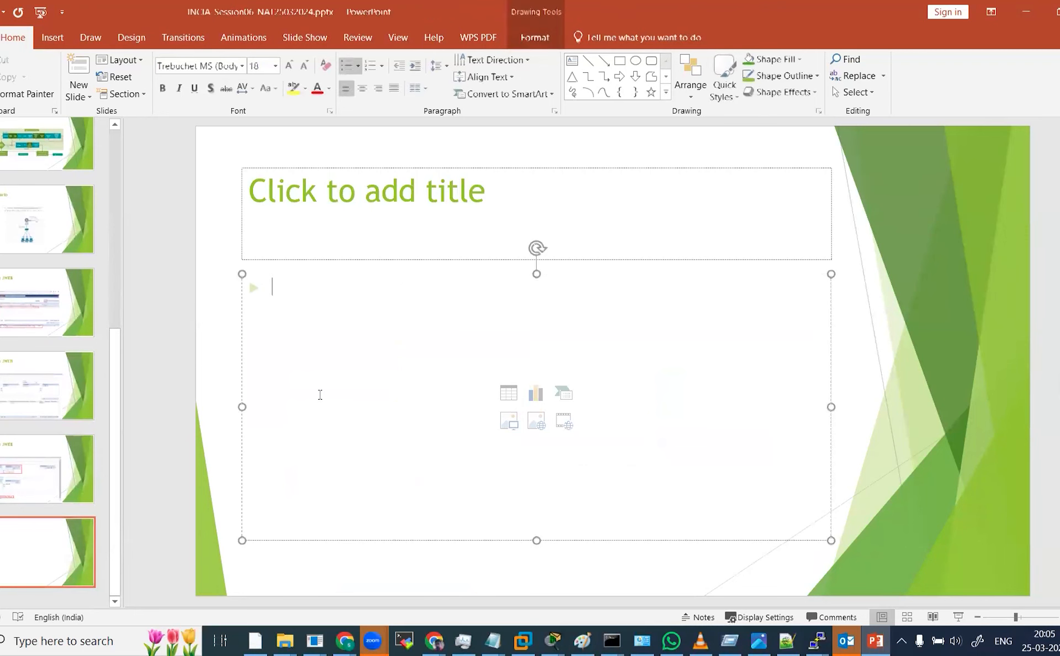
pyautogui.write('set security nat source rule-set NAT-SOURCE from interface ge-0/0/1.0 set security nat source rule-set NAT-SOURCE to interface ge-0/0/0.0 set security nat source rule-set NAT-SOURCE rule NAT-TRUST match source-address 192.168.10.0/24 set security nat source rule-set NAT-SOURCE rule NAT-TRUST match source-address 192.168.20.0/24 set security nat source rule-set NAT-SOURCE rule NAT-TRUST match destination-address 0.0.0.0/0 set security nat source rule-set NAT-SOURCE rule NAT-TRUST then source-nat interface')
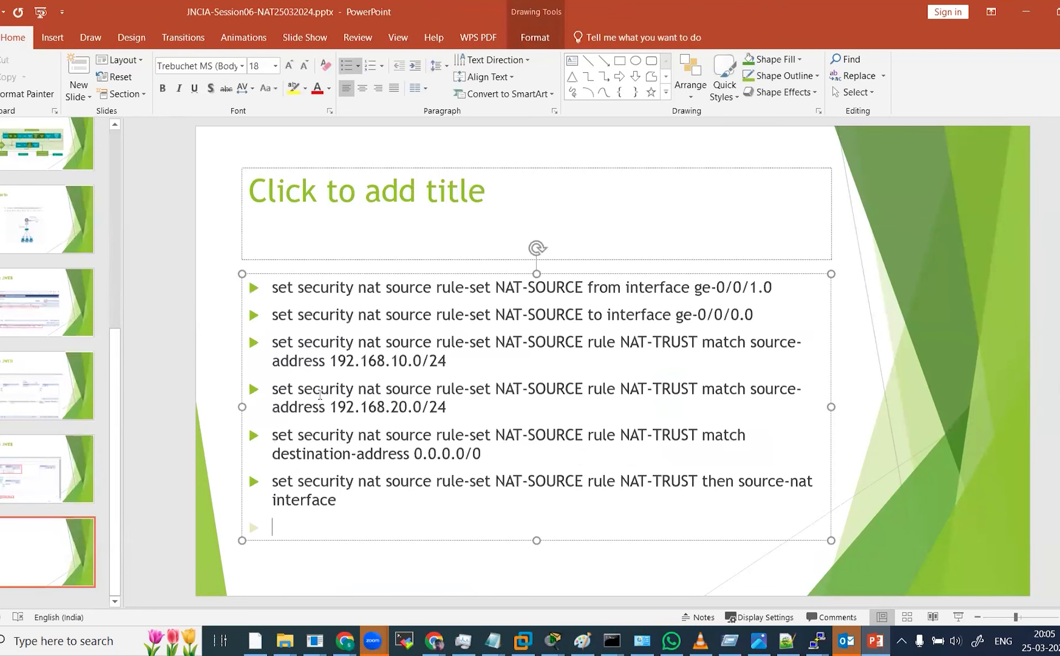
# Title the slide "NAT Config on CLI".
pyautogui.click(262, 202)
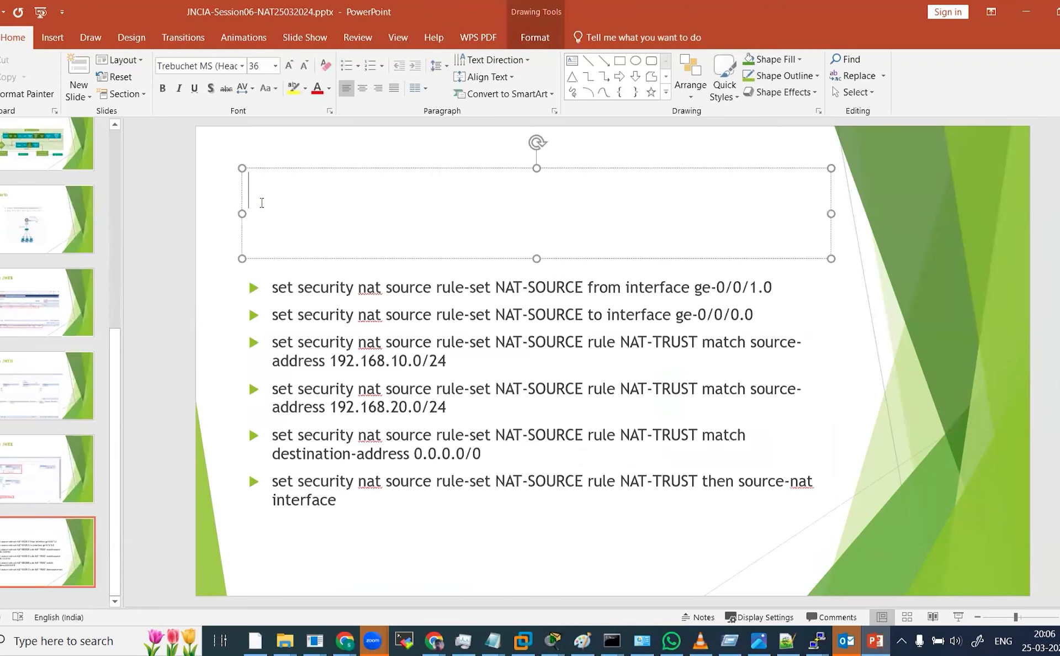
pyautogui.write('NAT Co')
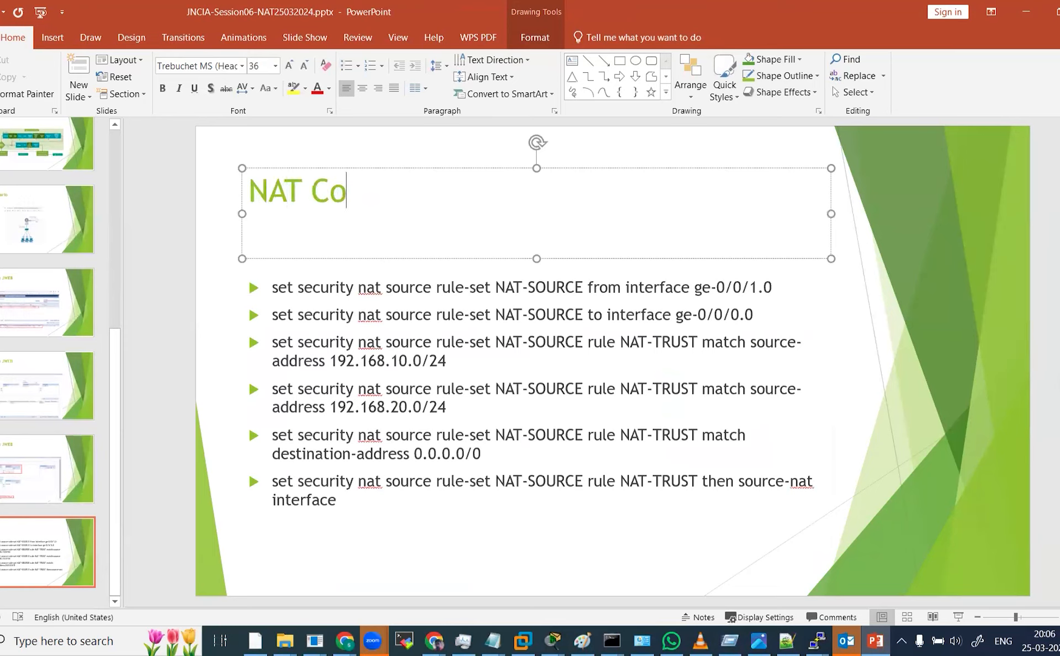
pyautogui.write('nfig o')
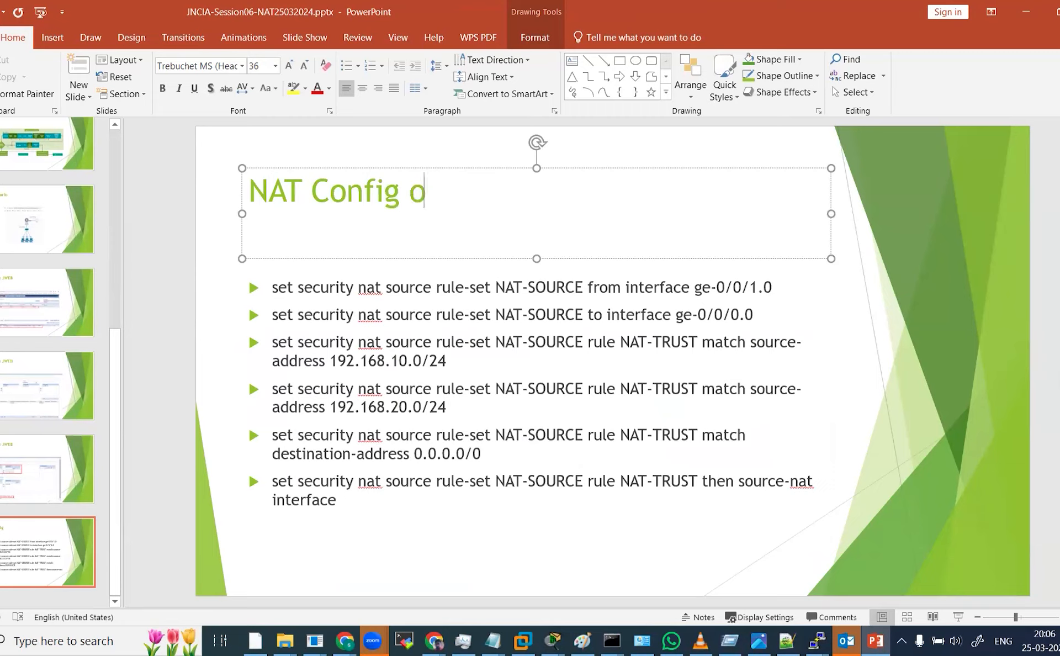
pyautogui.write('n CLI')
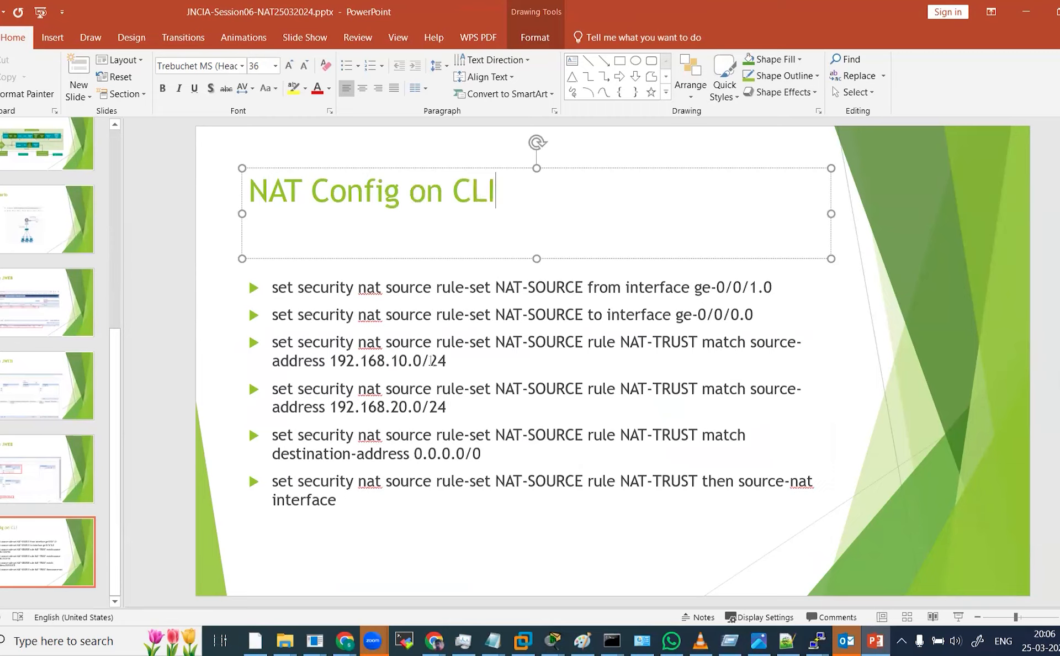
# Switch to J-Web, open the Firewall Source NAT page and compare the NAT-SOURCE rule set with the CLI commands.
pyautogui.hotkey('alt', 'Tab')
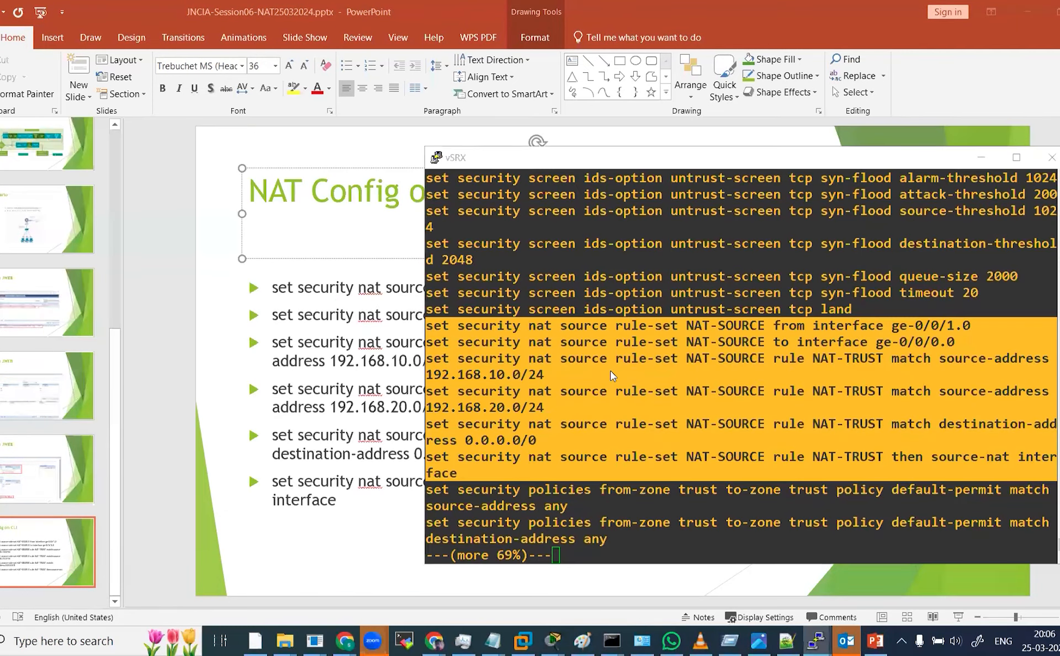
pyautogui.hotkey('alt', 'Tab')
pyautogui.hotkey('alt', 'Tab')
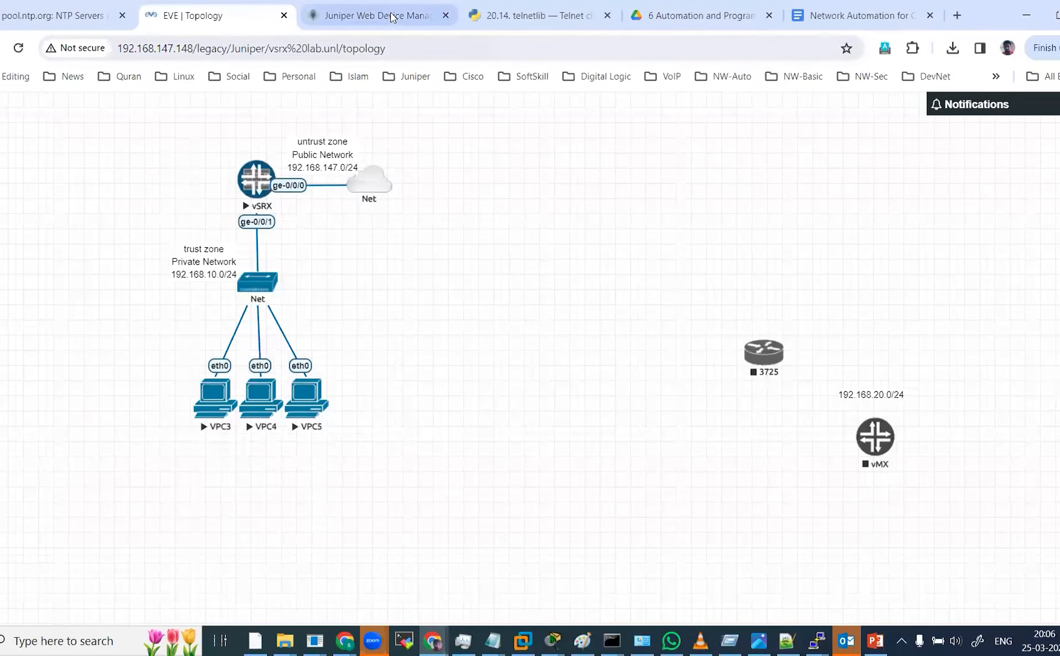
pyautogui.click(392, 18)
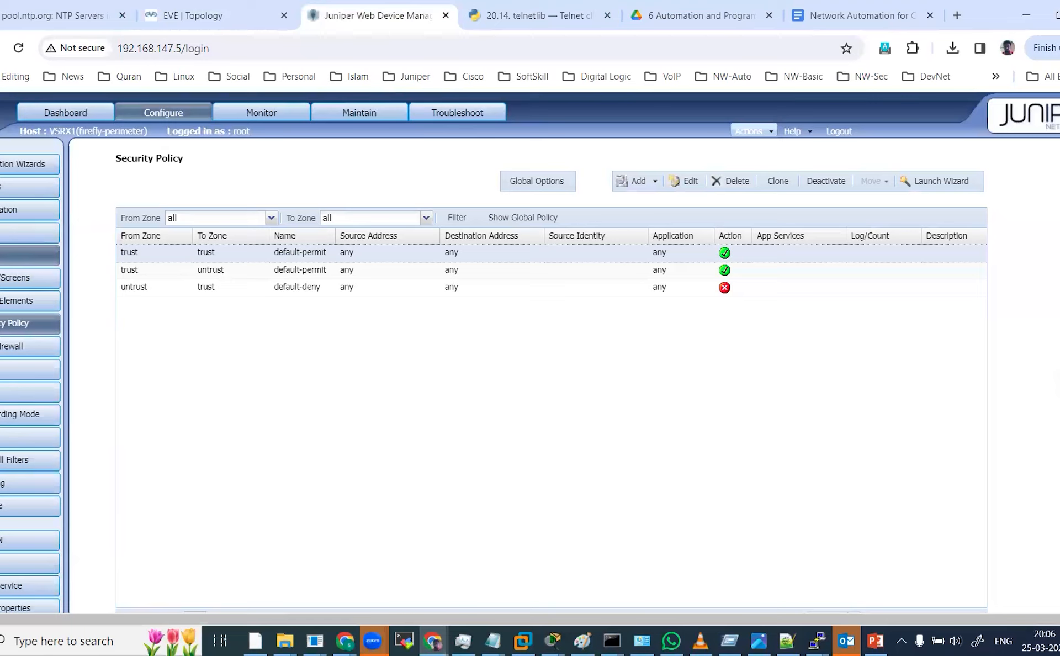
pyautogui.click(30, 255)
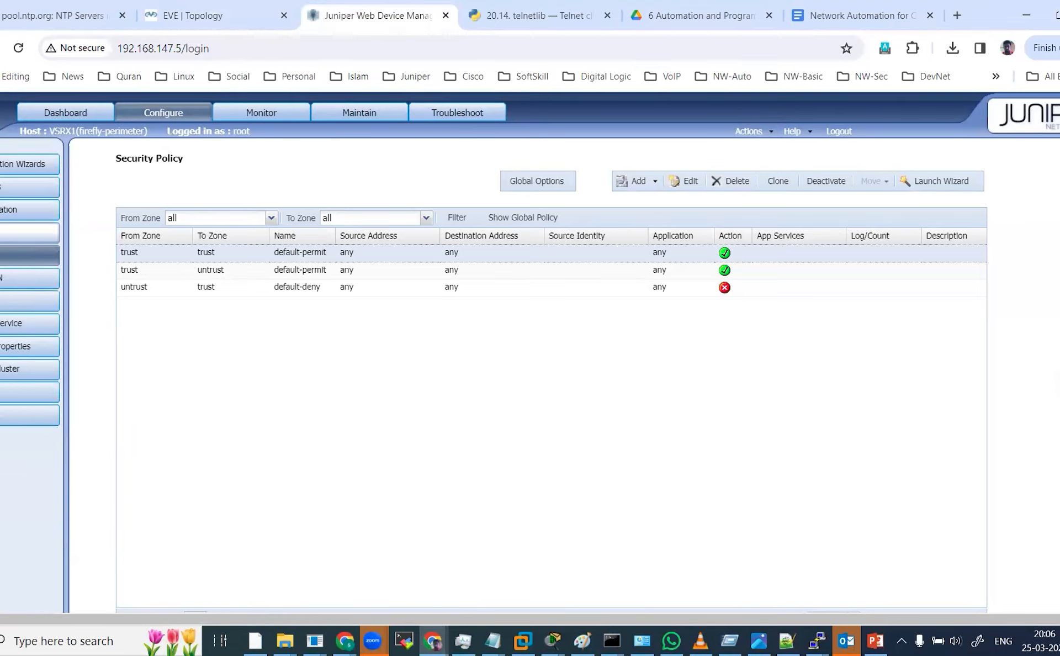
pyautogui.click(30, 232)
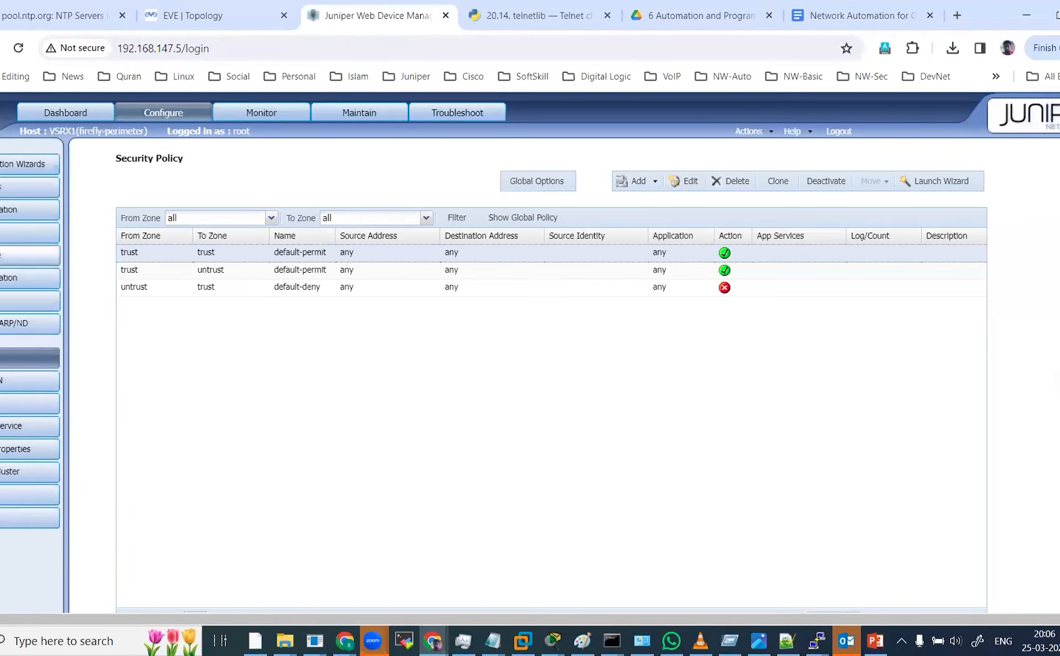
pyautogui.click(30, 255)
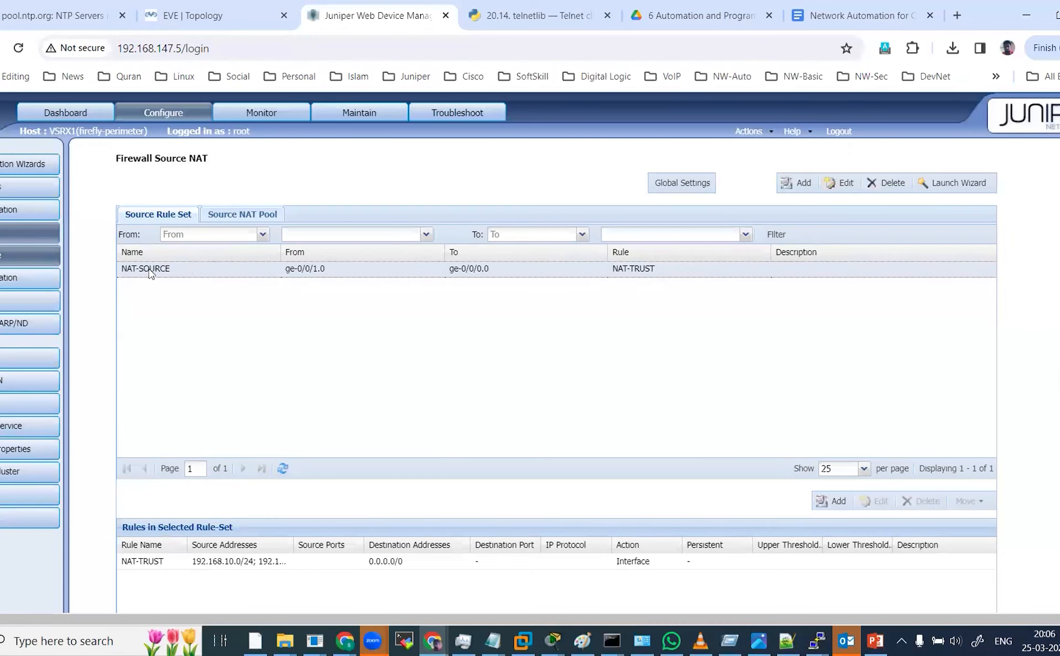
pyautogui.hotkey('alt', 'Tab')
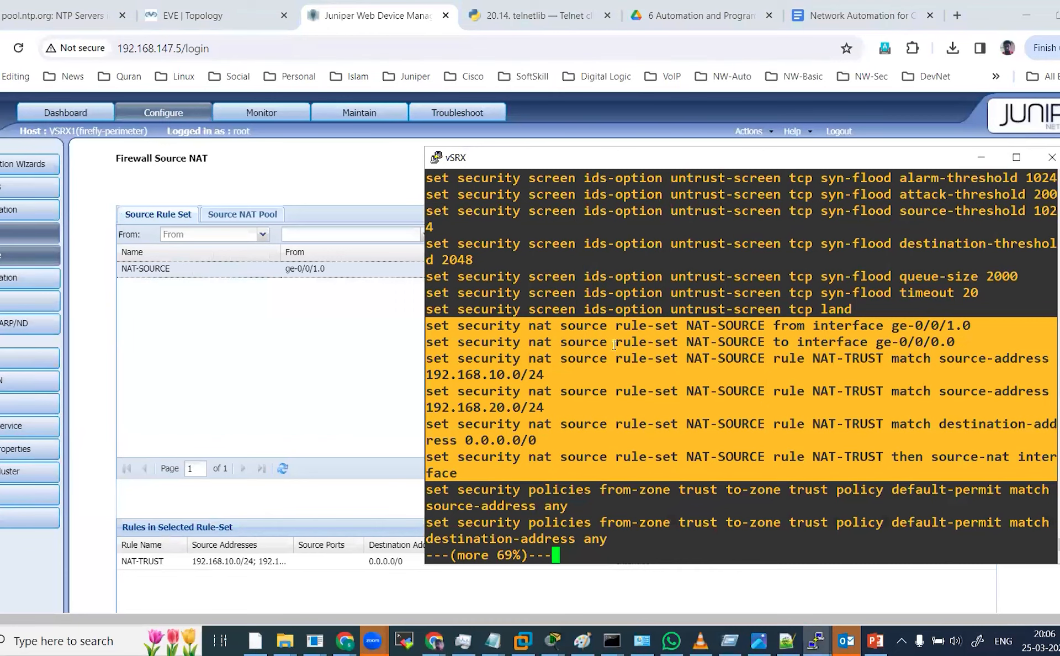
pyautogui.click(160, 344)
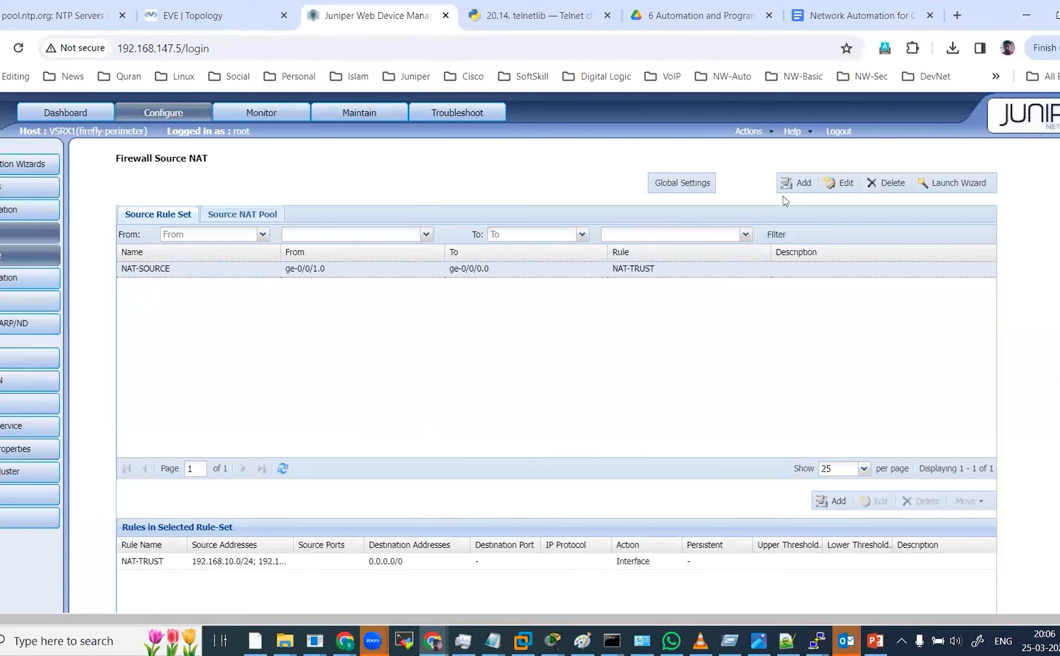
# Open the NAT-SOURCE rule set for editing in J-Web to review its interfaces and NAT-TRUST rule.
pyautogui.click(798, 182)
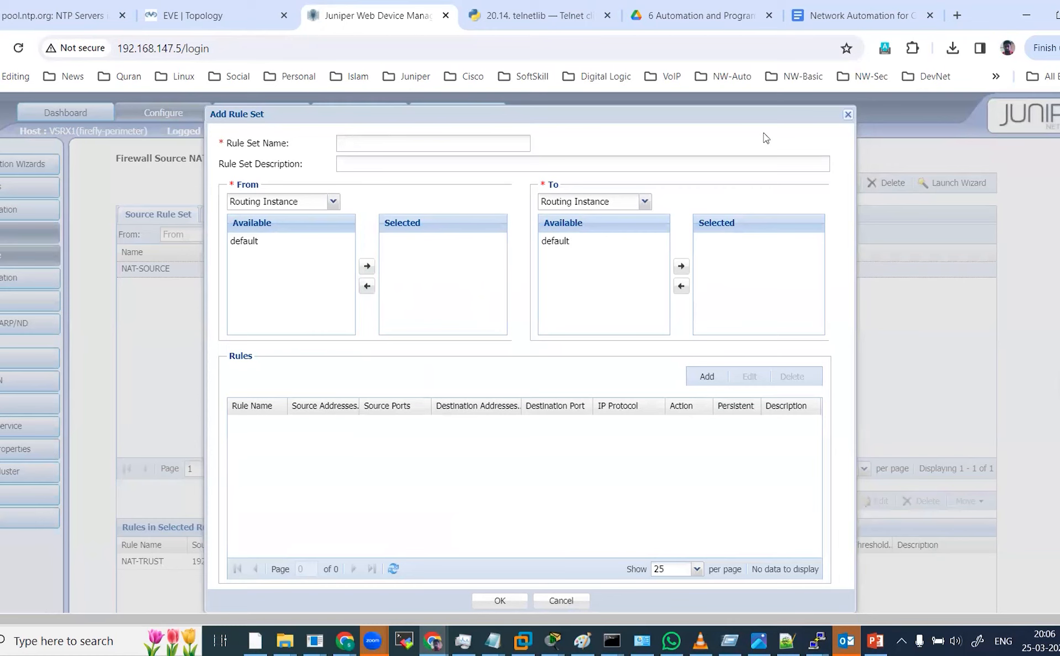
pyautogui.click(848, 115)
pyautogui.click(841, 188)
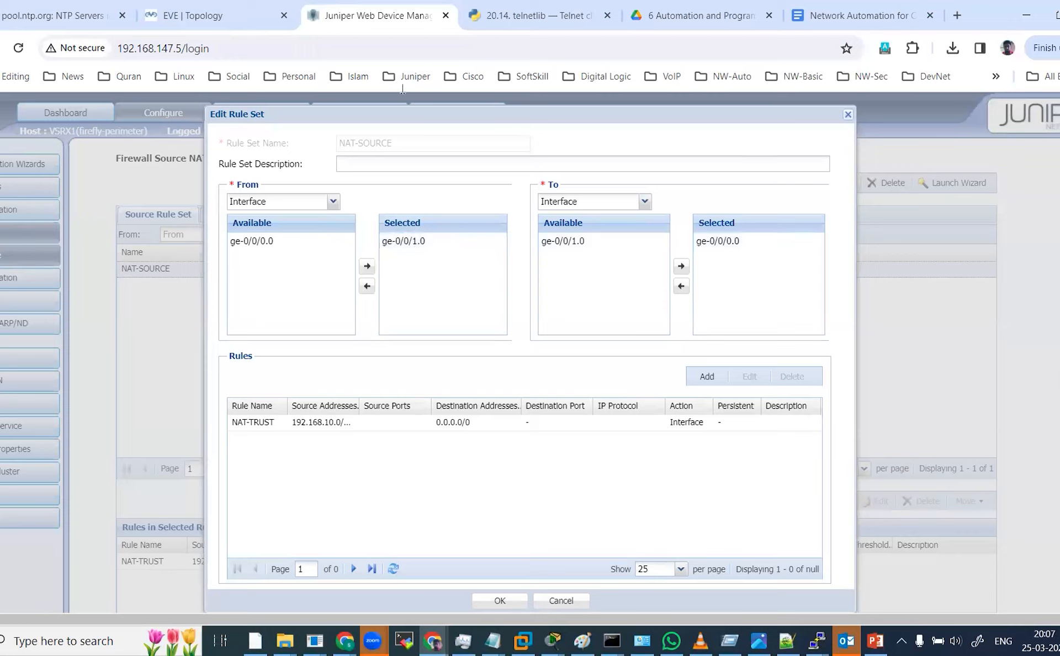
pyautogui.click(202, 17)
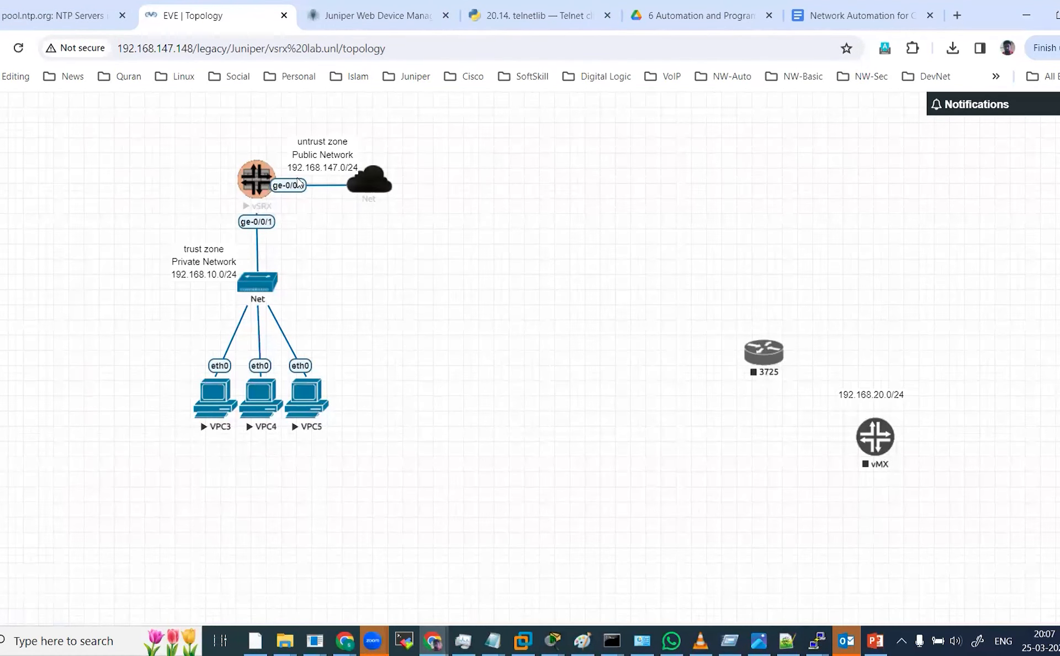
pyautogui.click(406, 26)
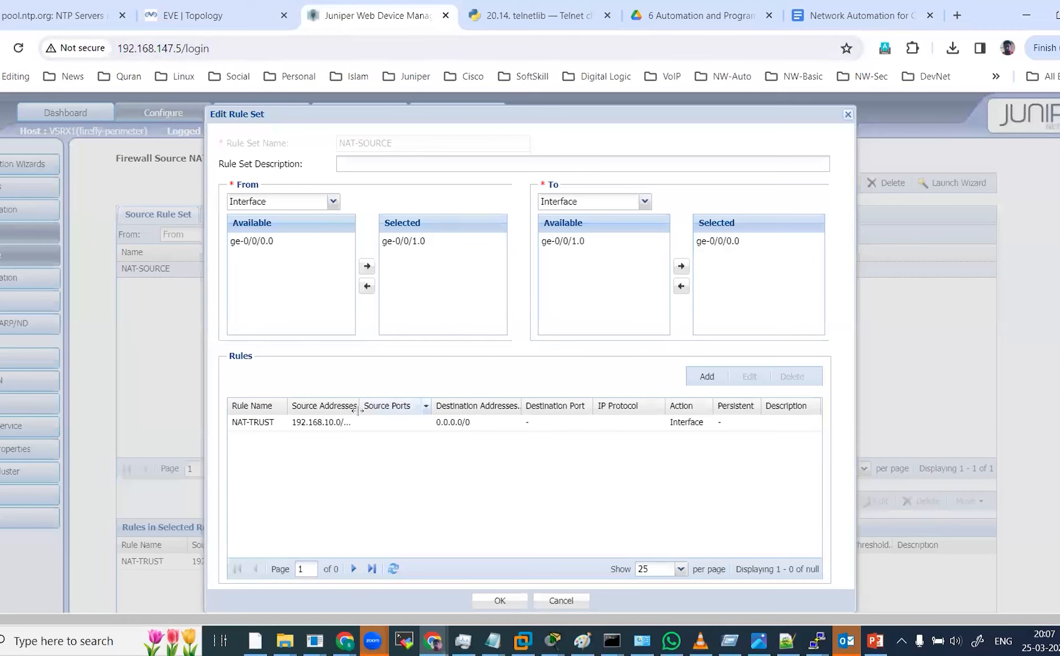
pyautogui.click(347, 423)
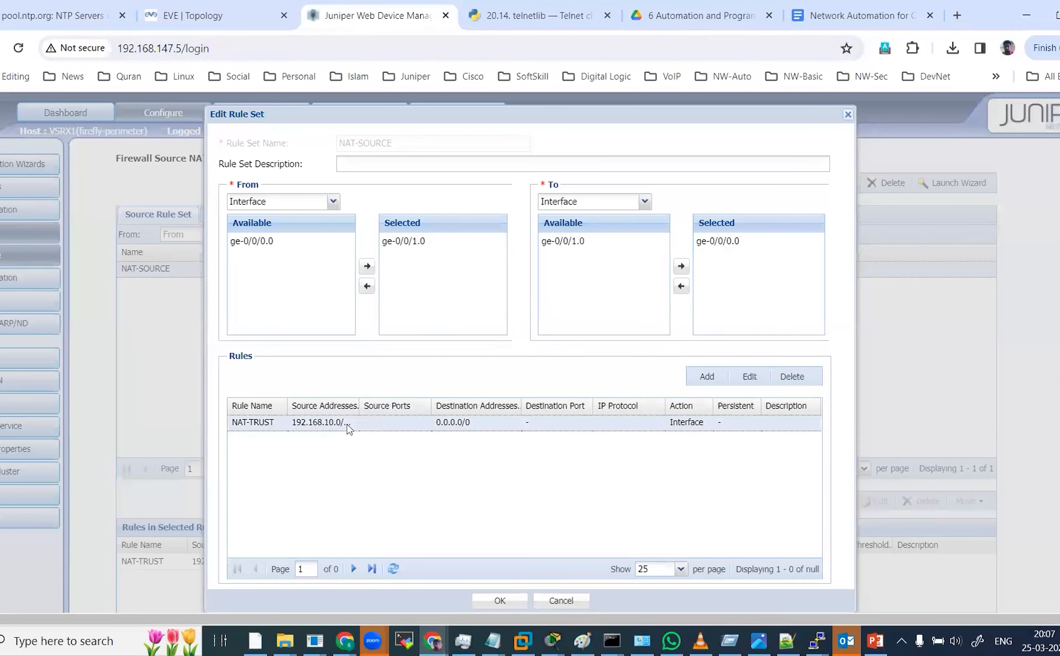
pyautogui.click(688, 380)
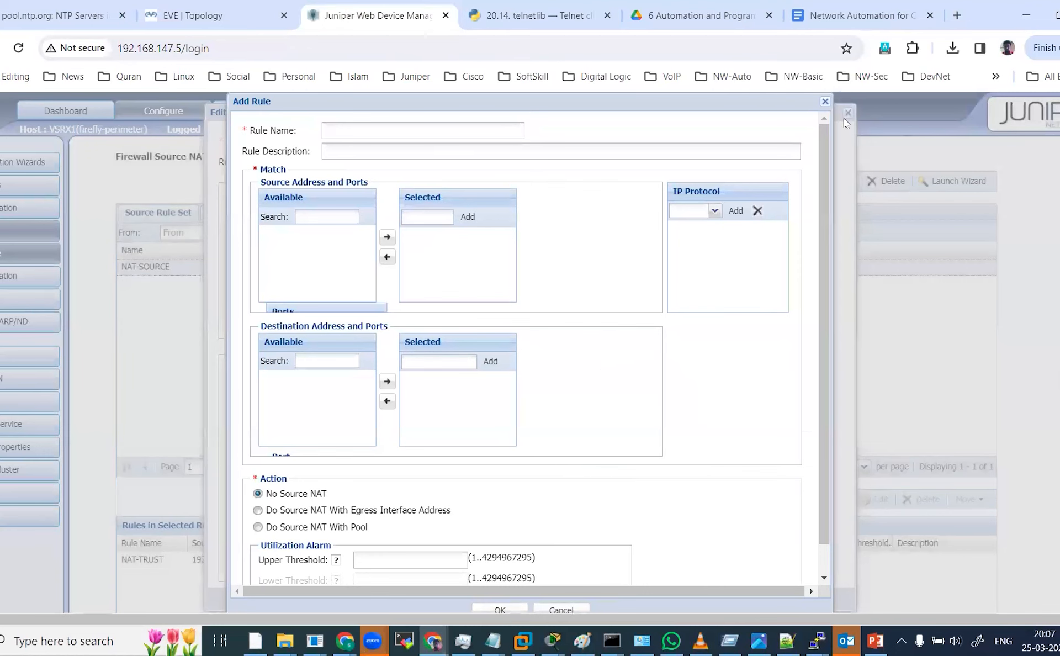
pyautogui.click(825, 101)
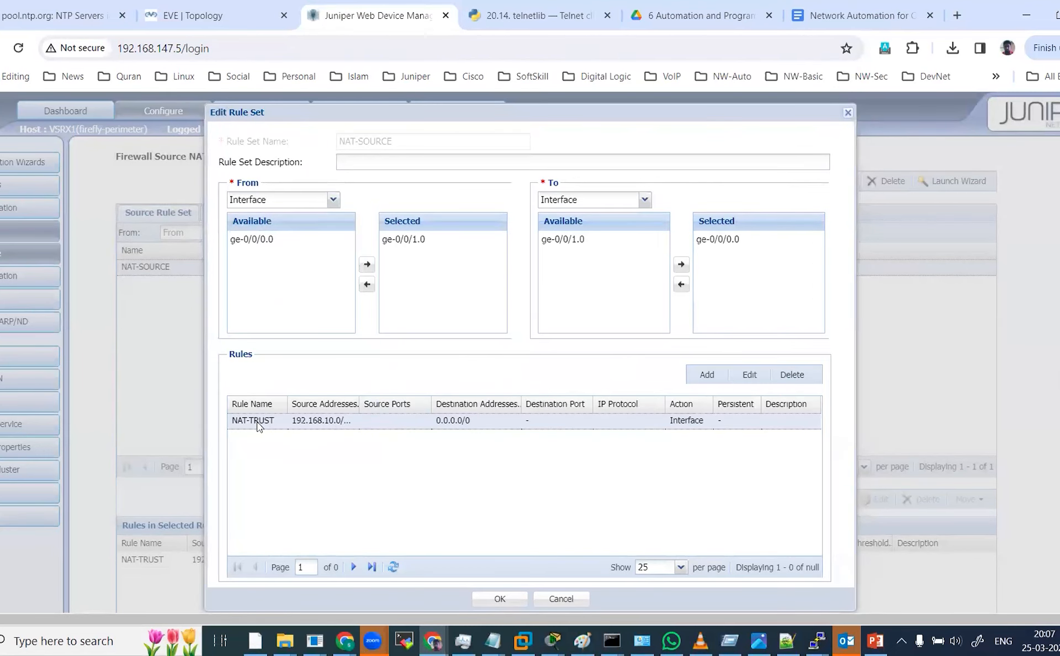
# Open the NAT-TRUST rule in the NAT-SOURCE rule set to review its source, destination and egress-interface action, then close both dialogs.
pyautogui.click(749, 375)
pyautogui.click(460, 253)
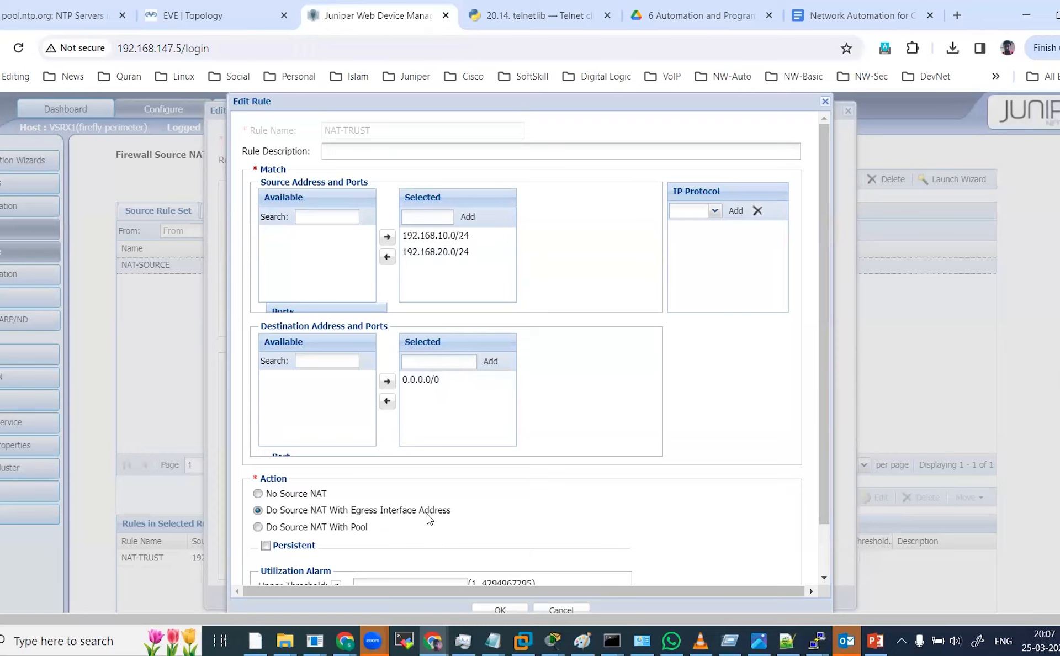
pyautogui.click(228, 14)
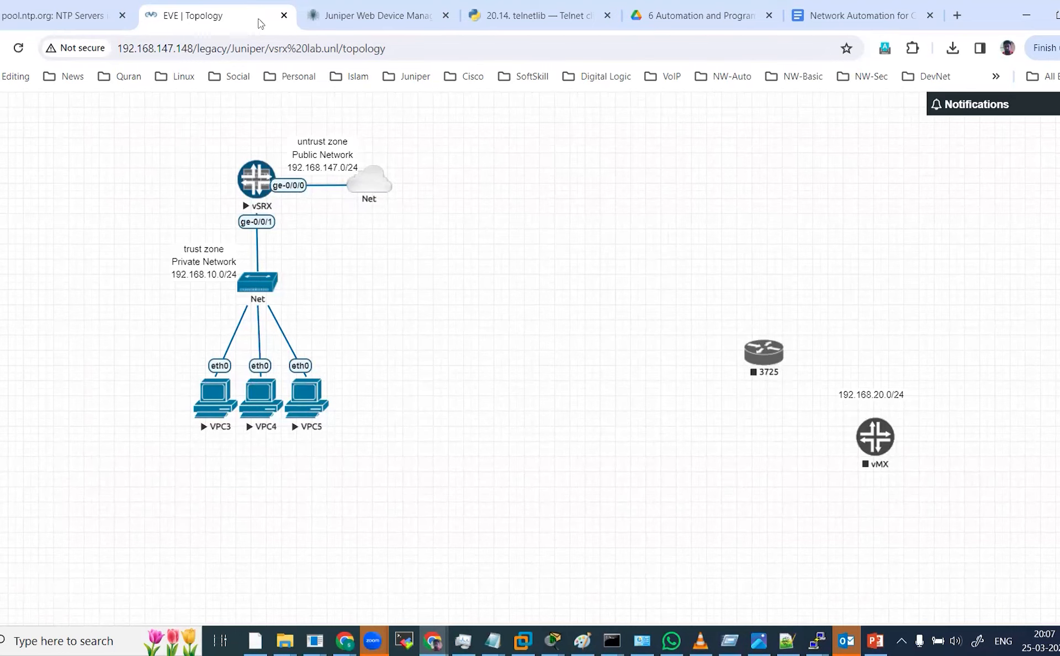
pyautogui.click(407, 11)
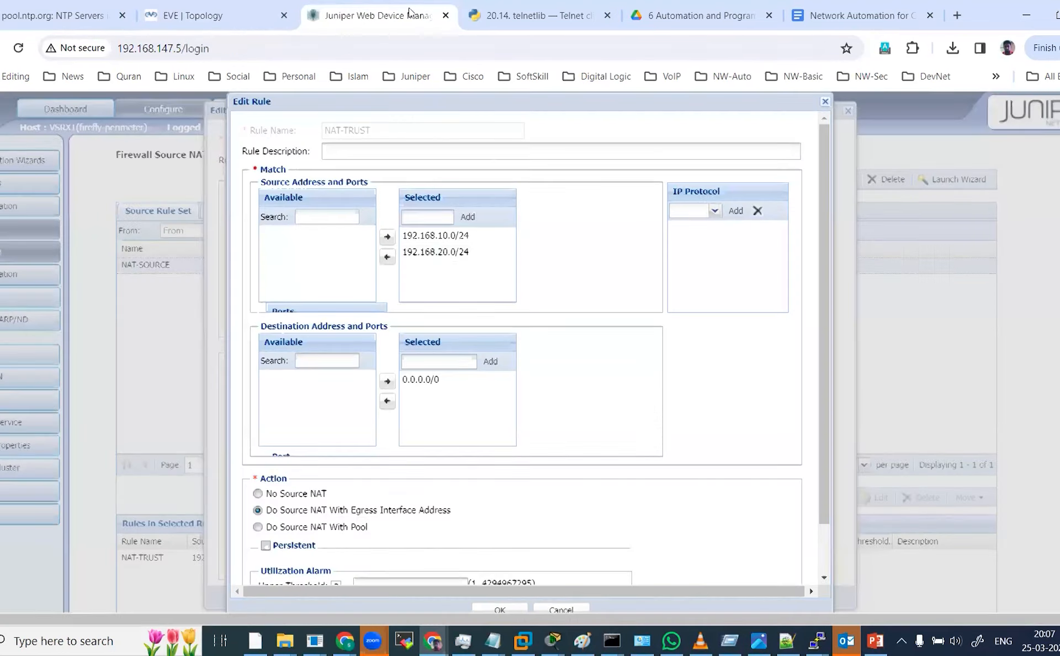
pyautogui.scroll(-2, 441, 313)
pyautogui.scroll(1, 440, 313)
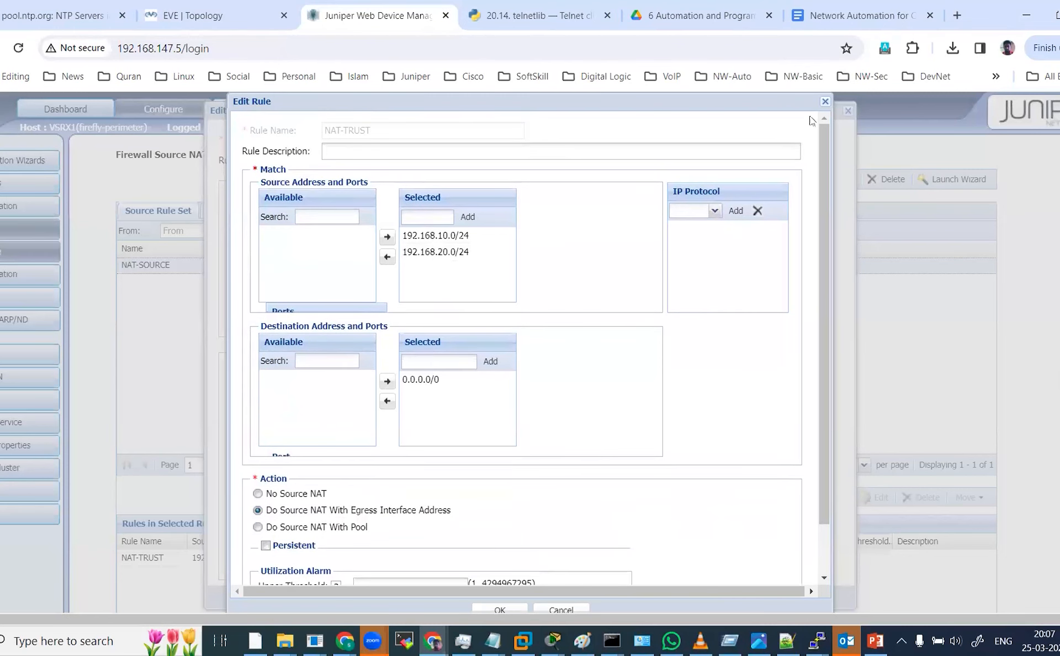
pyautogui.click(825, 101)
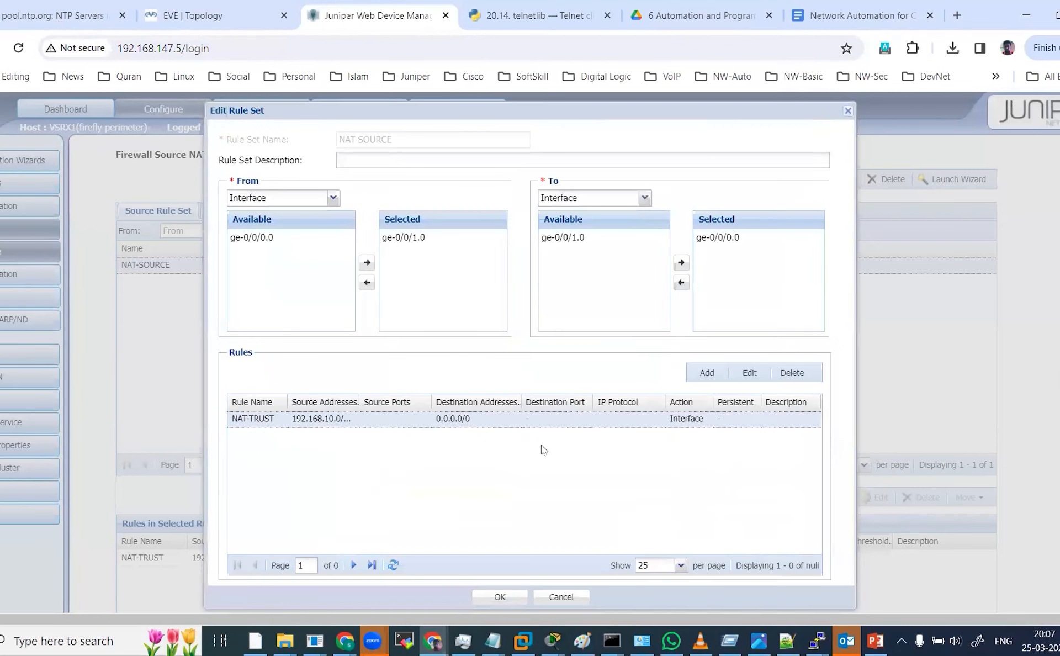
pyautogui.click(849, 112)
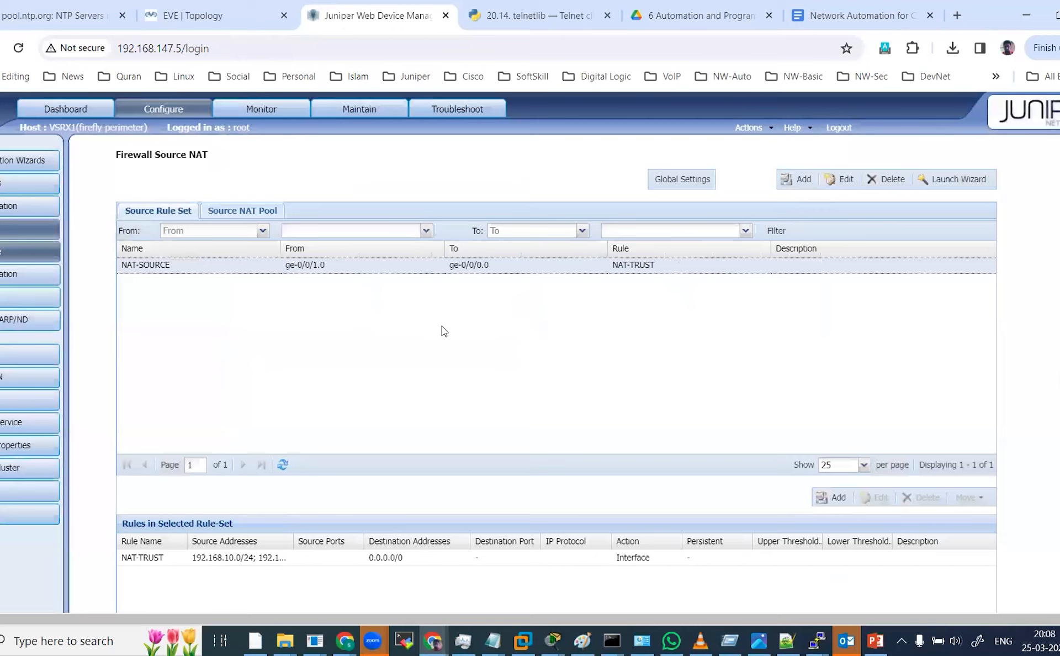
# Open the Security Policy page and filter policies from all zones to all zones to review them.
pyautogui.click(4, 359)
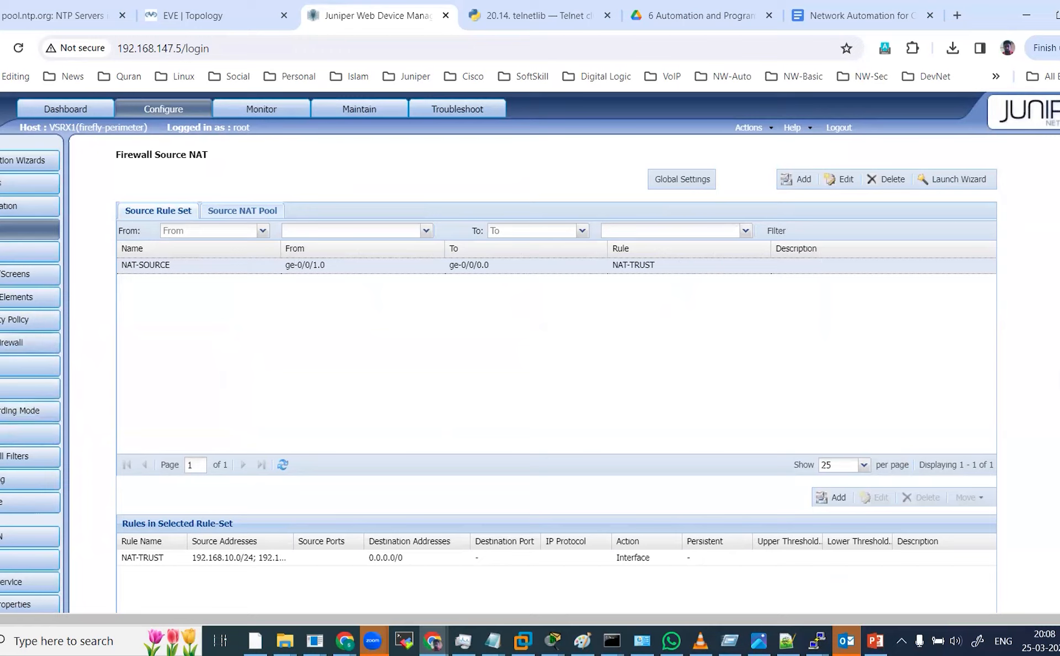
pyautogui.click(27, 296)
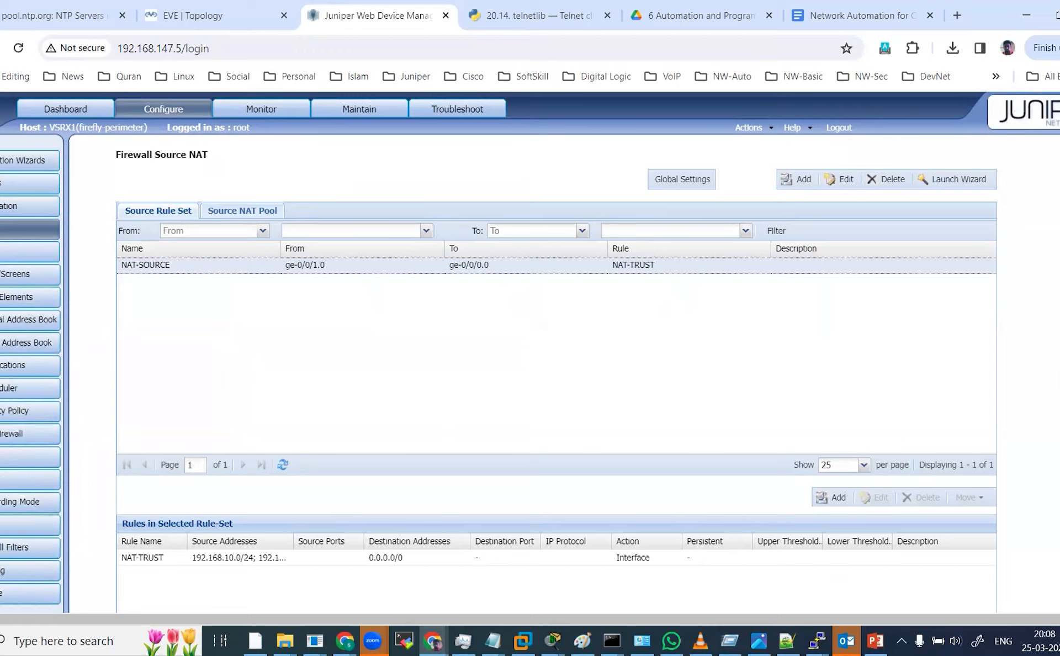
pyautogui.click(35, 409)
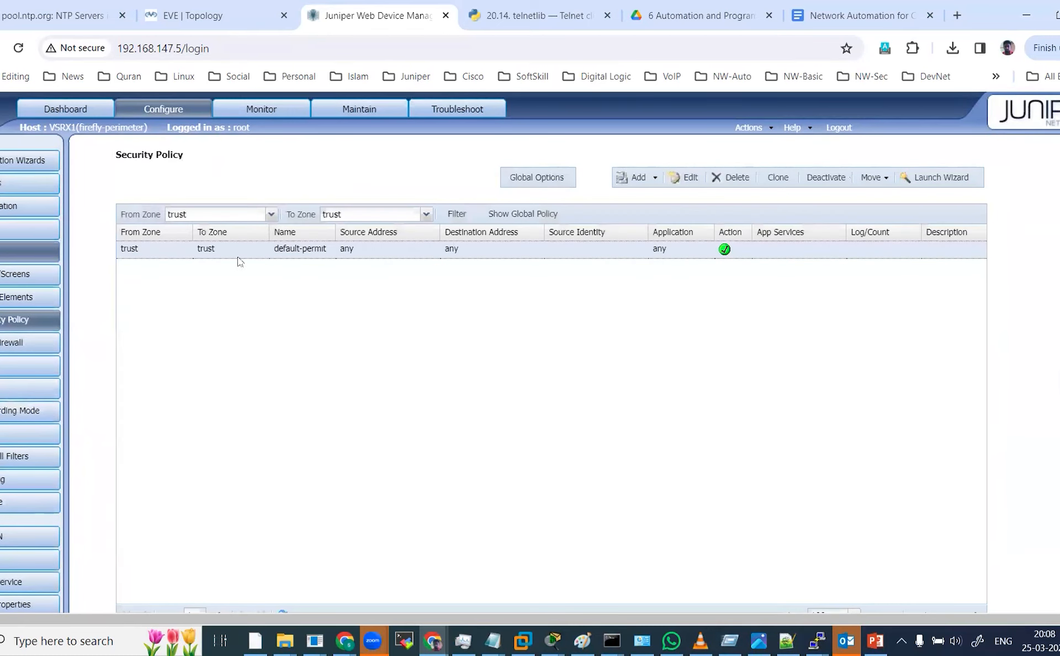
pyautogui.click(270, 214)
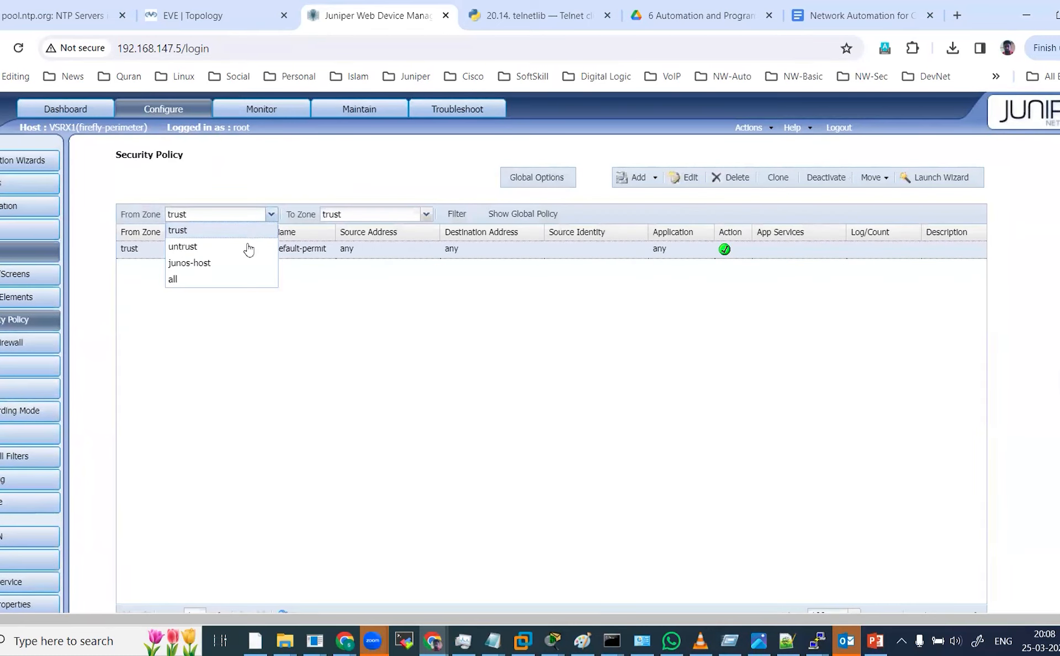
pyautogui.click(199, 280)
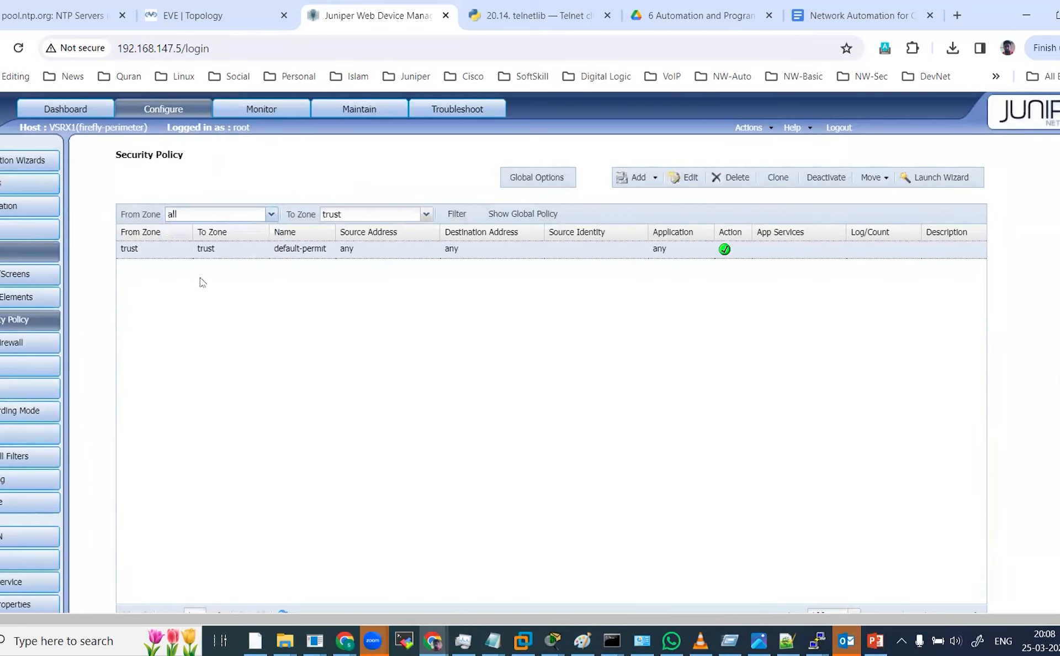
pyautogui.click(427, 214)
pyautogui.click(331, 279)
pyautogui.click(462, 216)
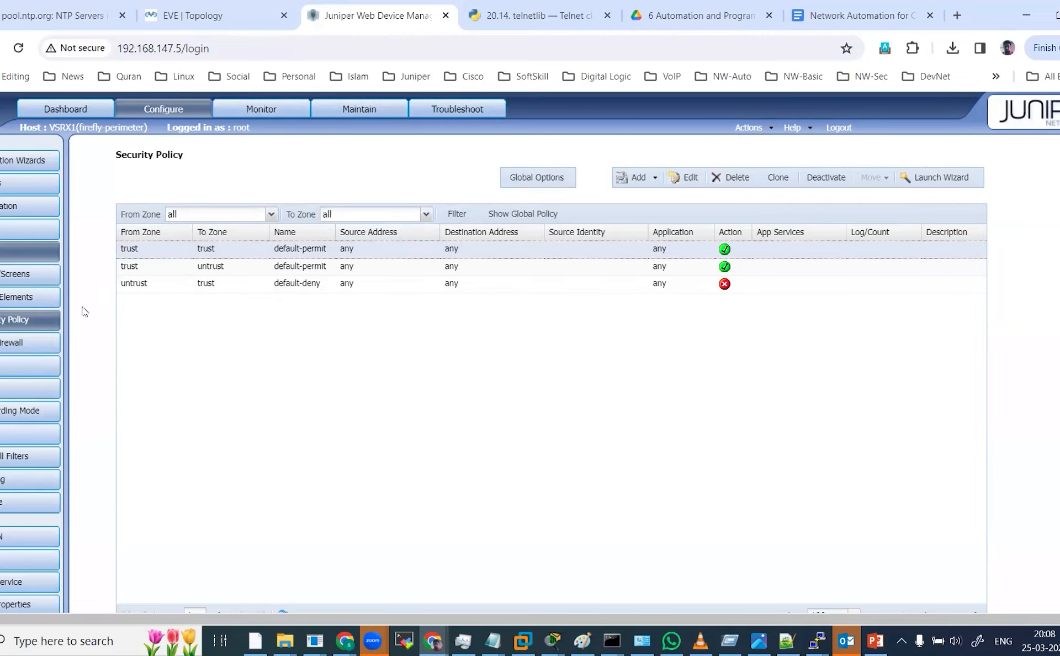
pyautogui.scroll(-3, 31, 494)
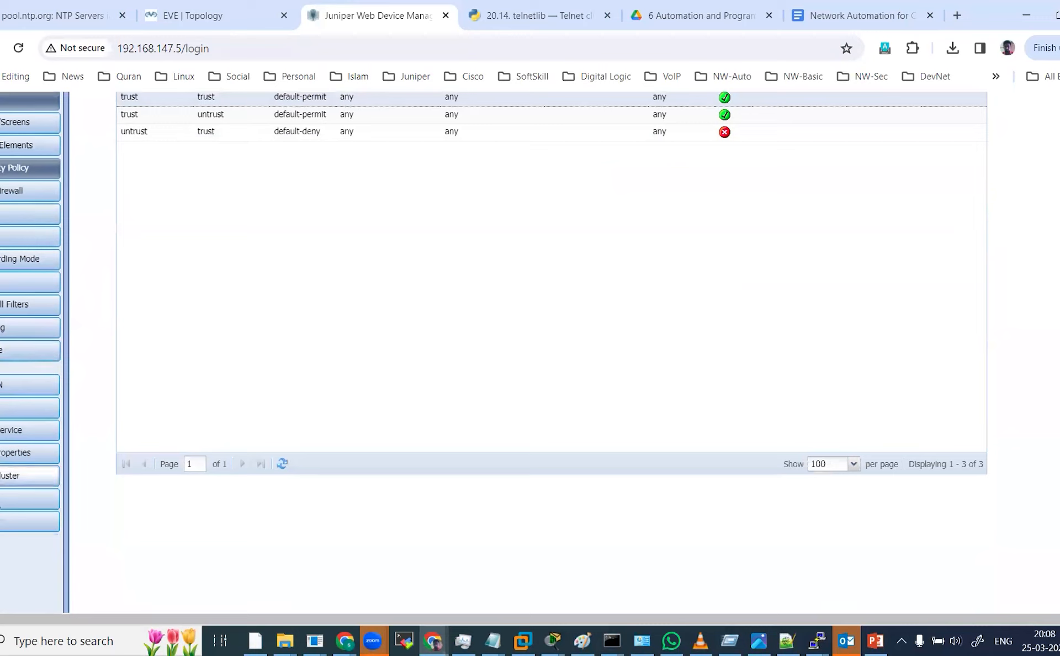
pyautogui.scroll(-5, 1, 499)
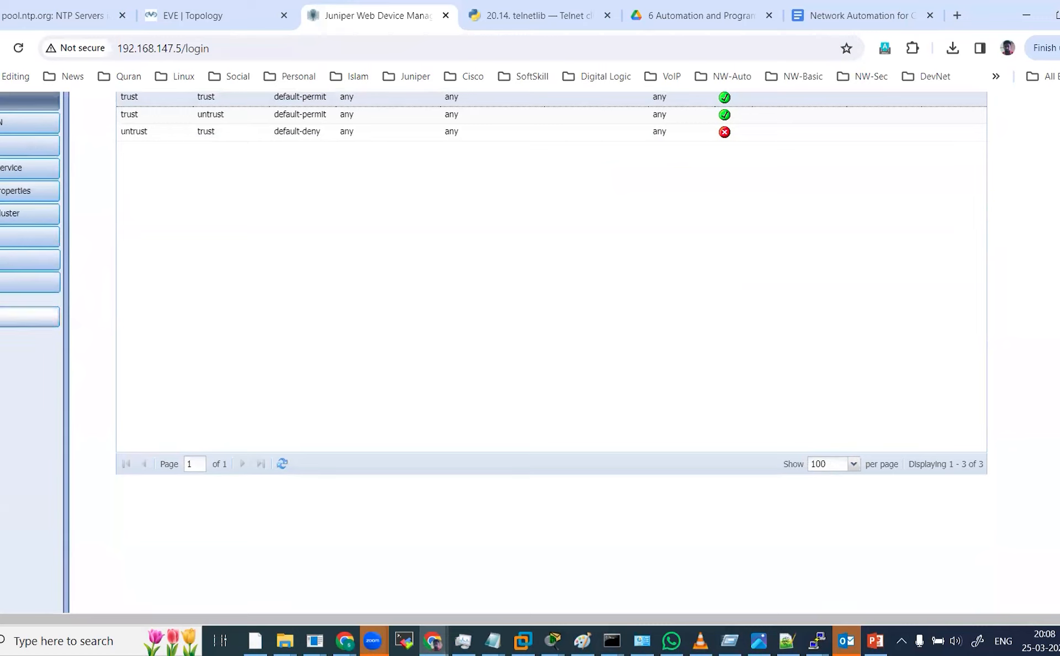
# Open the DHCP Service page and review its global settings and the 192.168.10.0/24 DHCP pool.
pyautogui.click(44, 259)
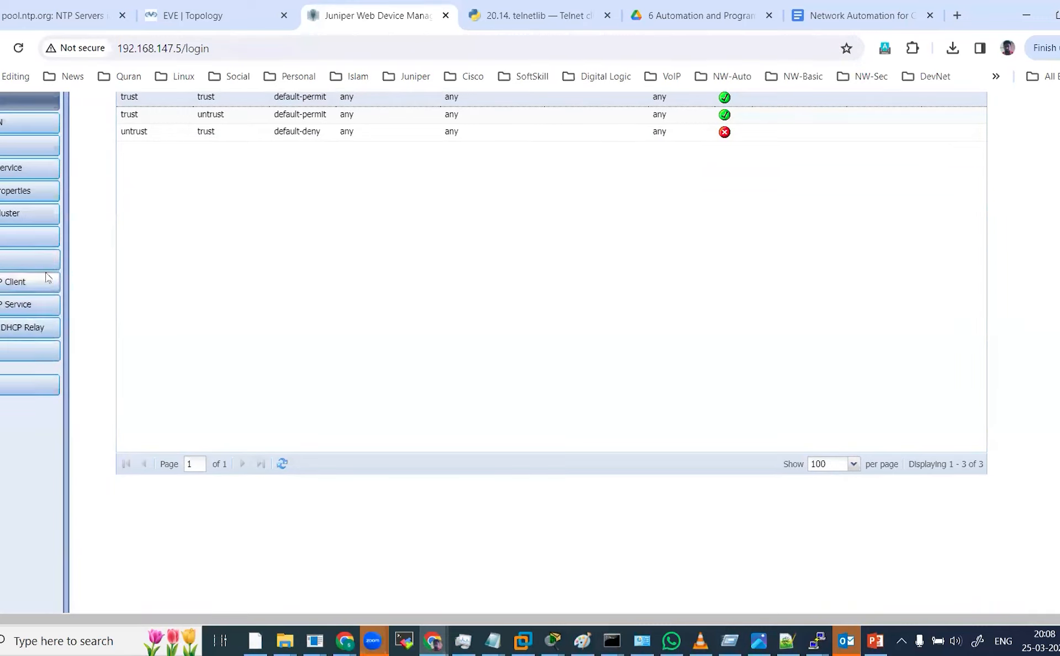
pyautogui.click(38, 307)
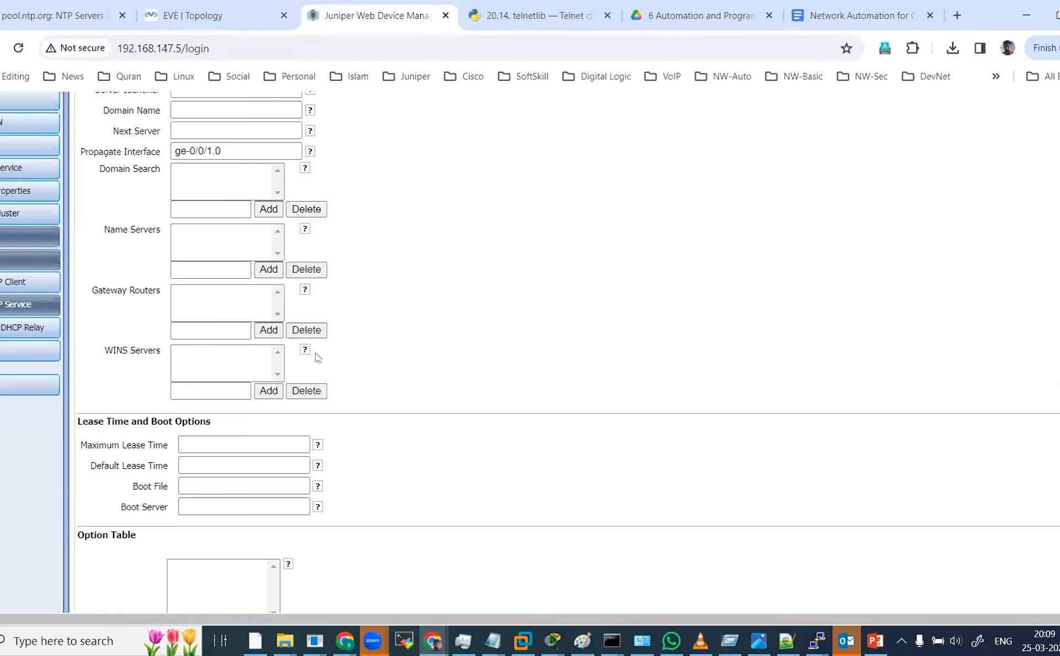
pyautogui.scroll(-1, 367, 383)
pyautogui.scroll(-1, 350, 421)
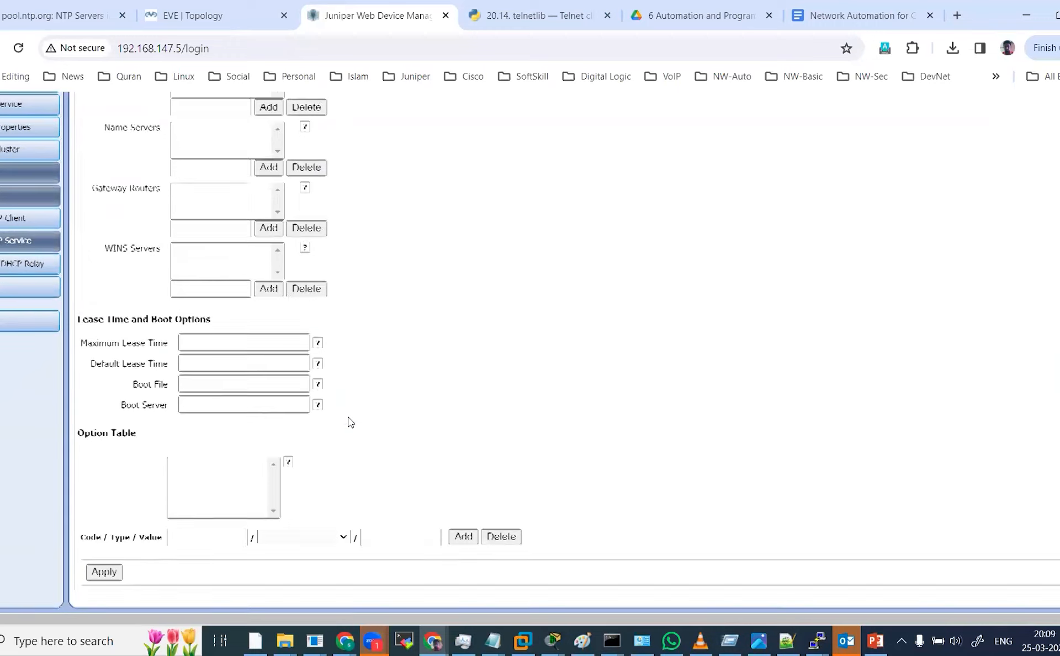
pyautogui.scroll(5, 351, 421)
pyautogui.click(209, 160)
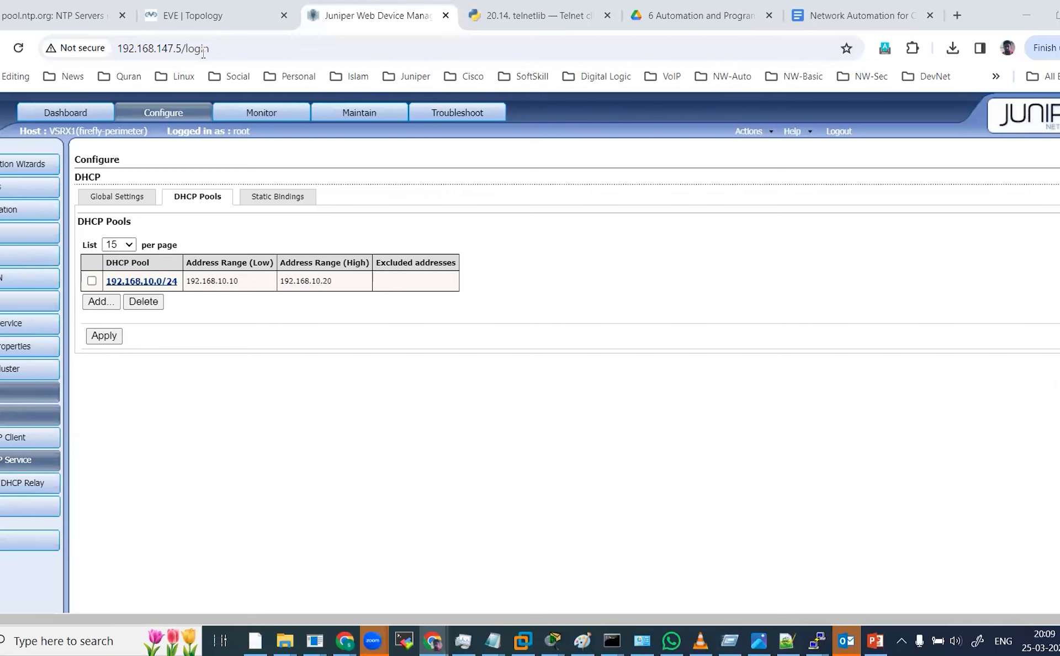
# Switch between the EVE lab topology and the J-Web DHCP pools page to compare the setup.
pyautogui.click(211, 19)
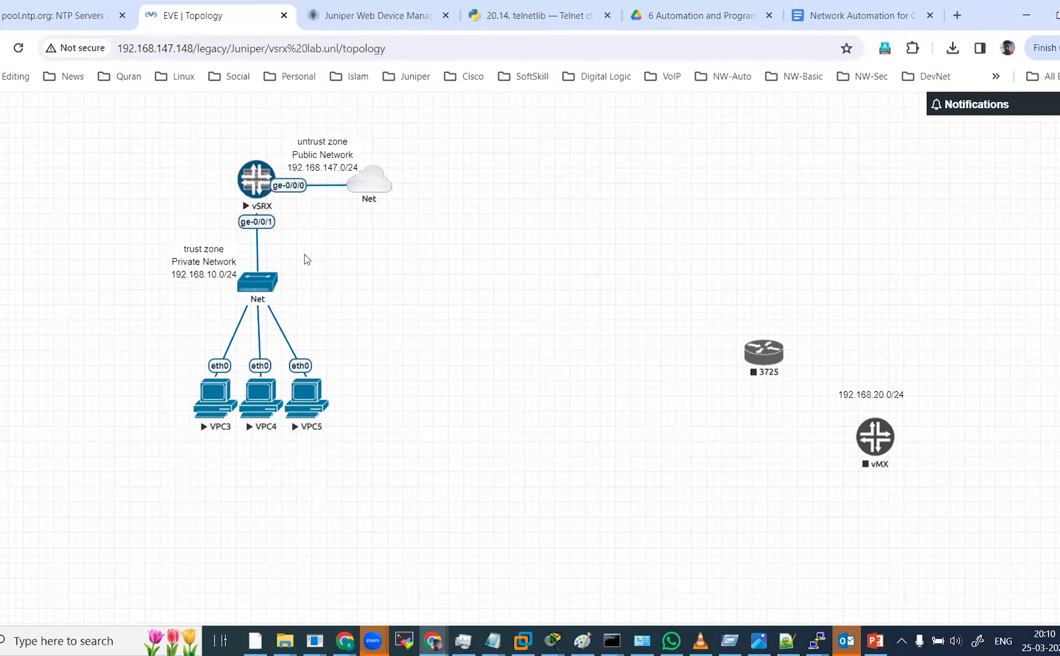
pyautogui.click(370, 23)
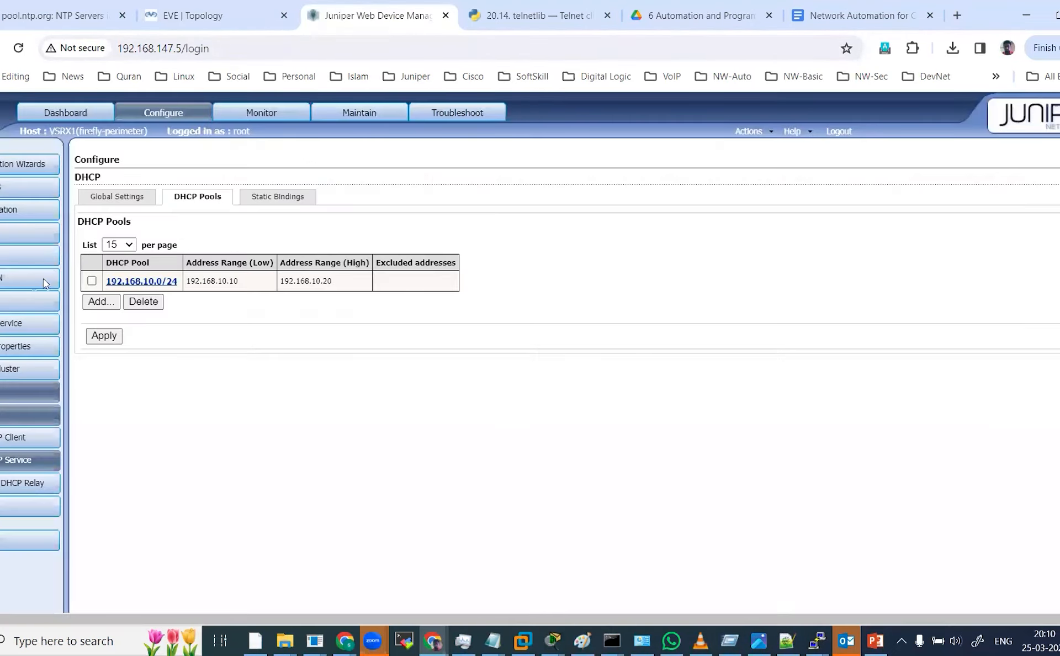
pyautogui.click(1, 257)
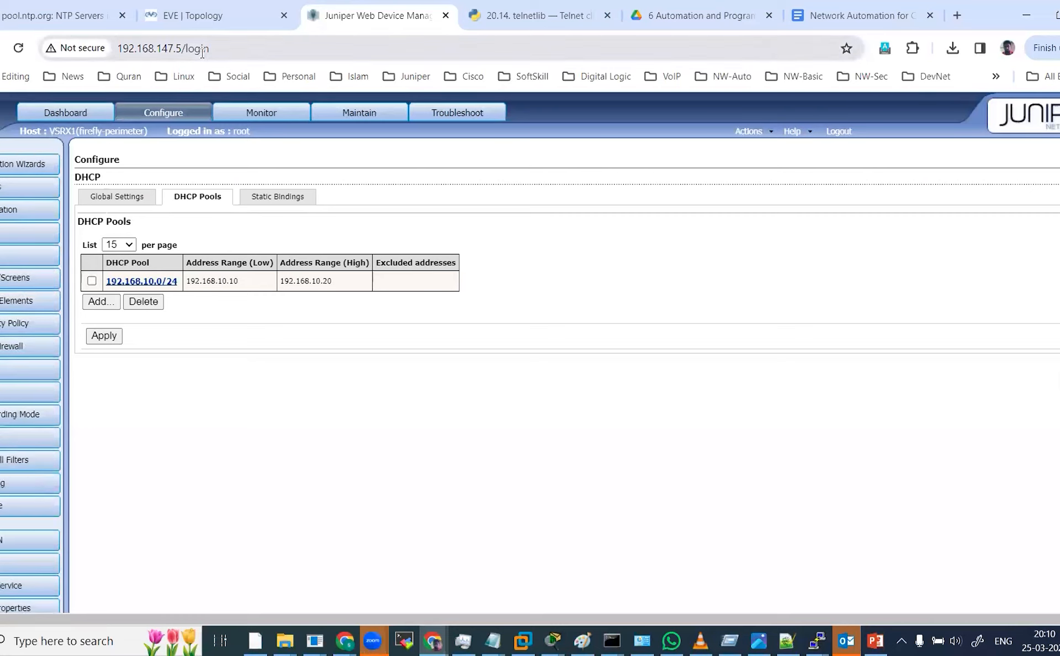
pyautogui.click(220, 14)
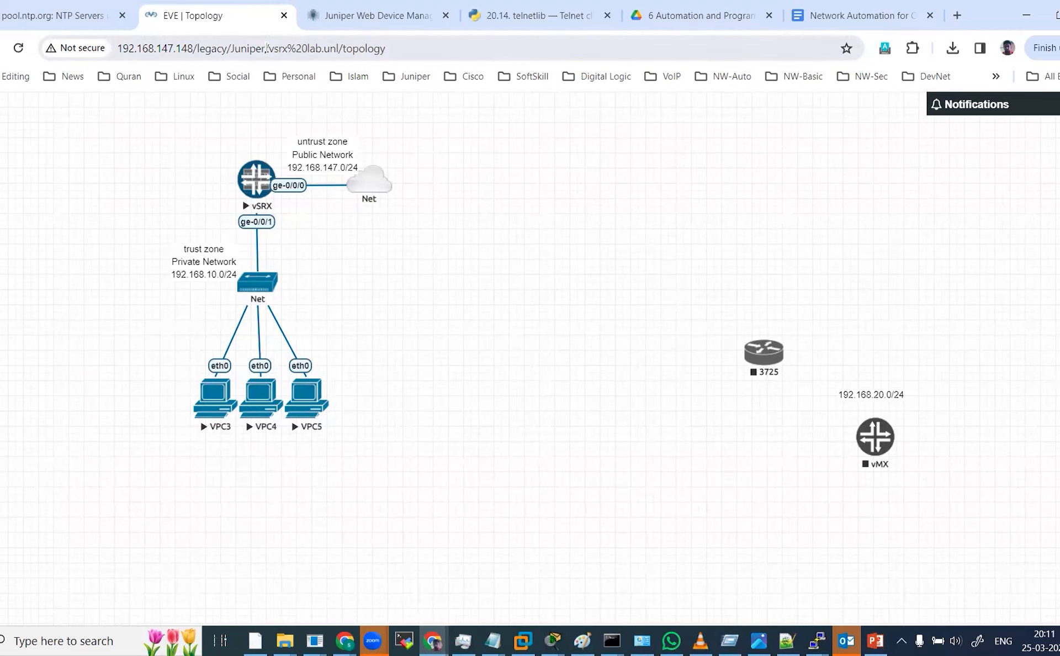
pyautogui.click(352, 18)
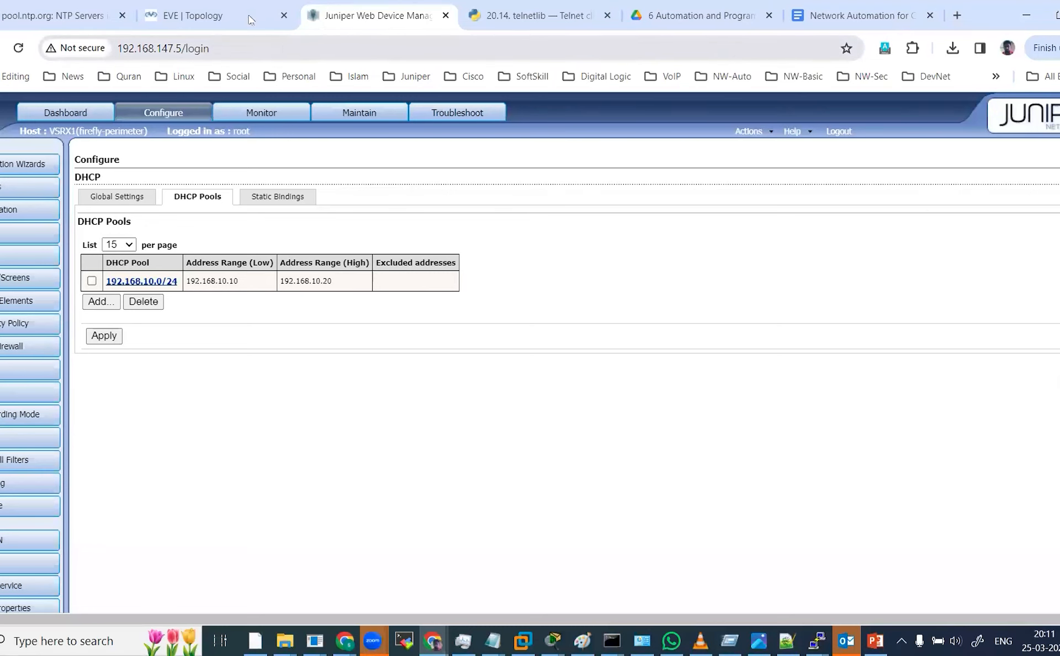
pyautogui.click(208, 12)
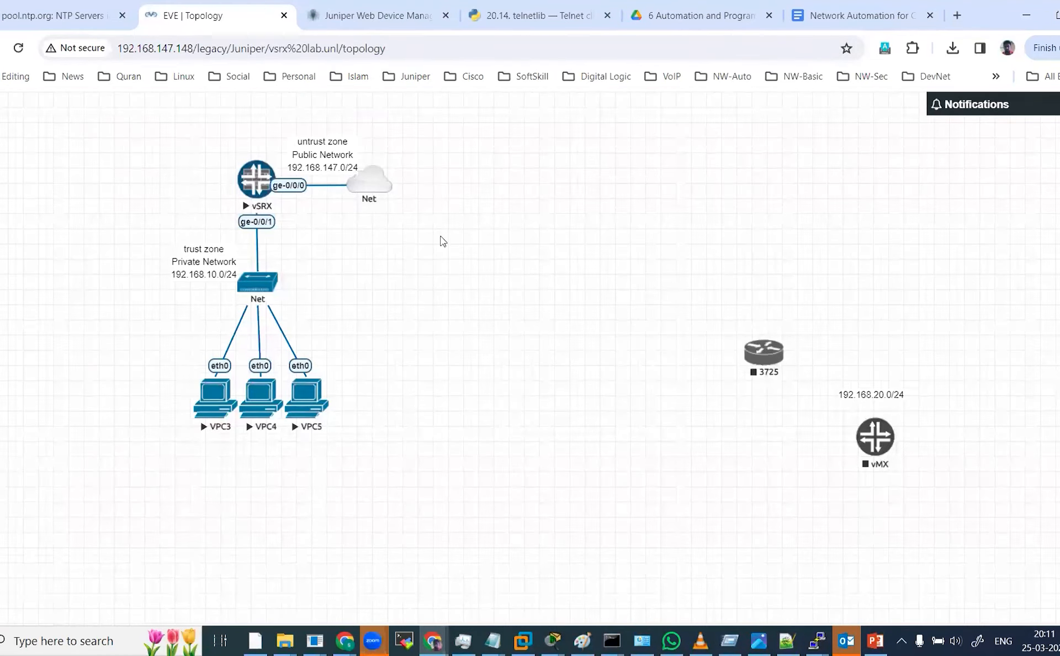